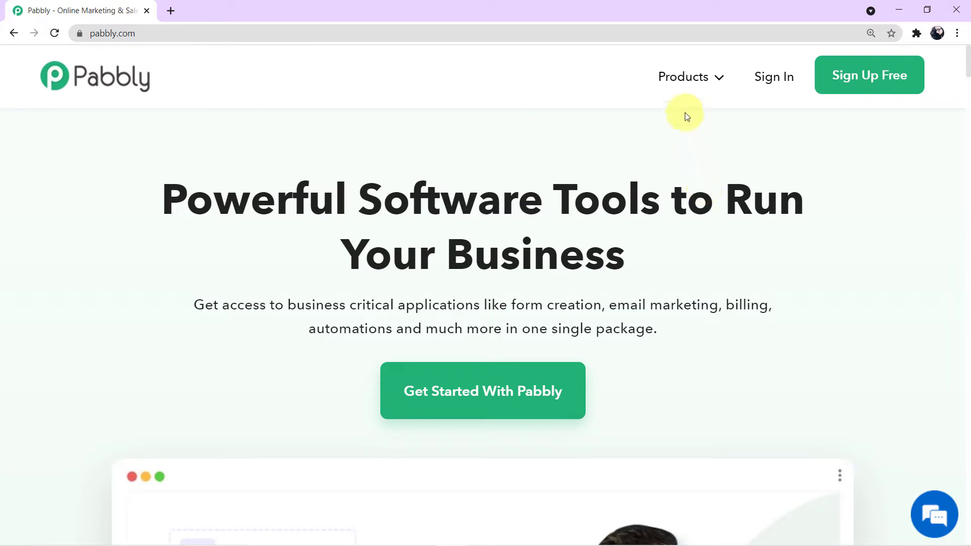
- Open the Pabbly Connect product page from the Pabbly products and sign in to the account
{"action": "mouse_move", "coordinate": [682, 76]}
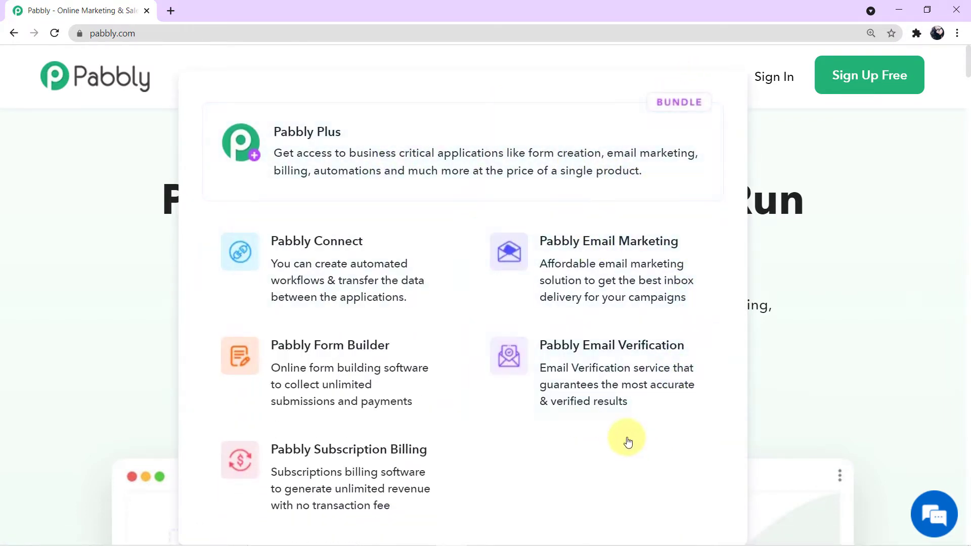
{"action": "left_click", "coordinate": [351, 276]}
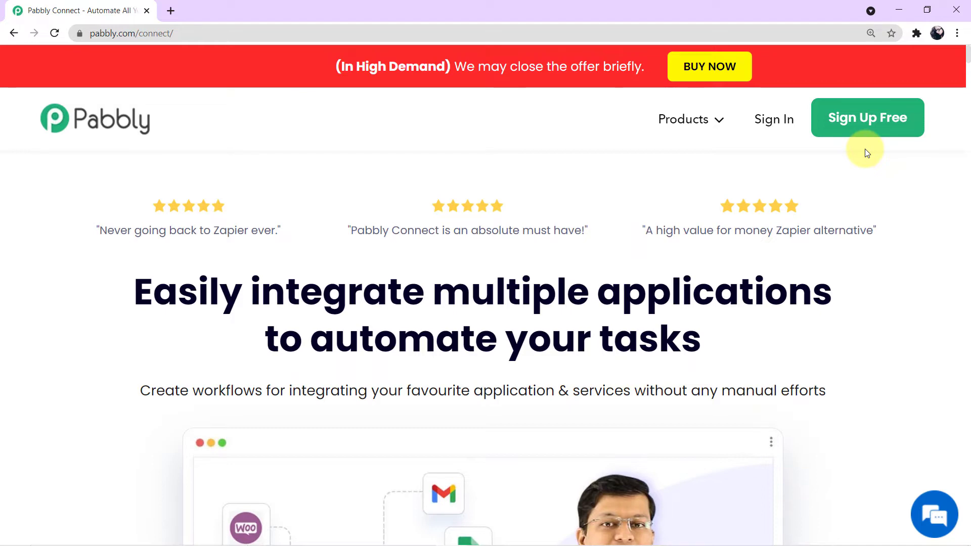
{"action": "left_click", "coordinate": [779, 124]}
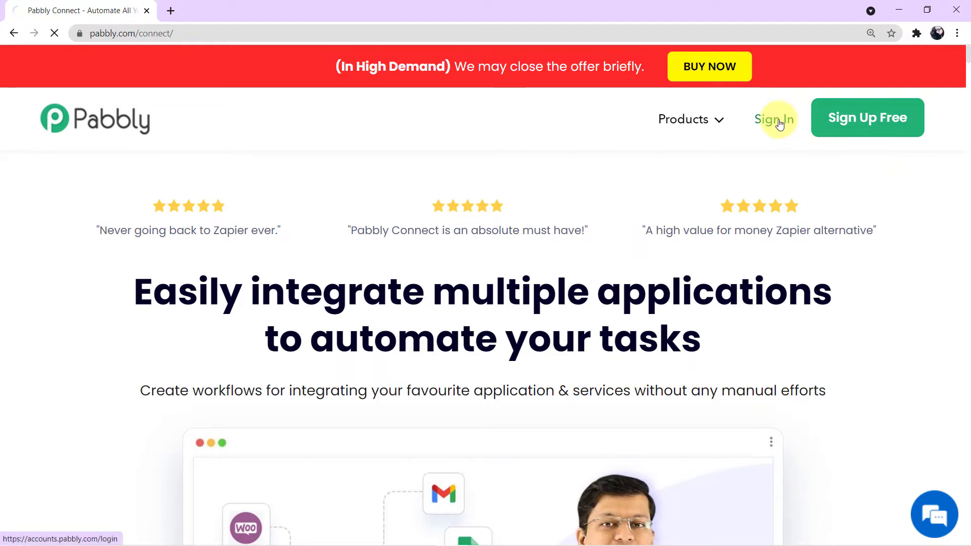
- Access Pabbly Connect from the account's list of apps
{"action": "scroll", "coordinate": [780, 125], "scroll_direction": "down", "scroll_amount": 4}
{"action": "scroll", "coordinate": [779, 124], "scroll_direction": "down", "scroll_amount": 2}
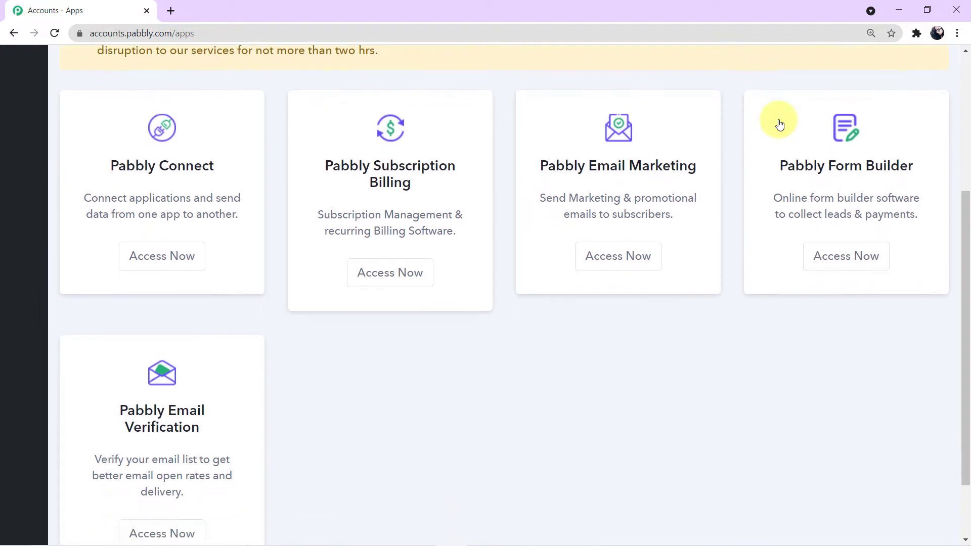
{"action": "scroll", "coordinate": [779, 123], "scroll_direction": "up", "scroll_amount": 1}
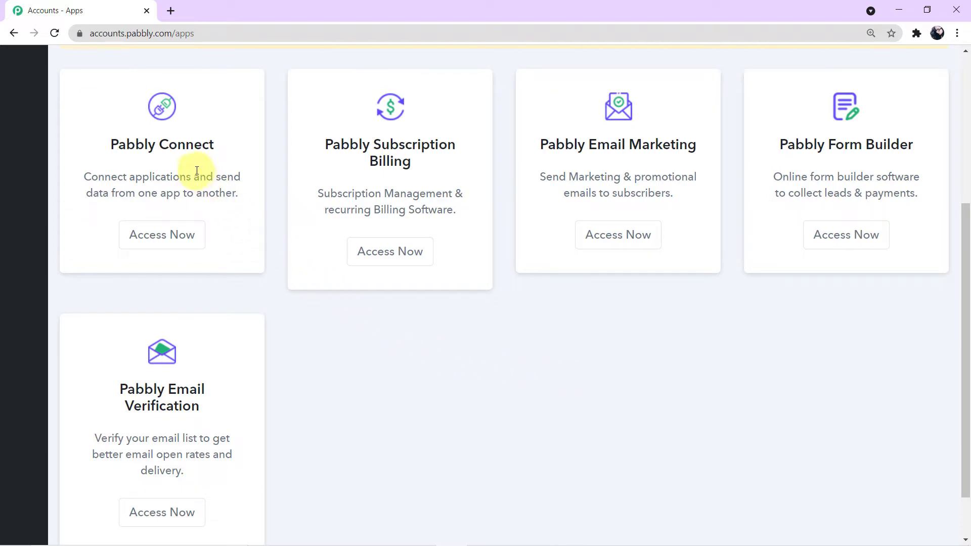
{"action": "left_click", "coordinate": [156, 233]}
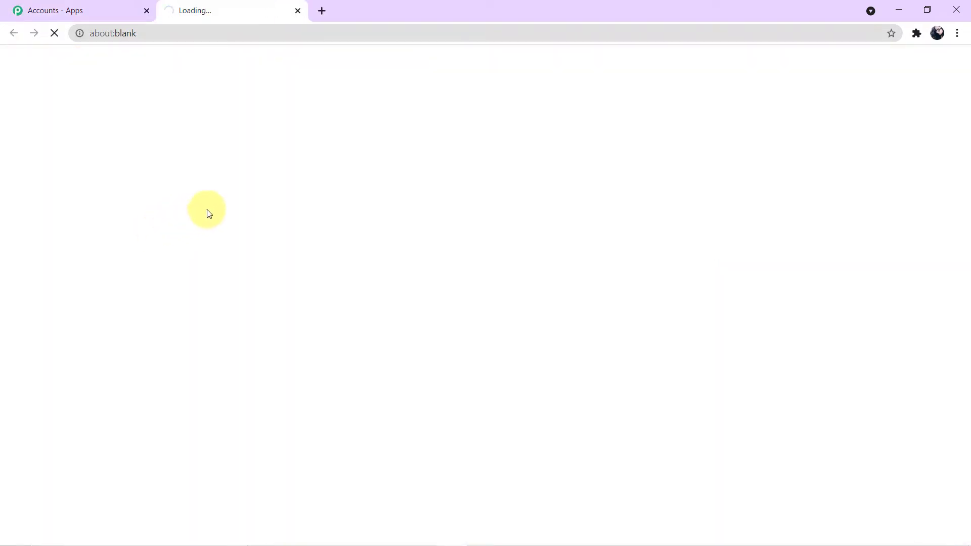
- Create a new workflow named "Facebook to WhatsApp" from the dashboard
{"action": "scroll", "coordinate": [428, 203], "scroll_direction": "down", "scroll_amount": 1}
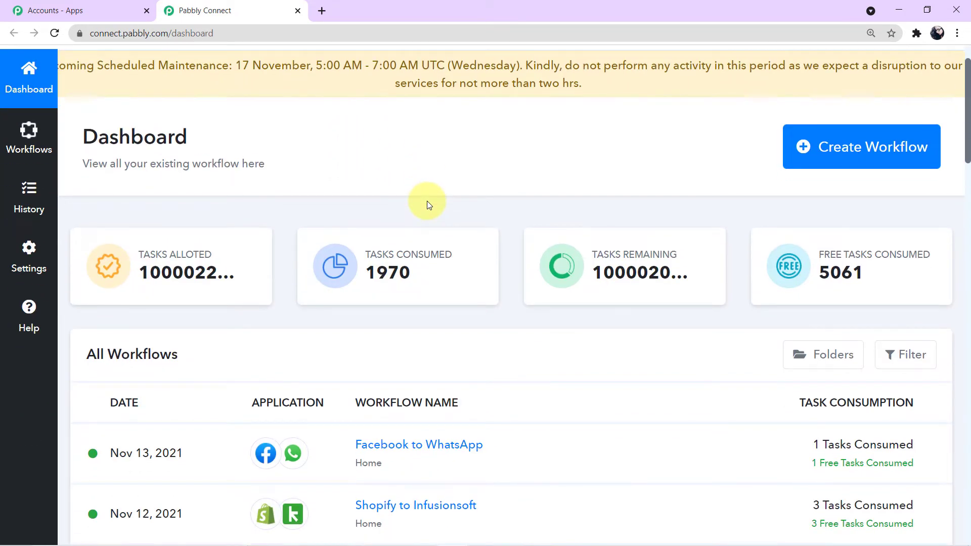
{"action": "scroll", "coordinate": [427, 204], "scroll_direction": "down", "scroll_amount": 3}
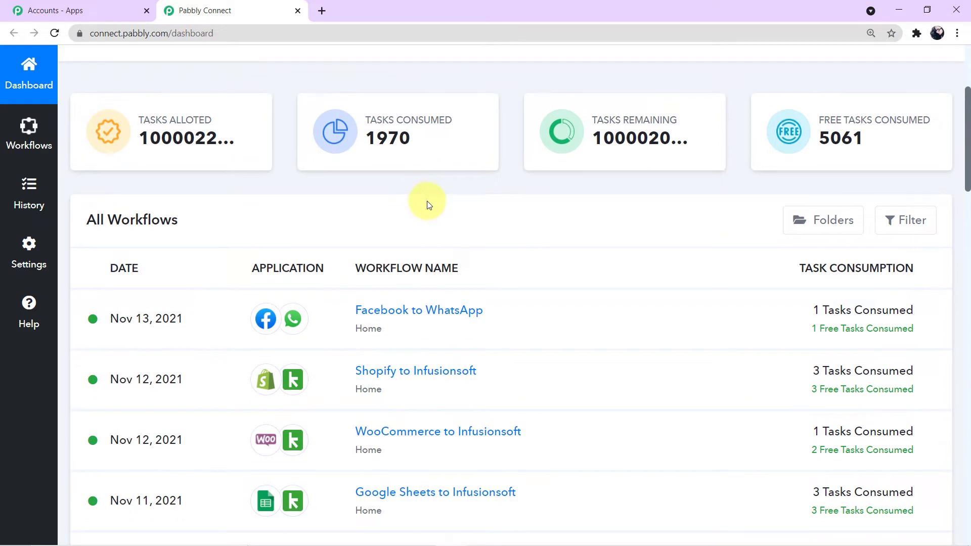
{"action": "scroll", "coordinate": [427, 204], "scroll_direction": "down", "scroll_amount": 2}
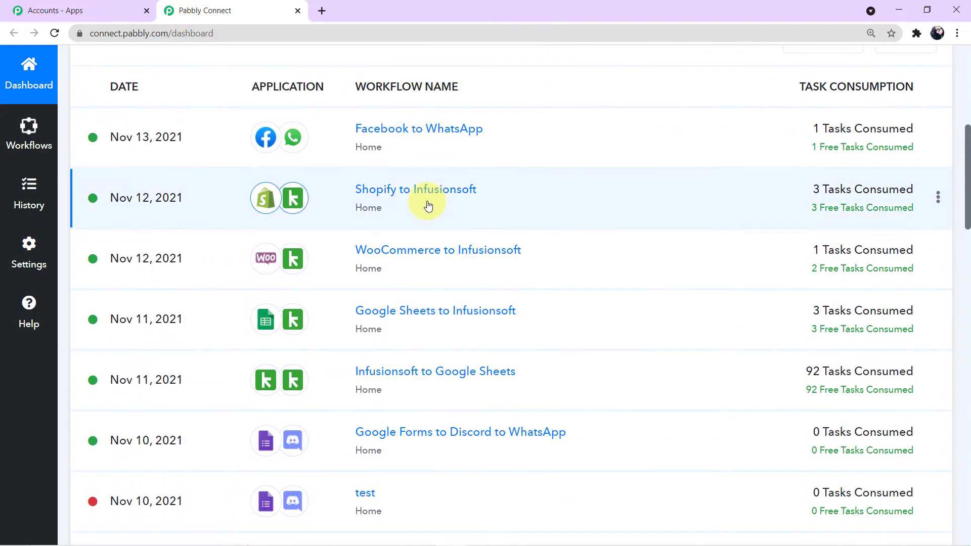
{"action": "scroll", "coordinate": [427, 204], "scroll_direction": "down", "scroll_amount": 2}
{"action": "scroll", "coordinate": [427, 204], "scroll_direction": "up", "scroll_amount": 1}
{"action": "scroll", "coordinate": [427, 204], "scroll_direction": "up", "scroll_amount": 8}
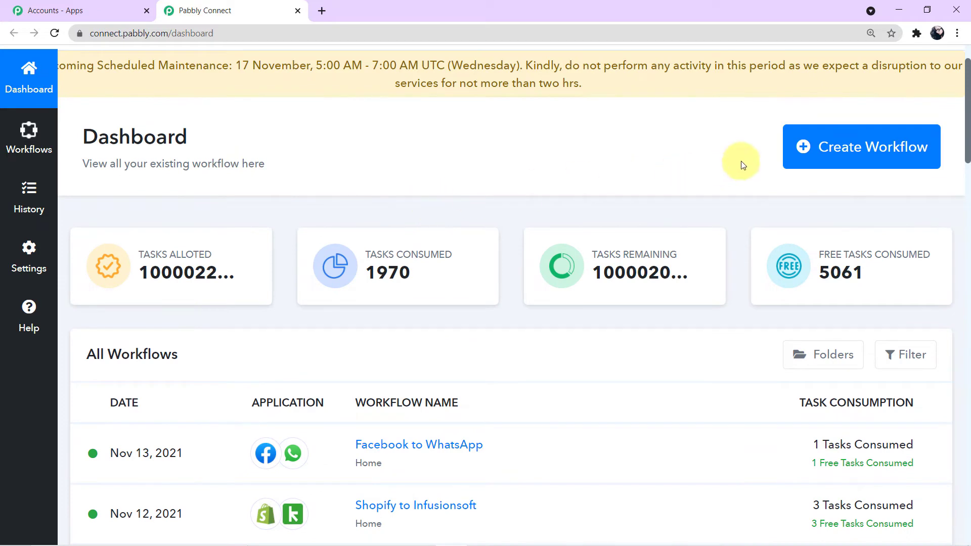
{"action": "left_click", "coordinate": [879, 162]}
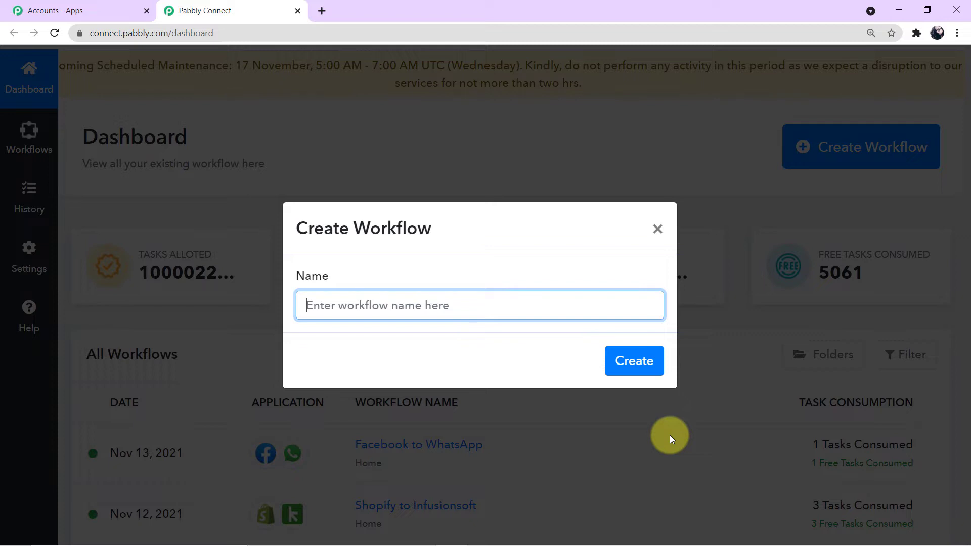
{"action": "type", "text": "Face"}
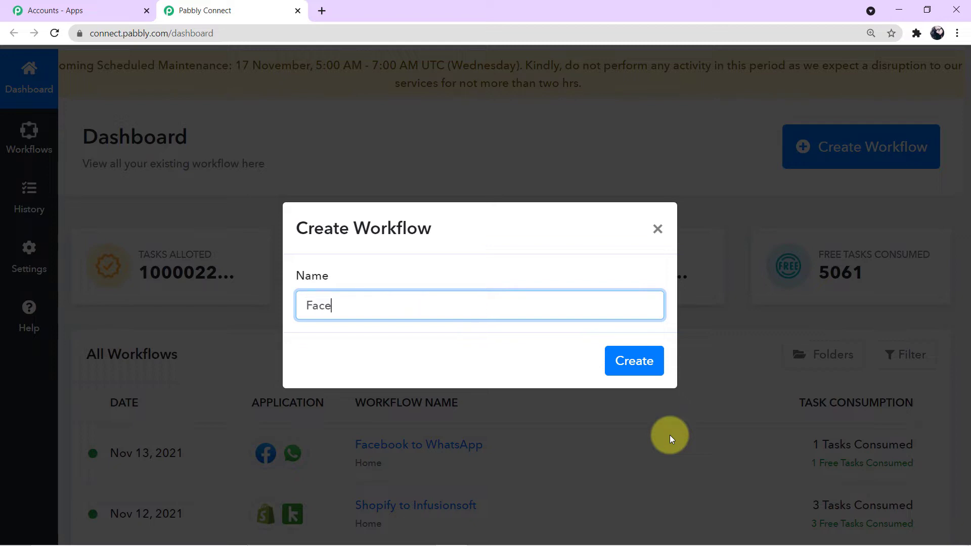
{"action": "type", "text": "book to WhatsApp"}
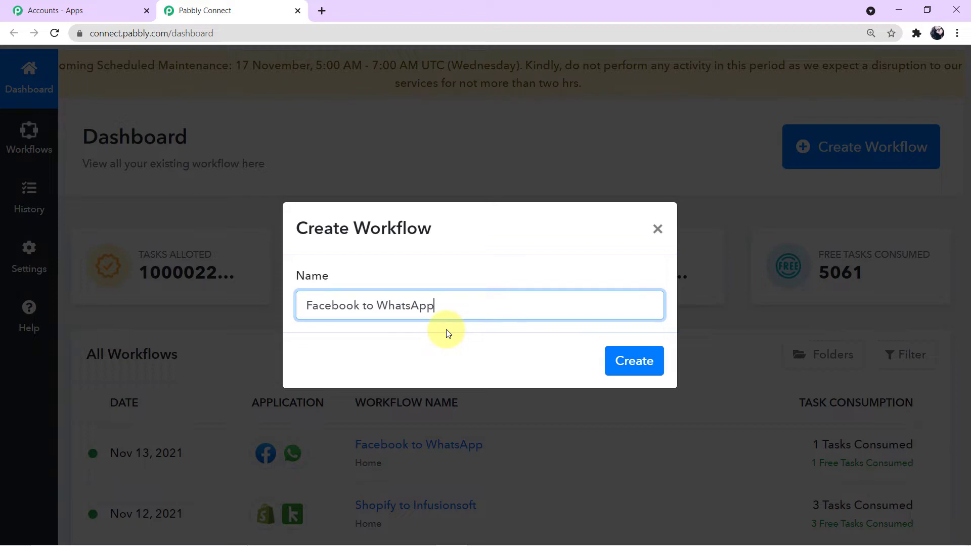
{"action": "left_click", "coordinate": [621, 371]}
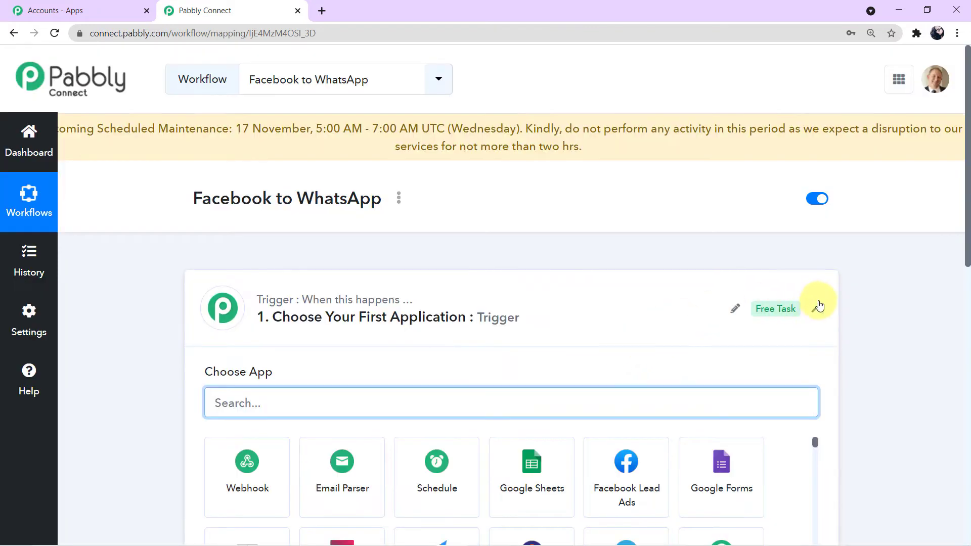
- Collapse the trigger step to view the workflow's trigger and action outline, and expand it again
{"action": "left_click", "coordinate": [816, 310]}
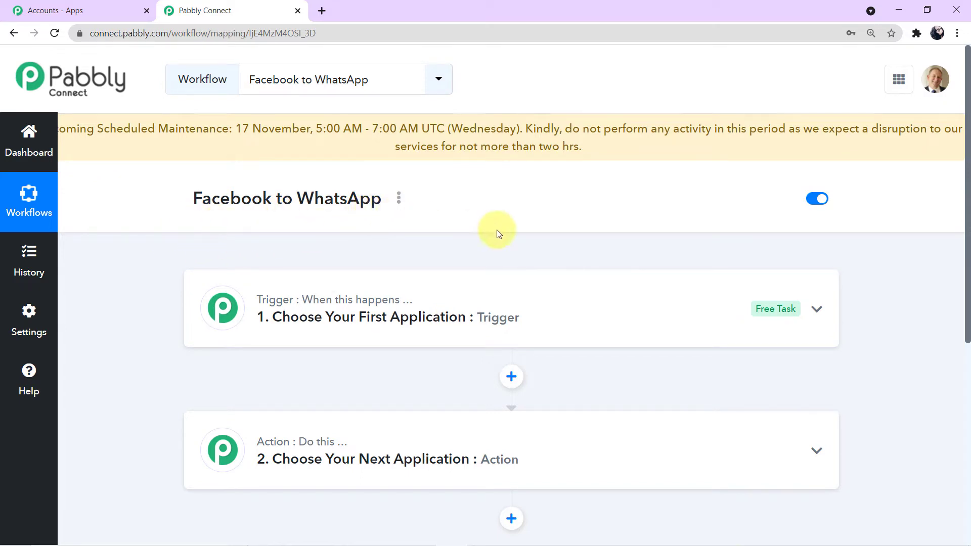
{"action": "scroll", "coordinate": [497, 230], "scroll_direction": "down", "scroll_amount": 1}
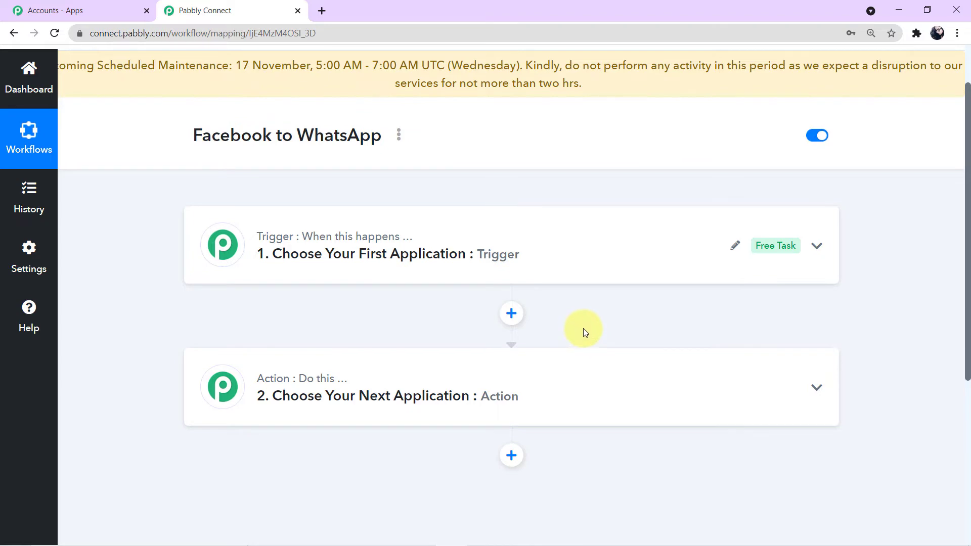
{"action": "scroll", "coordinate": [584, 329], "scroll_direction": "up", "scroll_amount": 2}
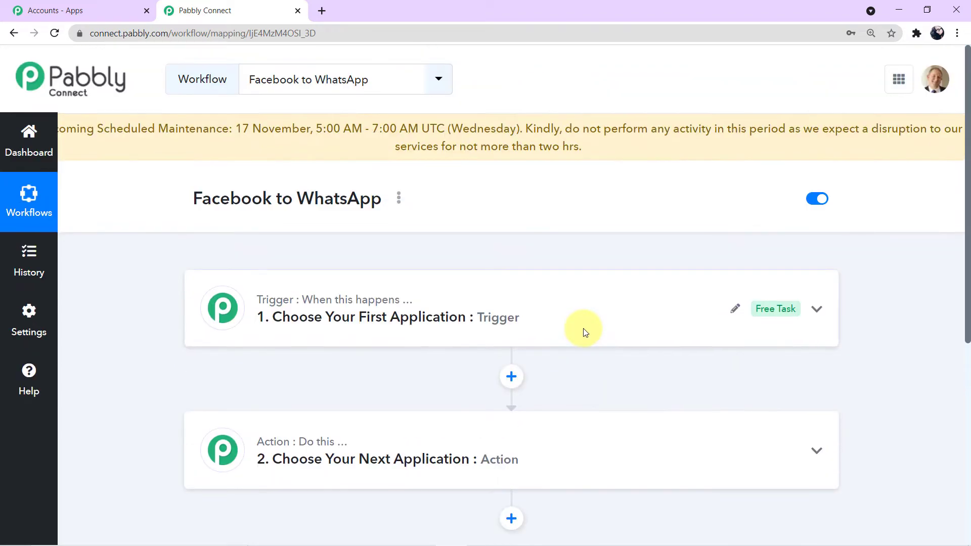
{"action": "left_click", "coordinate": [560, 317]}
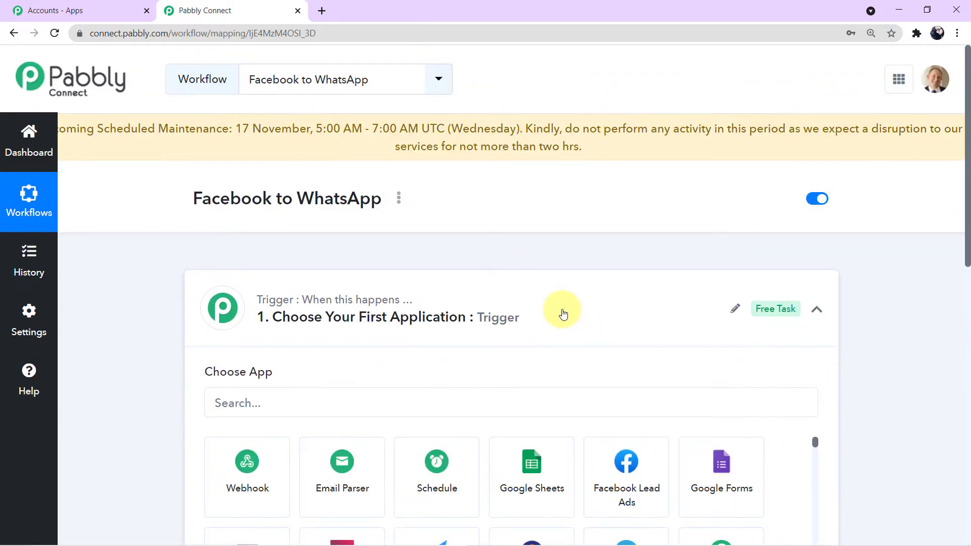
- Set the trigger's app to Facebook Lead Ads and its trigger event to New Lead
{"action": "scroll", "coordinate": [560, 318], "scroll_direction": "down", "scroll_amount": 2}
{"action": "left_click", "coordinate": [406, 277]}
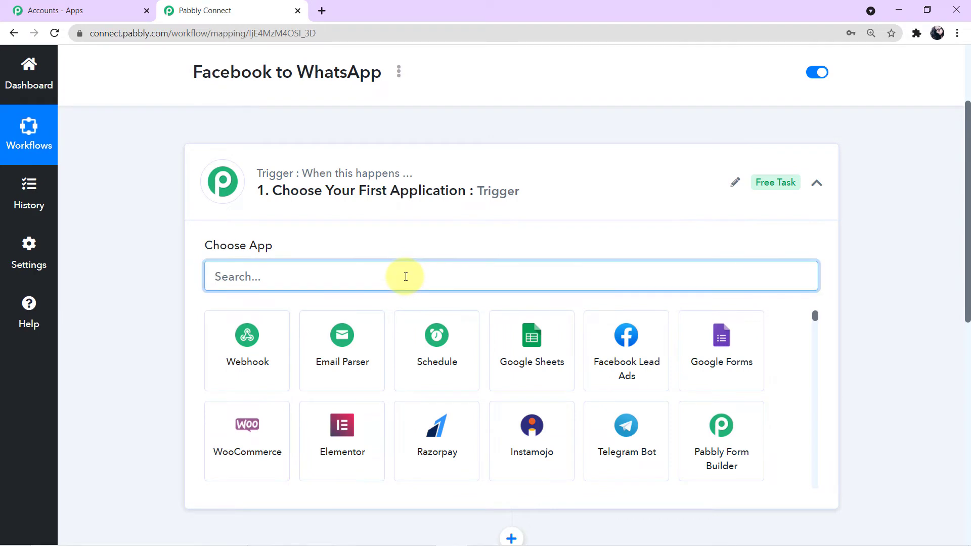
{"action": "type", "text": "fa"}
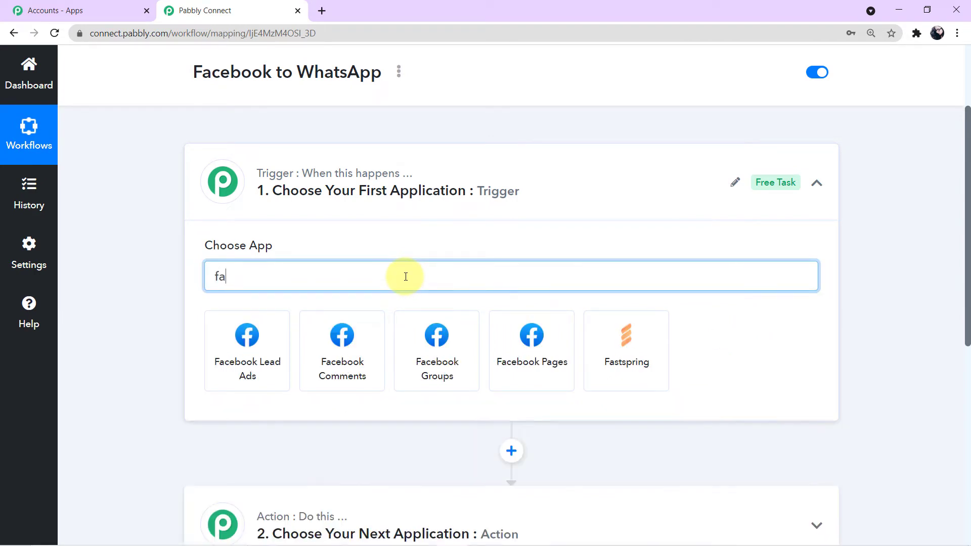
{"action": "type", "text": "ceboo"}
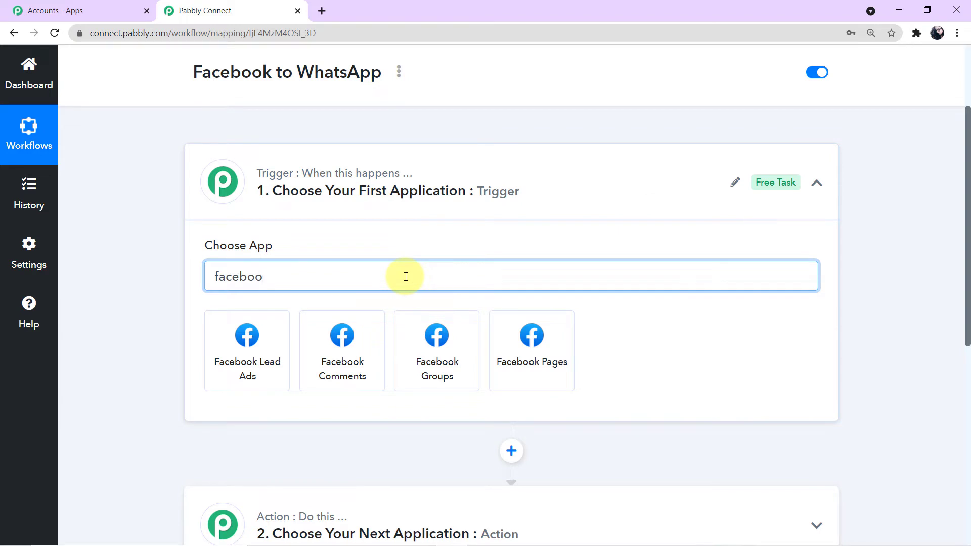
{"action": "left_click", "coordinate": [261, 368]}
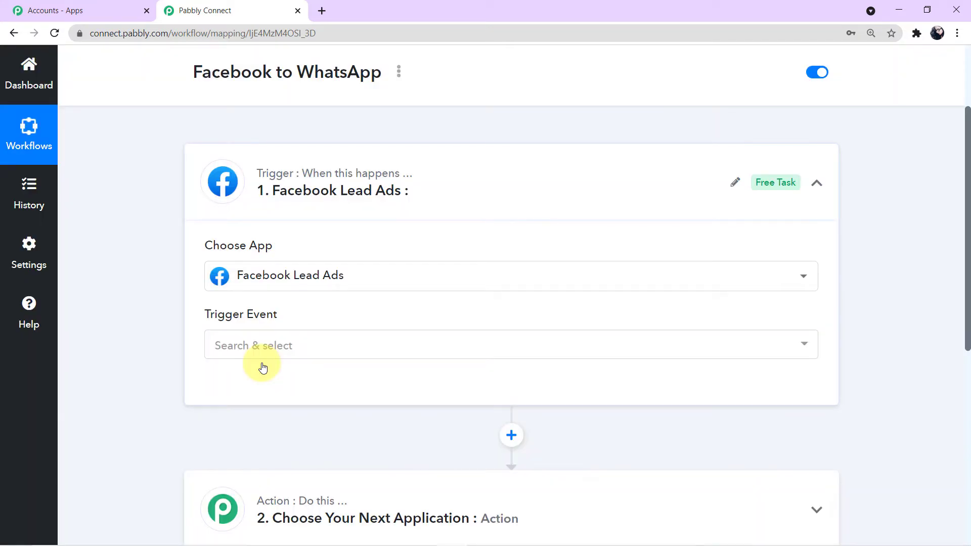
{"action": "left_click", "coordinate": [795, 351]}
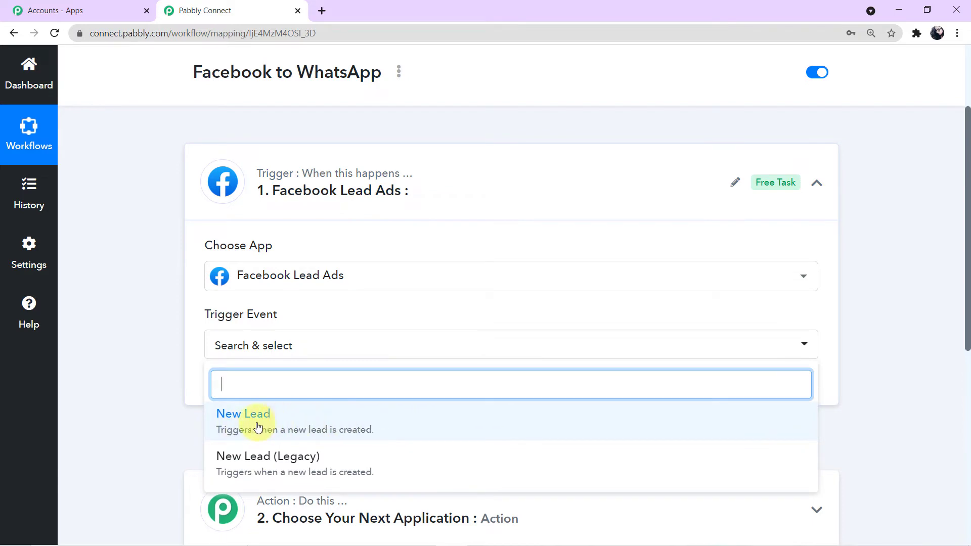
{"action": "left_click", "coordinate": [340, 421]}
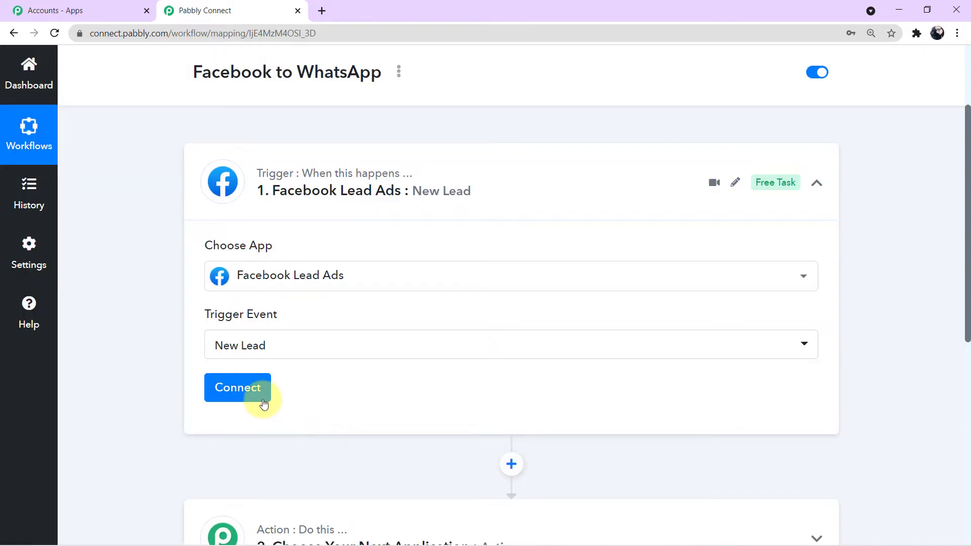
- Connect the trigger to Facebook Lead Ads through a newly added connection
{"action": "left_click", "coordinate": [263, 402]}
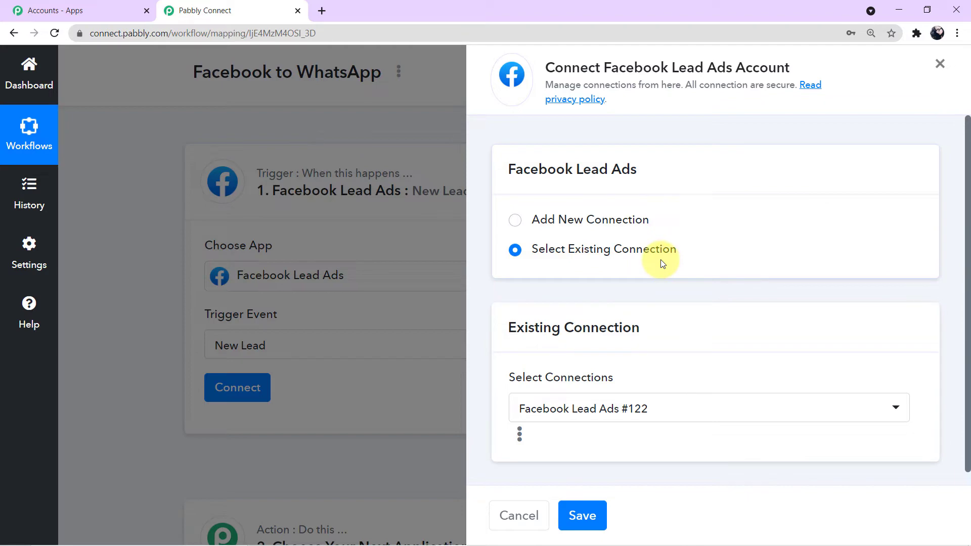
{"action": "left_click", "coordinate": [522, 223]}
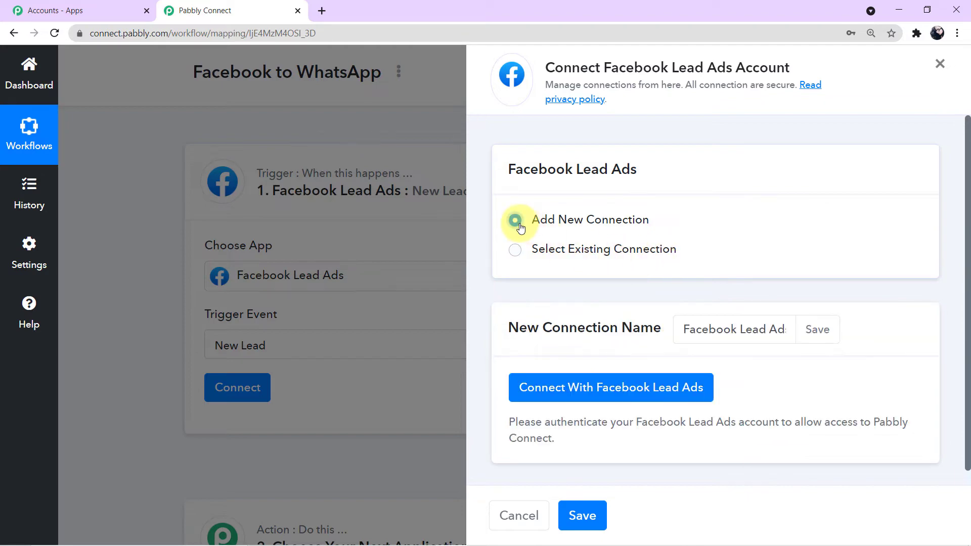
{"action": "left_click", "coordinate": [576, 385]}
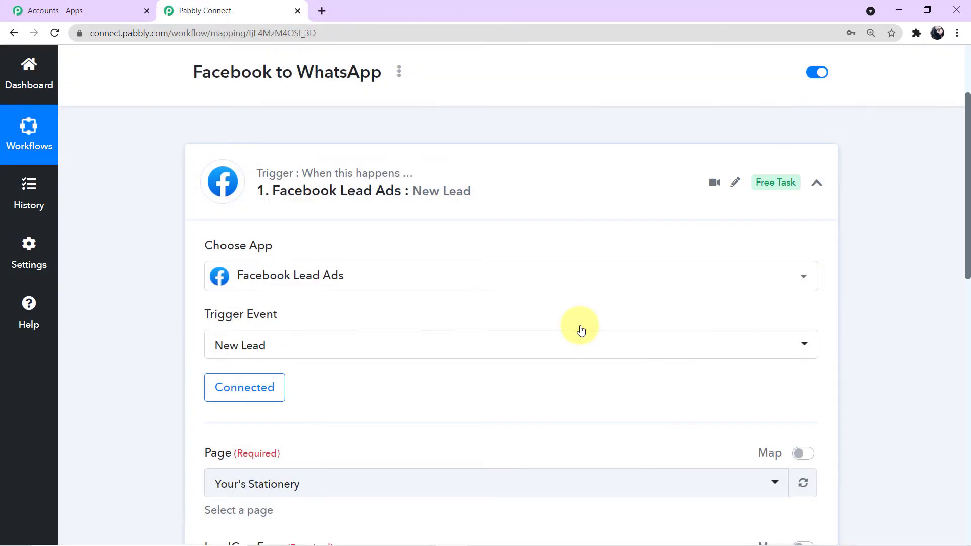
{"action": "scroll", "coordinate": [581, 330], "scroll_direction": "down", "scroll_amount": 4}
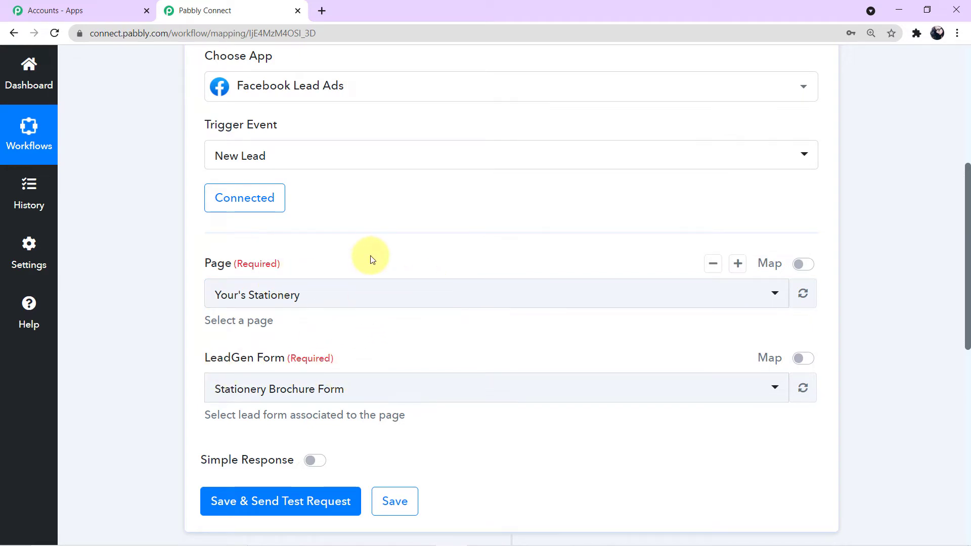
- Switch to Facebook and open the Stitching And Embroidery Business page from the managed pages to look it over
{"action": "key", "text": "alt+Tab"}
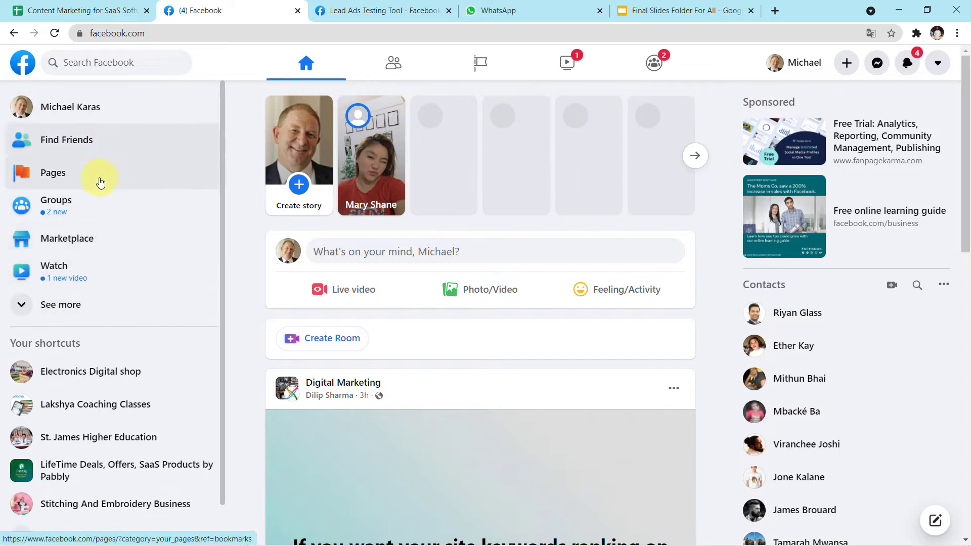
{"action": "left_click", "coordinate": [58, 178]}
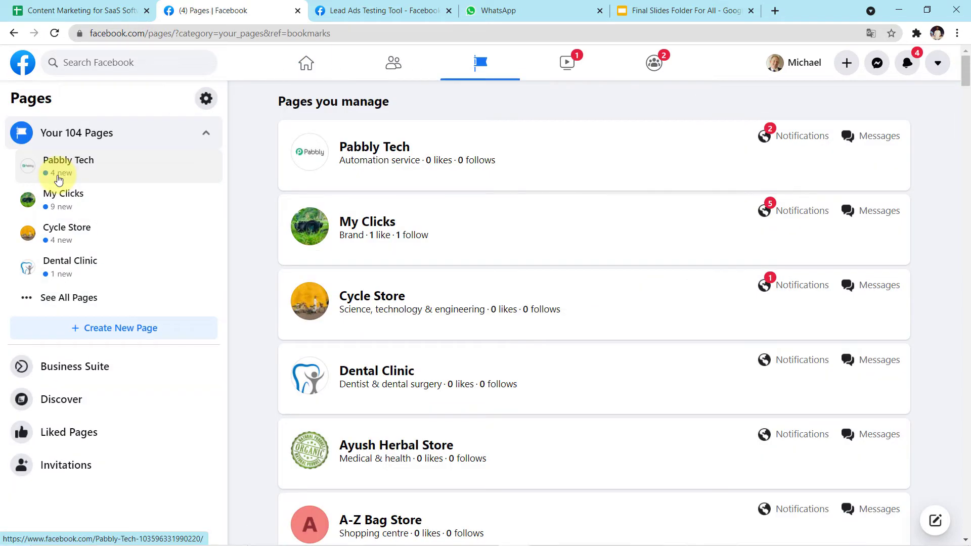
{"action": "scroll", "coordinate": [420, 192], "scroll_direction": "down", "scroll_amount": 2}
{"action": "scroll", "coordinate": [424, 197], "scroll_direction": "down", "scroll_amount": 20}
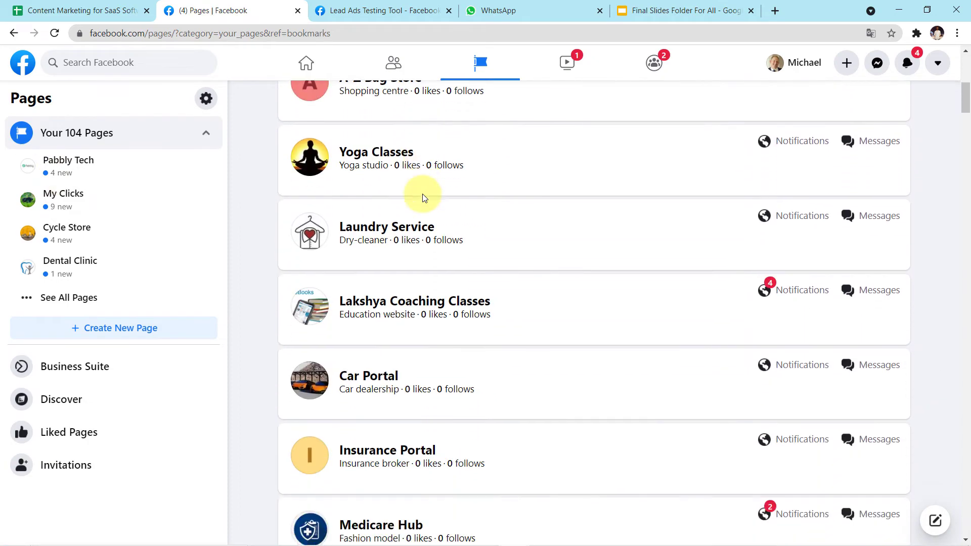
{"action": "scroll", "coordinate": [424, 197], "scroll_direction": "down", "scroll_amount": 20}
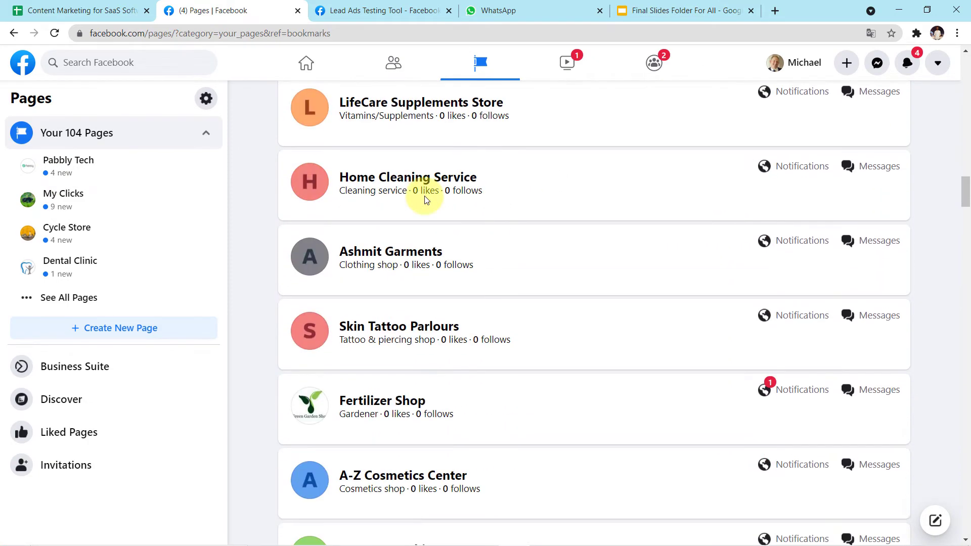
{"action": "scroll", "coordinate": [425, 200], "scroll_direction": "down", "scroll_amount": 20}
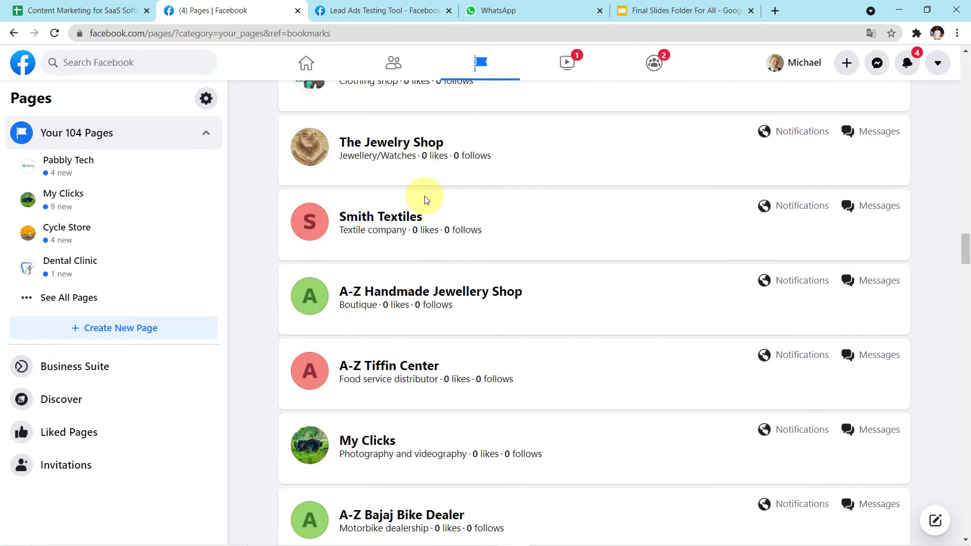
{"action": "scroll", "coordinate": [425, 200], "scroll_direction": "down", "scroll_amount": 20}
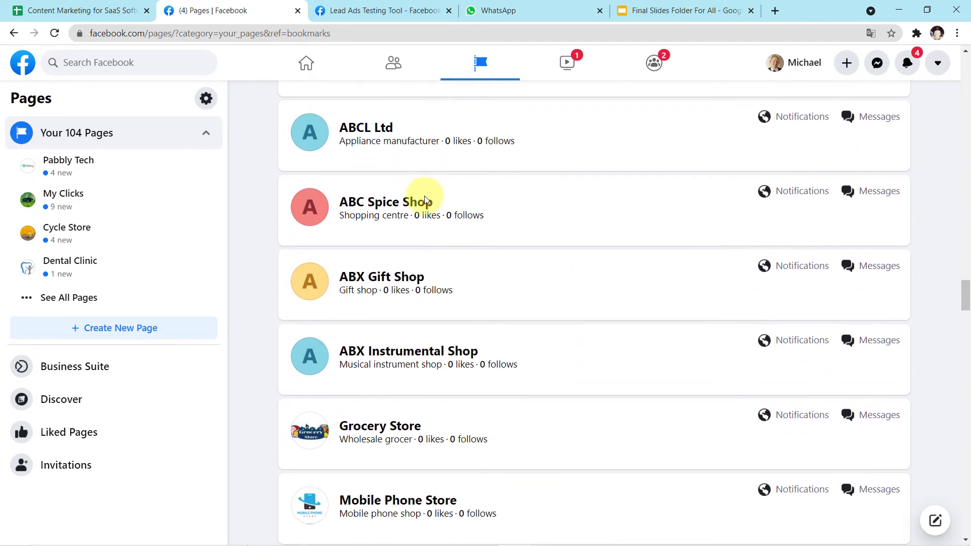
{"action": "scroll", "coordinate": [425, 200], "scroll_direction": "down", "scroll_amount": 20}
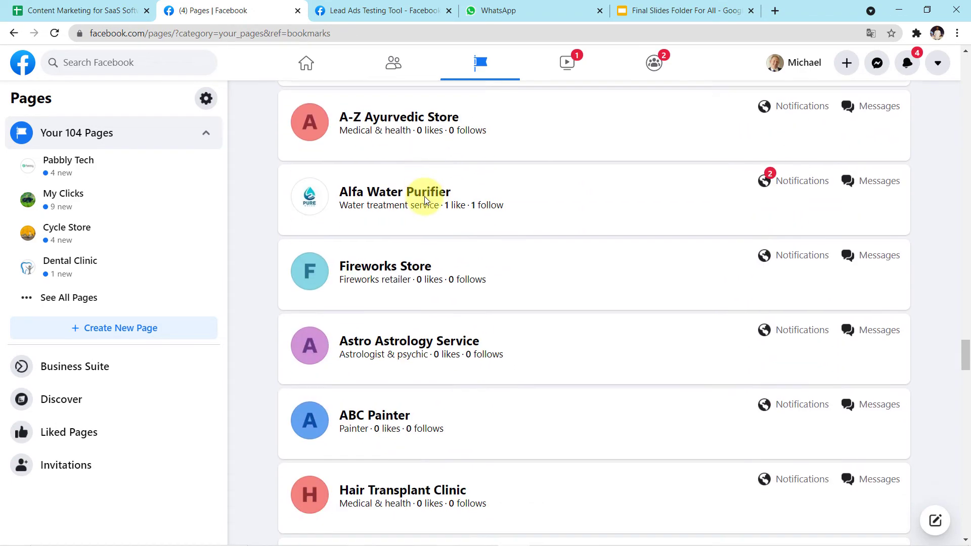
{"action": "scroll", "coordinate": [425, 200], "scroll_direction": "down", "scroll_amount": 20}
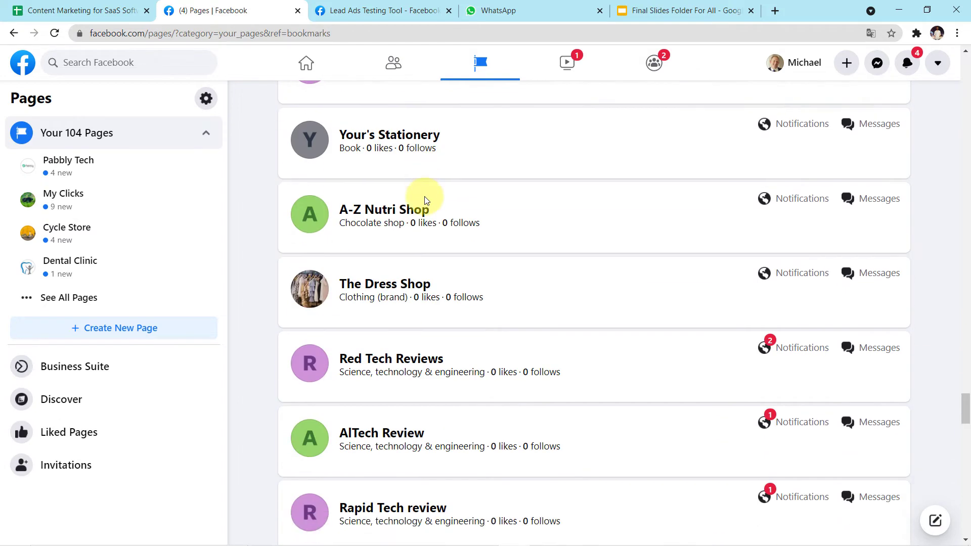
{"action": "scroll", "coordinate": [425, 200], "scroll_direction": "down", "scroll_amount": 6}
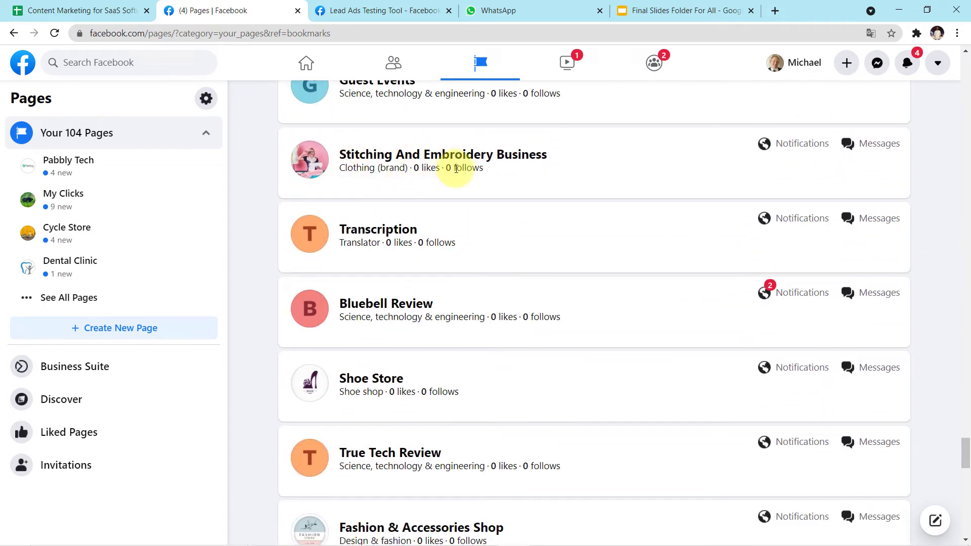
{"action": "left_click", "coordinate": [434, 158]}
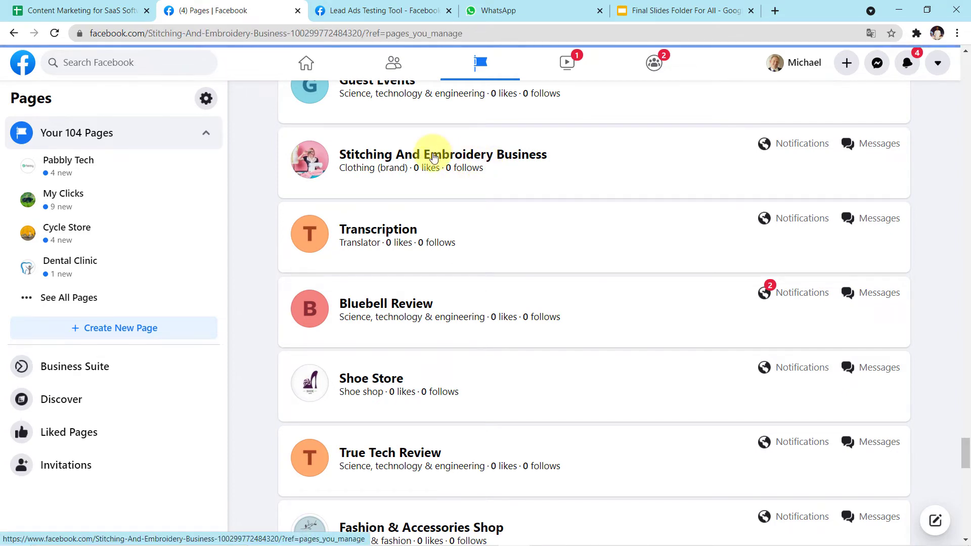
{"action": "scroll", "coordinate": [521, 241], "scroll_direction": "up", "scroll_amount": 4}
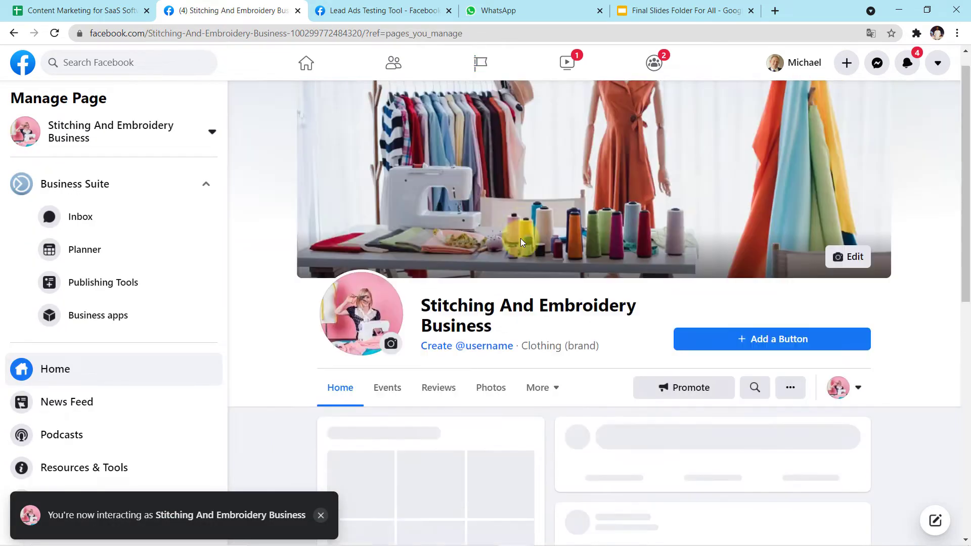
{"action": "scroll", "coordinate": [522, 244], "scroll_direction": "down", "scroll_amount": 4}
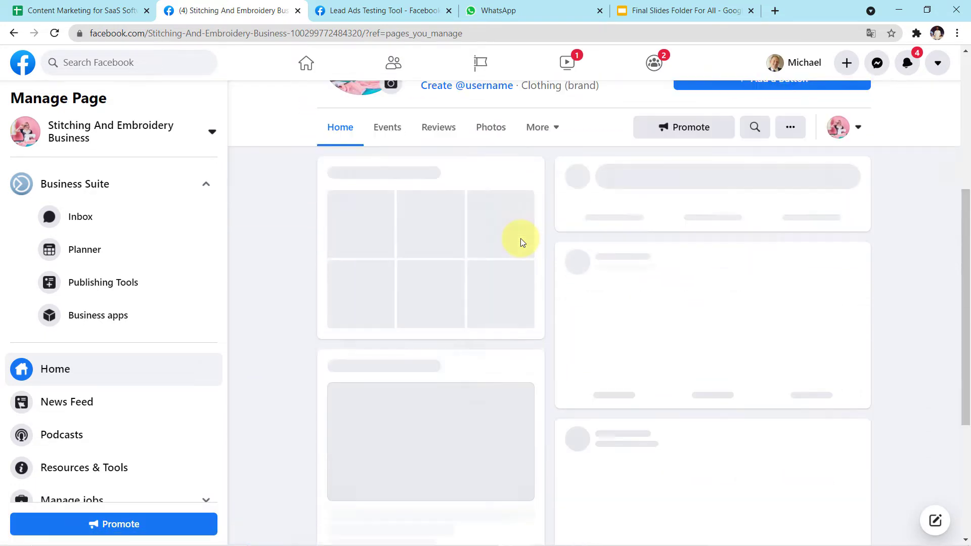
{"action": "scroll", "coordinate": [521, 242], "scroll_direction": "up", "scroll_amount": 5}
{"action": "scroll", "coordinate": [521, 240], "scroll_direction": "down", "scroll_amount": 4}
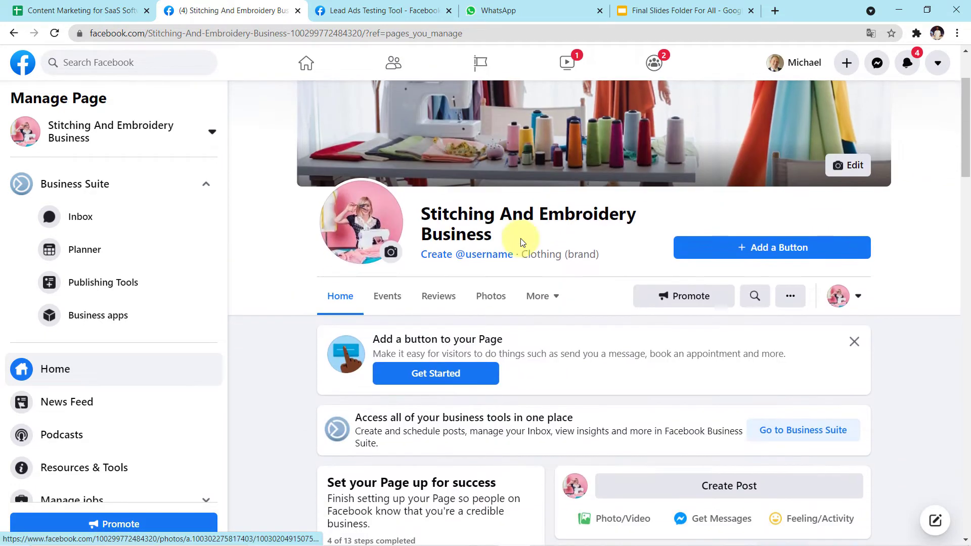
{"action": "scroll", "coordinate": [521, 238], "scroll_direction": "down", "scroll_amount": 2}
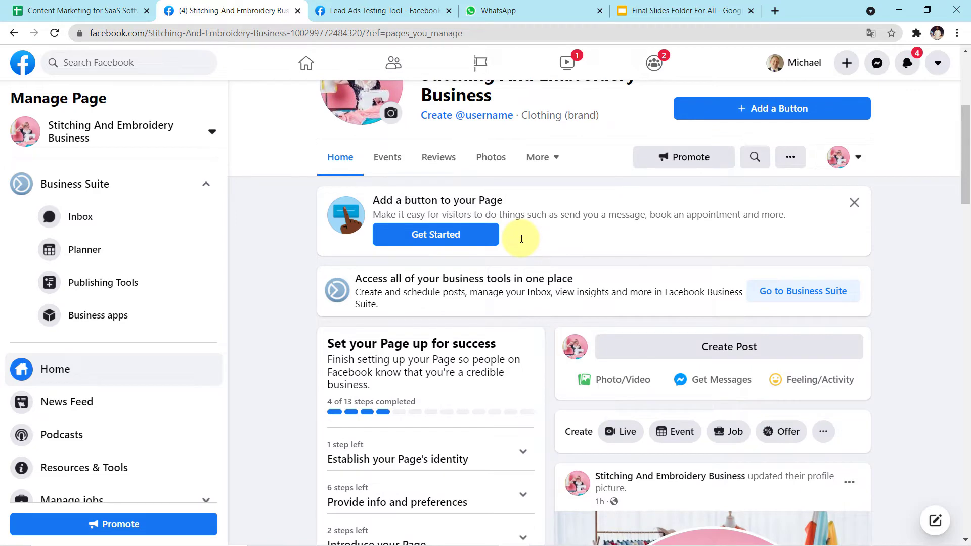
- Switch back to Pabbly Connect and set the trigger's page to Stitching And Embroidery Business
{"action": "key", "text": "alt+Tab"}
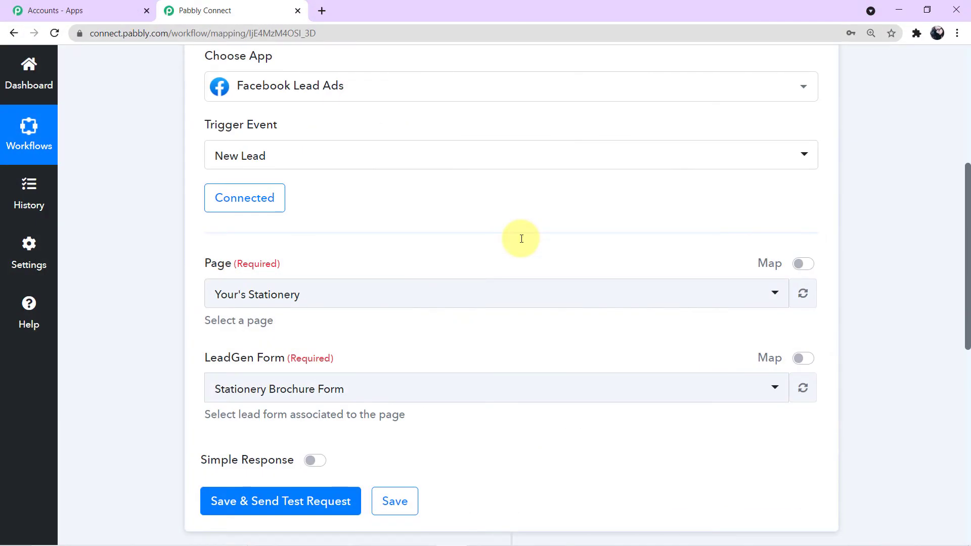
{"action": "left_click", "coordinate": [776, 295]}
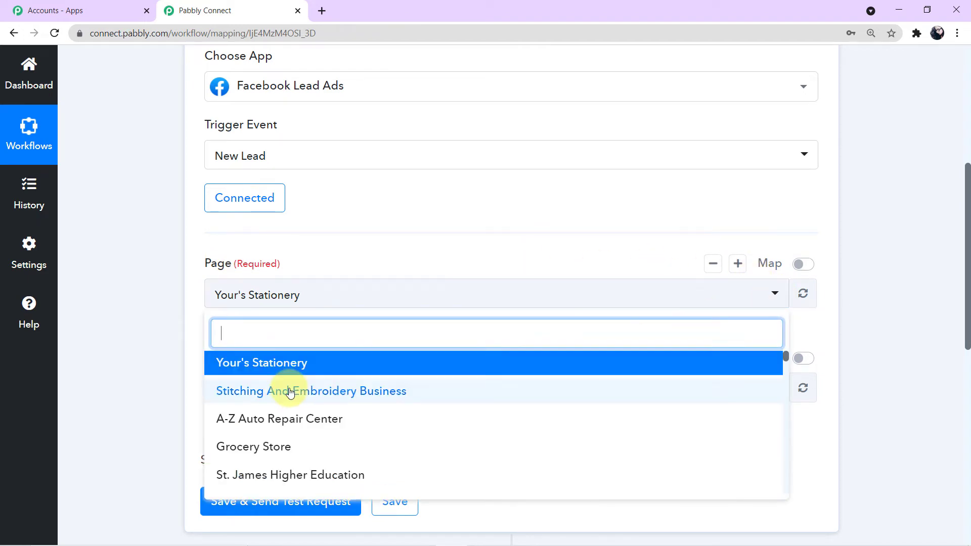
{"action": "scroll", "coordinate": [429, 410], "scroll_direction": "down", "scroll_amount": 5}
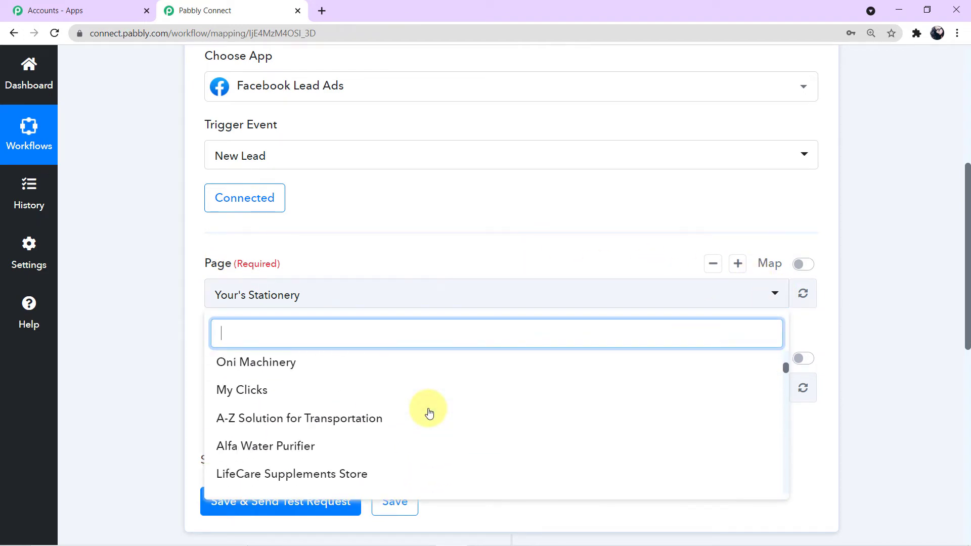
{"action": "scroll", "coordinate": [429, 412], "scroll_direction": "down", "scroll_amount": 10}
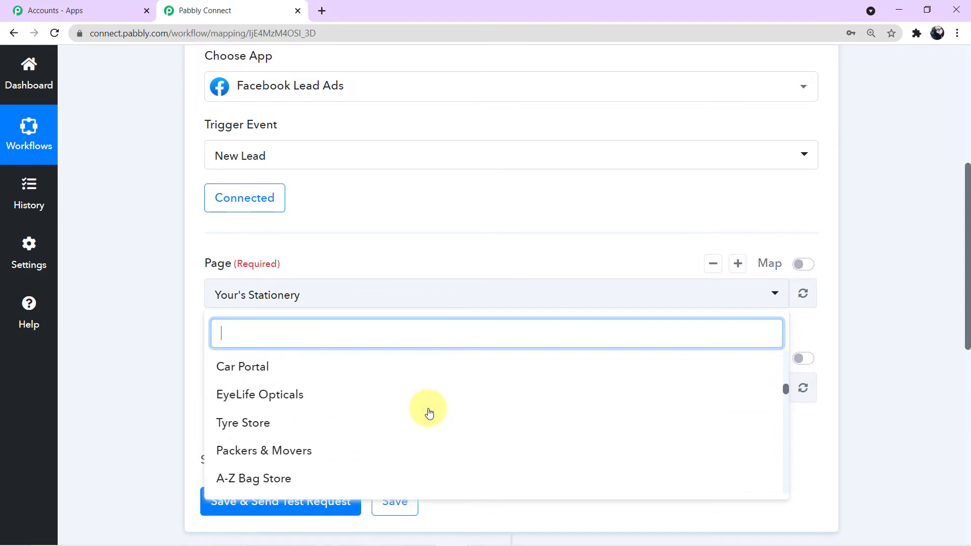
{"action": "scroll", "coordinate": [265, 409], "scroll_direction": "up", "scroll_amount": 10}
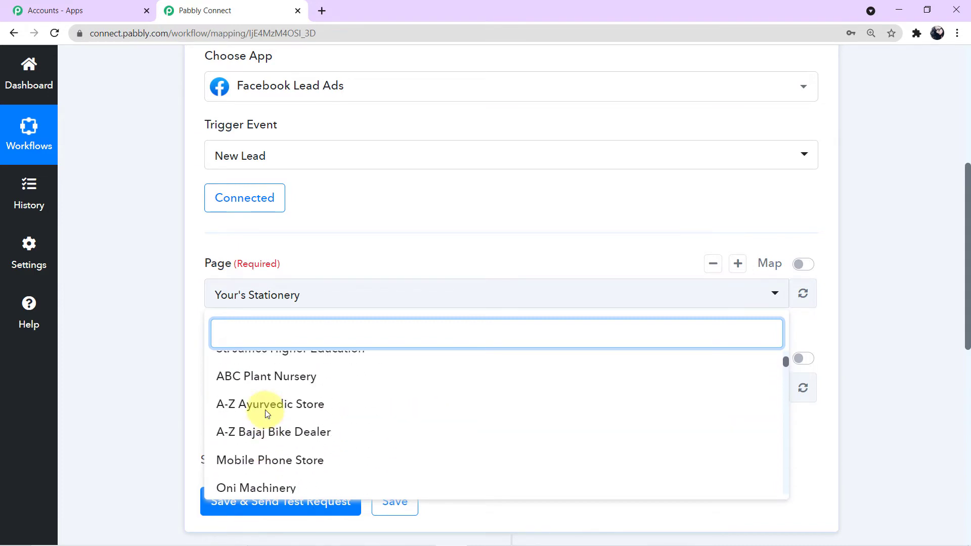
{"action": "scroll", "coordinate": [265, 414], "scroll_direction": "up", "scroll_amount": 3}
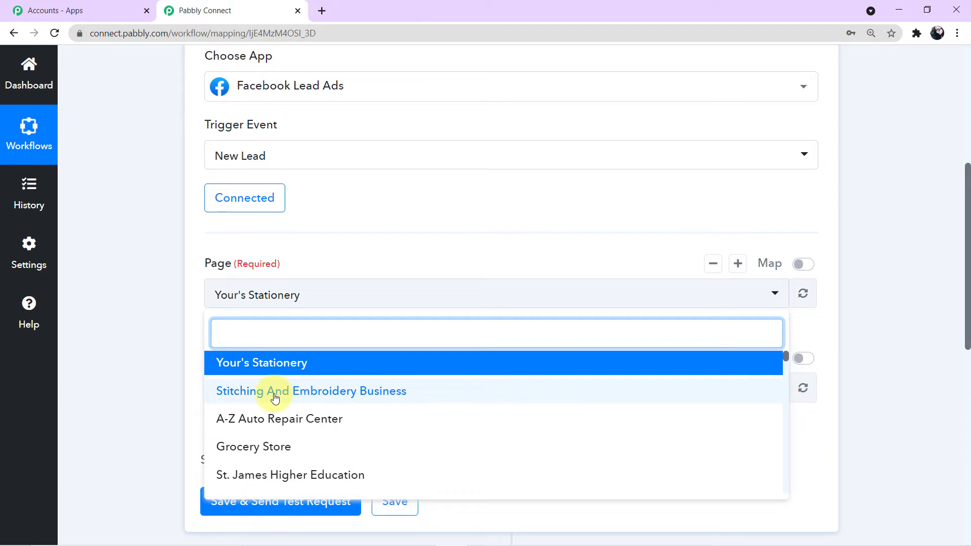
{"action": "left_click", "coordinate": [321, 393]}
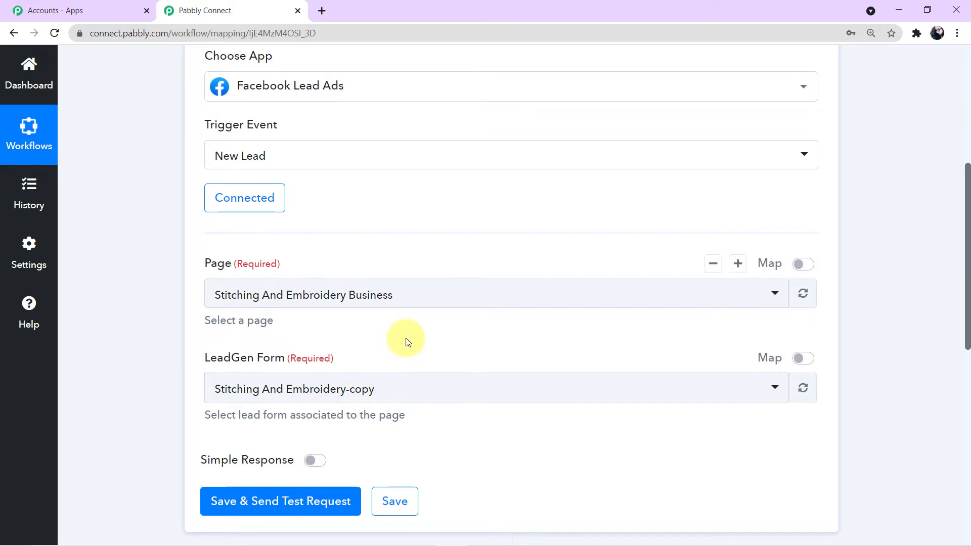
- Save the trigger's page and lead form settings and dismiss the confirmation
{"action": "scroll", "coordinate": [408, 342], "scroll_direction": "down", "scroll_amount": 1}
{"action": "left_click", "coordinate": [395, 438]}
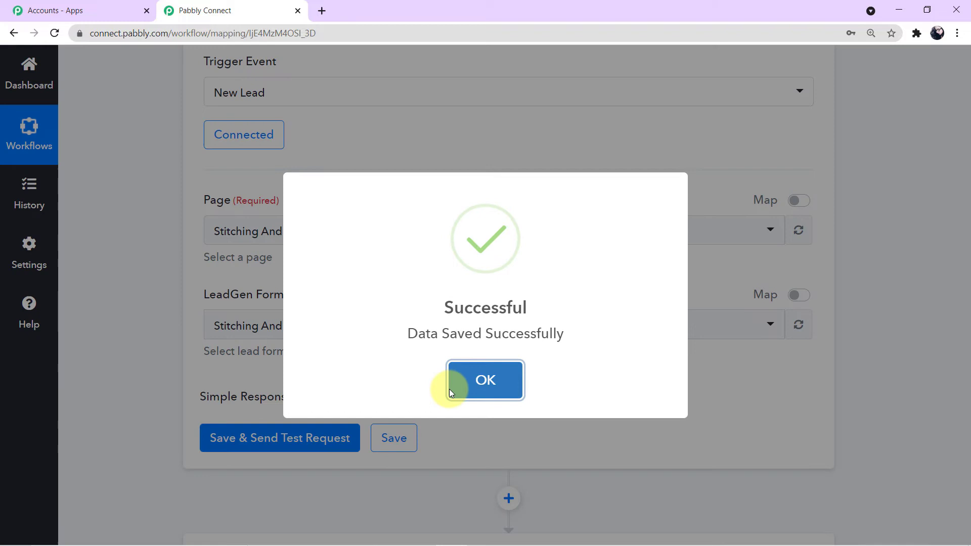
{"action": "left_click", "coordinate": [449, 389]}
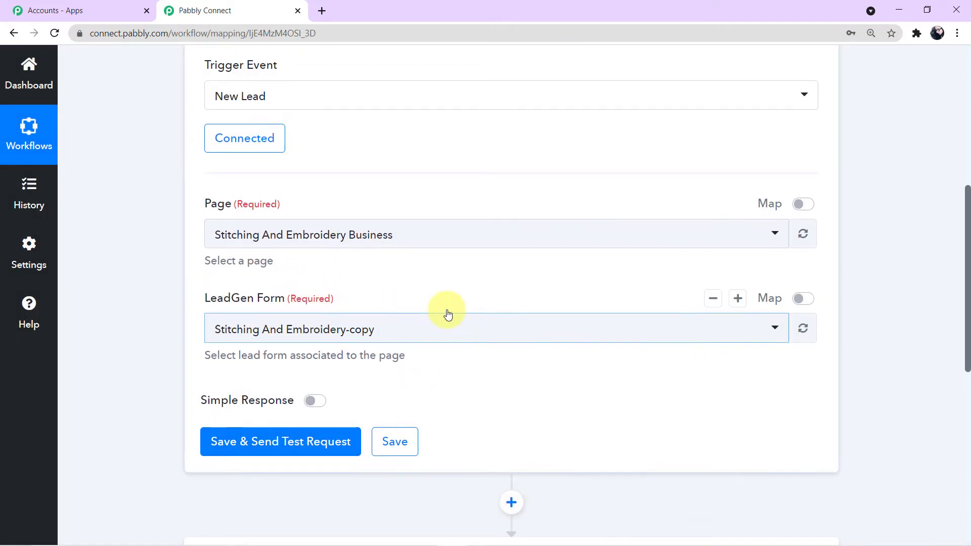
{"action": "scroll", "coordinate": [448, 314], "scroll_direction": "up", "scroll_amount": 1}
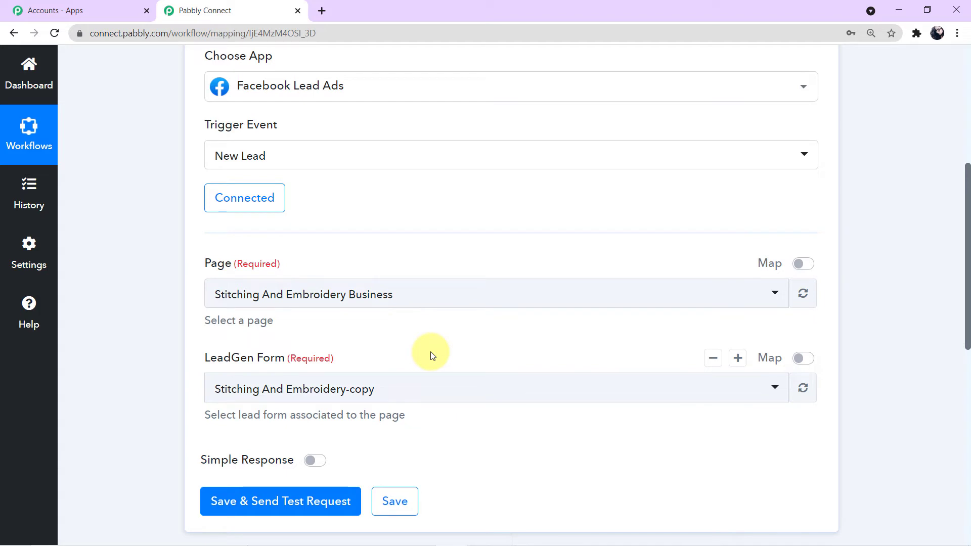
- Switch to Facebook's Lead Ads Testing Tool and submit the filled-in test lead for Stitching And Embroidery Business
{"action": "key", "text": "alt+Tab"}
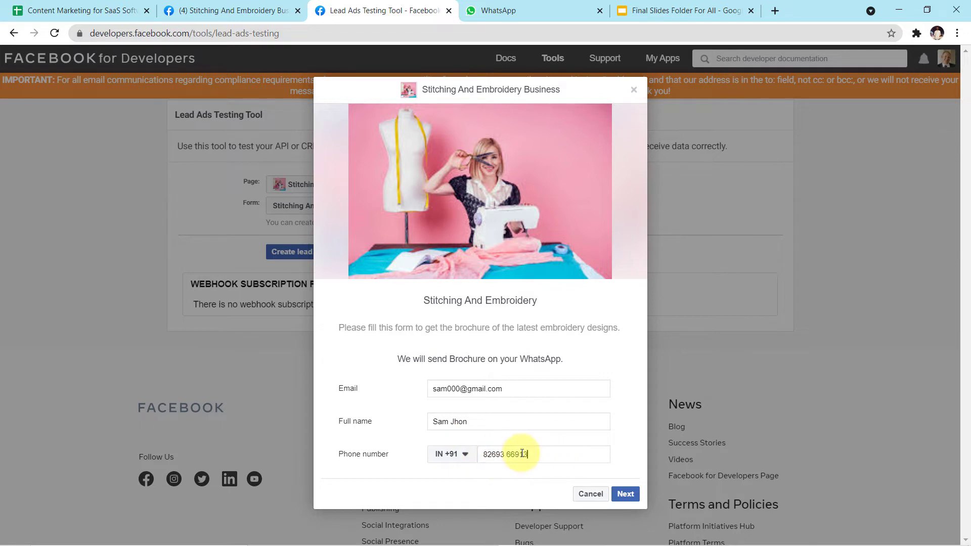
{"action": "left_click", "coordinate": [627, 495]}
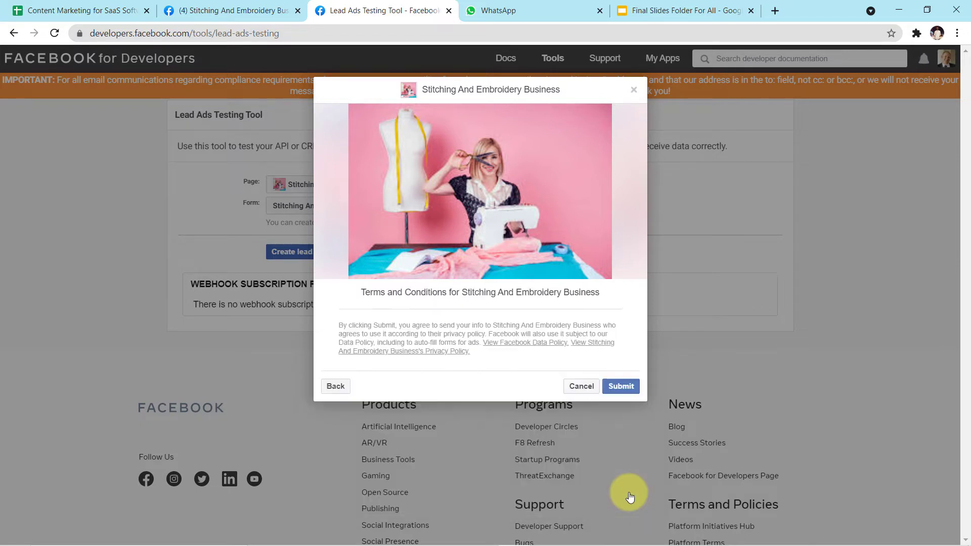
{"action": "left_click", "coordinate": [619, 388]}
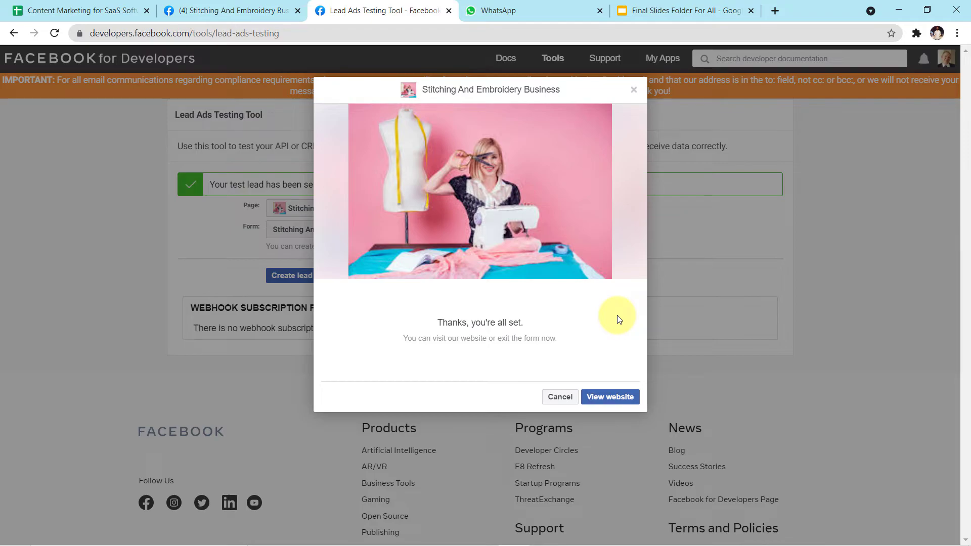
- Return to Pabbly Connect, save the Facebook Lead Ads trigger and send its test request
{"action": "key", "text": "alt+Tab"}
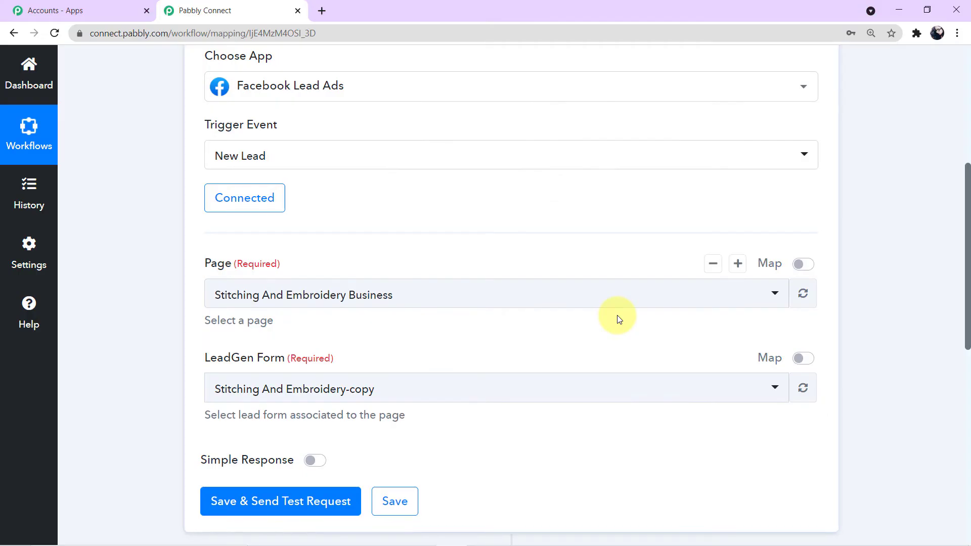
{"action": "scroll", "coordinate": [617, 319], "scroll_direction": "down", "scroll_amount": 1}
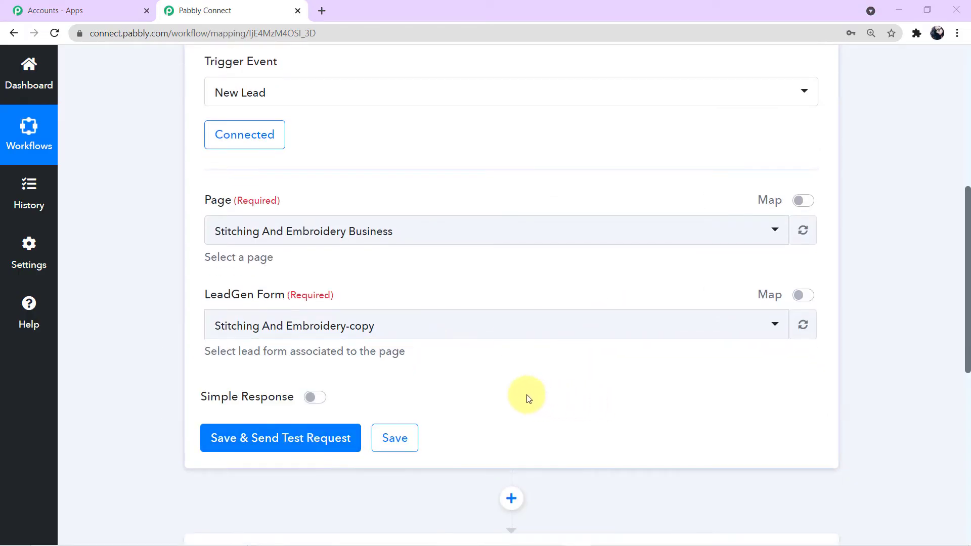
{"action": "left_click", "coordinate": [304, 440]}
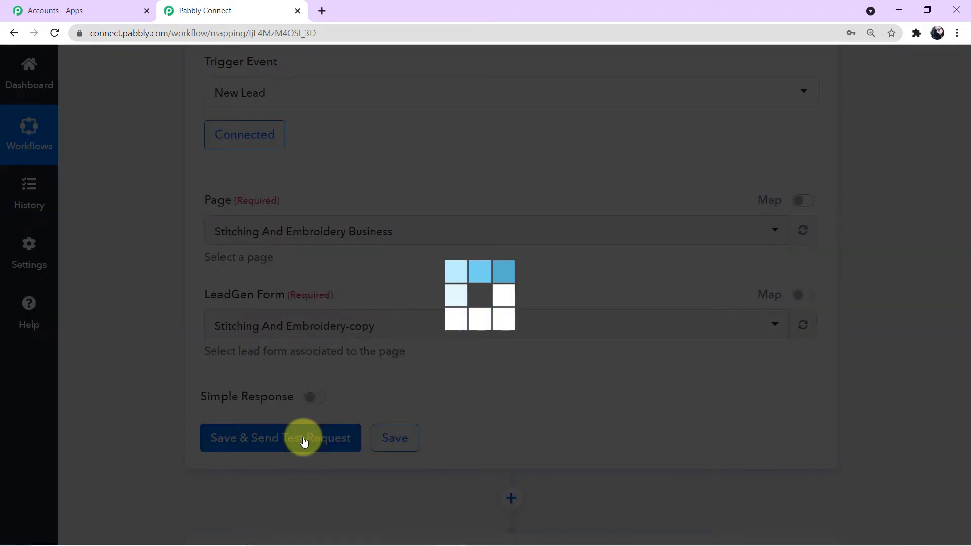
- Examine the received response, checking the lead's email, full name and phone number values
{"action": "scroll", "coordinate": [485, 397], "scroll_direction": "down", "scroll_amount": 5}
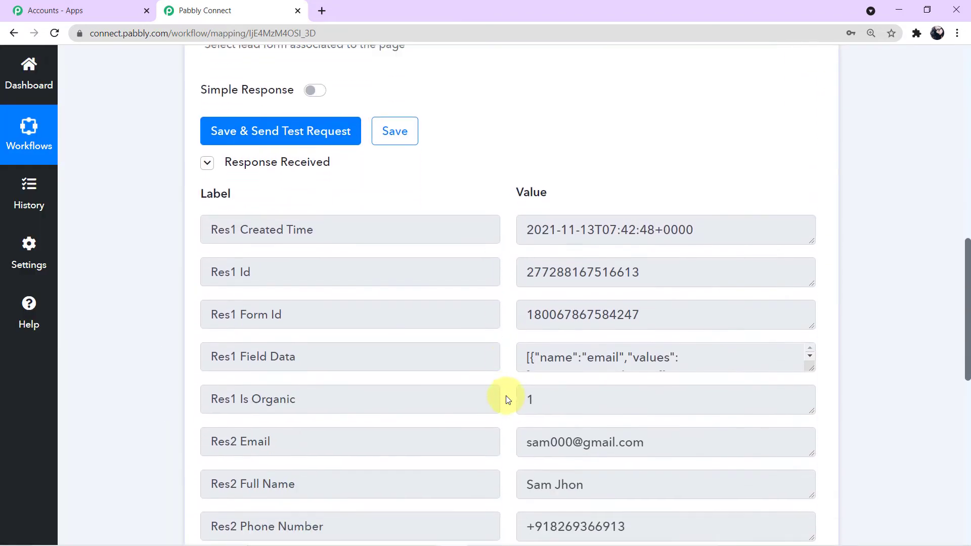
{"action": "scroll", "coordinate": [507, 399], "scroll_direction": "down", "scroll_amount": 1}
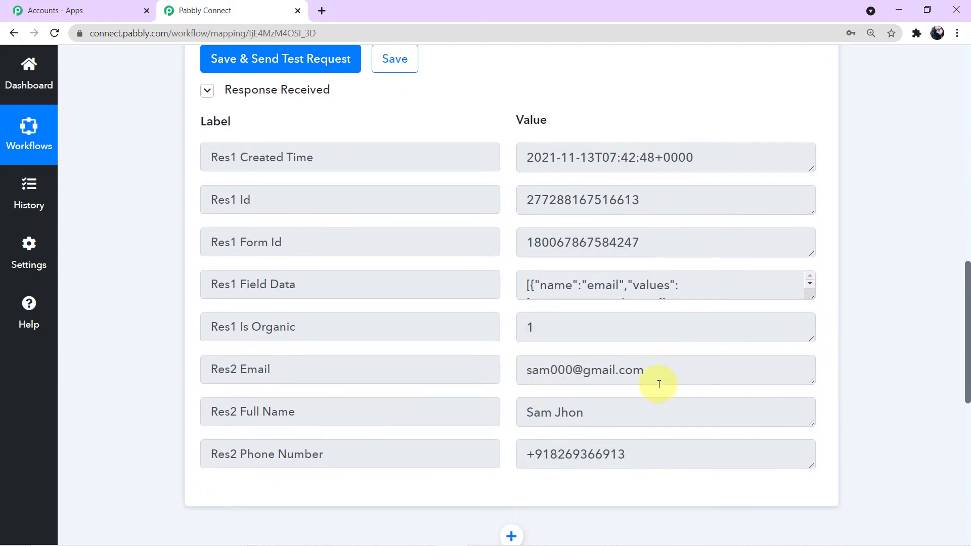
{"action": "left_click", "coordinate": [613, 369]}
{"action": "key", "text": "ctrl+a"}
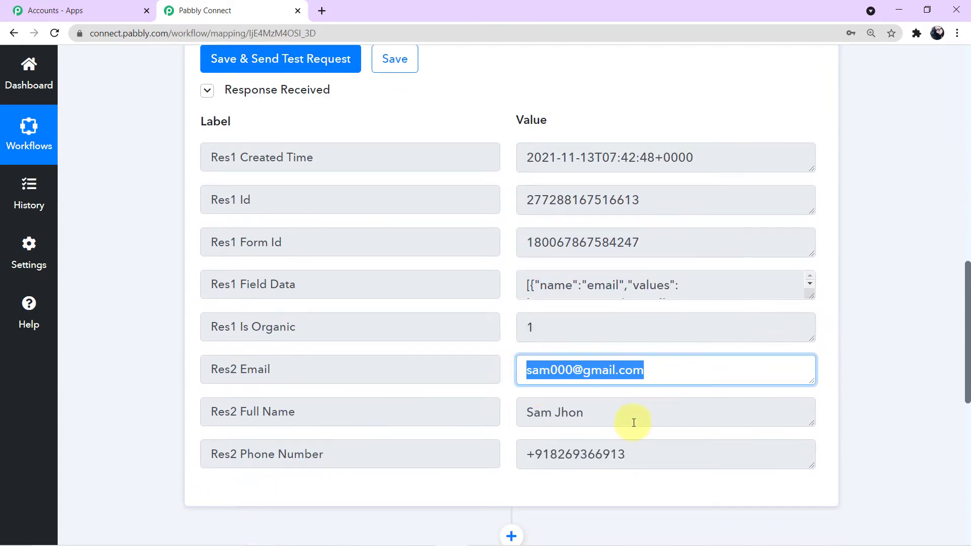
{"action": "left_click", "coordinate": [592, 416]}
{"action": "key", "text": "ctrl+a"}
{"action": "left_click", "coordinate": [645, 457]}
{"action": "key", "text": "ctrl+a"}
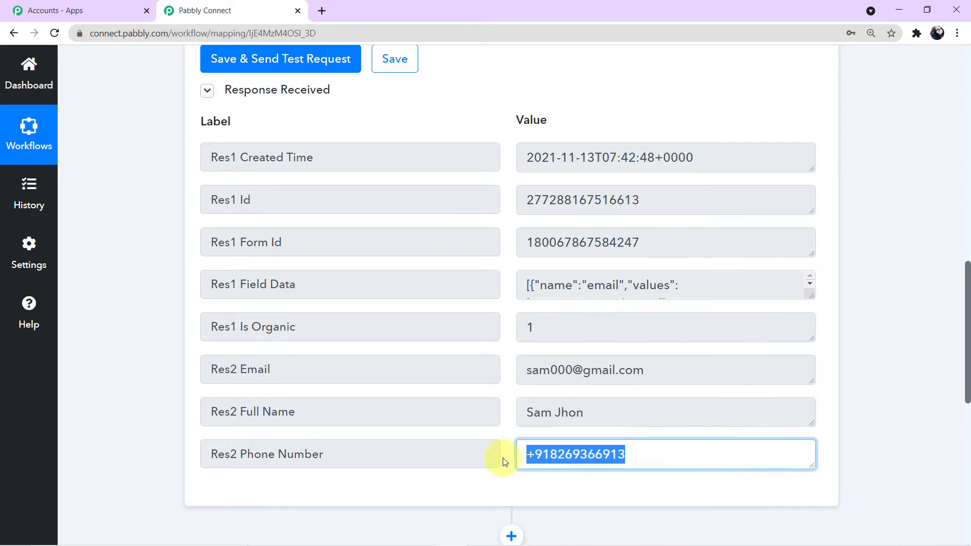
{"action": "scroll", "coordinate": [858, 381], "scroll_direction": "down", "scroll_amount": 2}
{"action": "scroll", "coordinate": [872, 377], "scroll_direction": "up", "scroll_amount": 3}
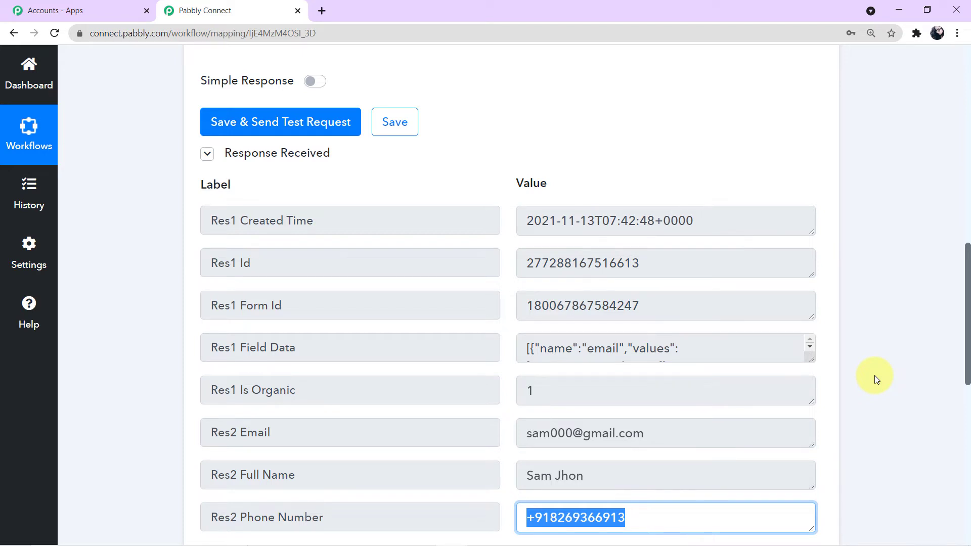
- Set the second step's action app to WhatsApp by 360Dialog, searching for it with "360"
{"action": "scroll", "coordinate": [875, 375], "scroll_direction": "down", "scroll_amount": 6}
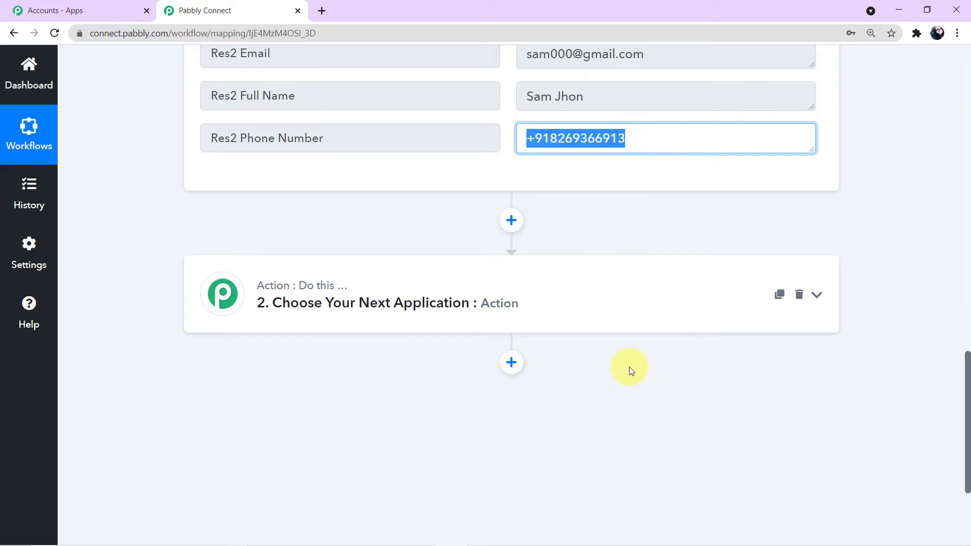
{"action": "left_click", "coordinate": [566, 308]}
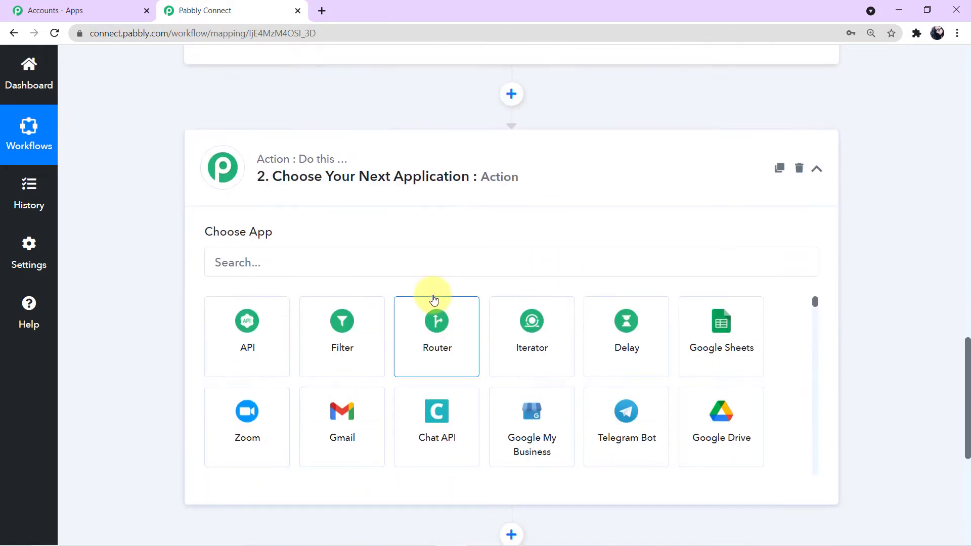
{"action": "left_click", "coordinate": [425, 273]}
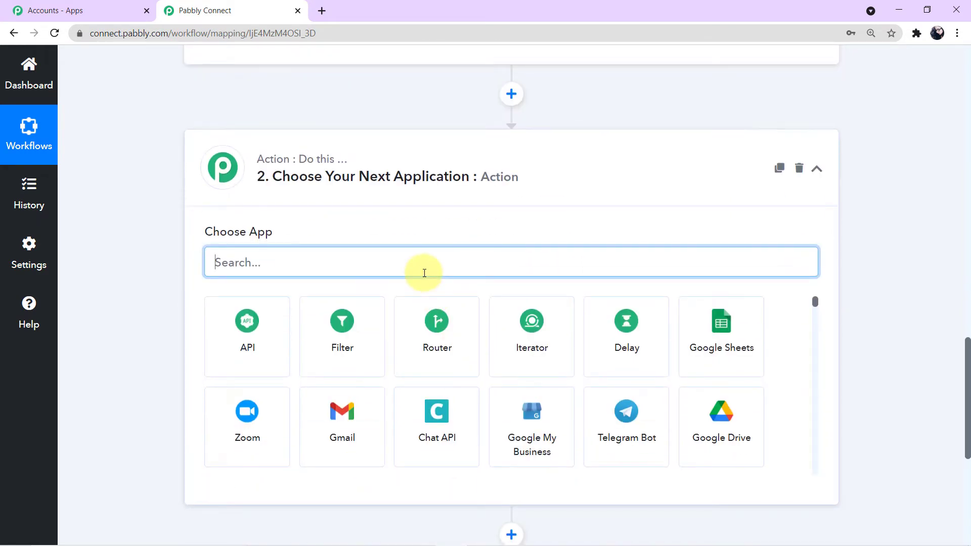
{"action": "type", "text": "360"}
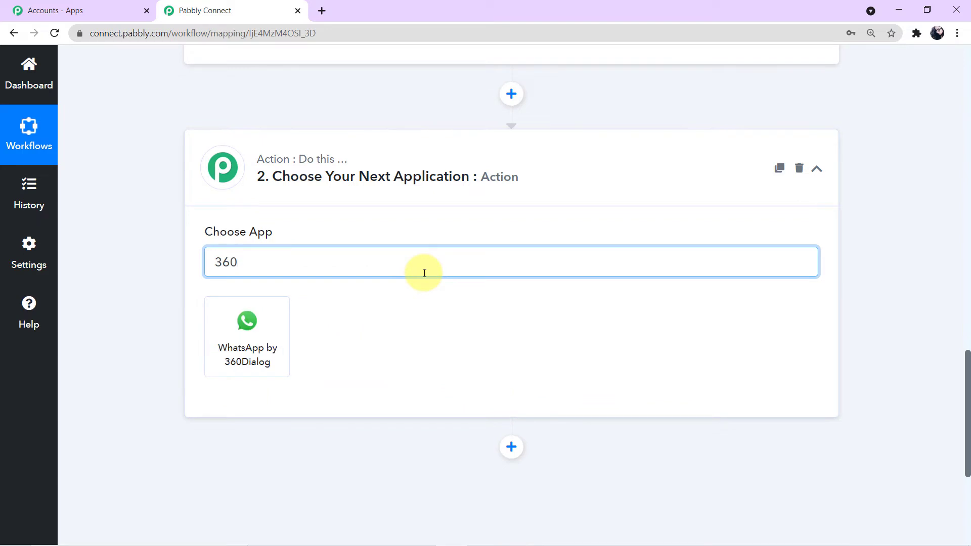
{"action": "left_click", "coordinate": [227, 335]}
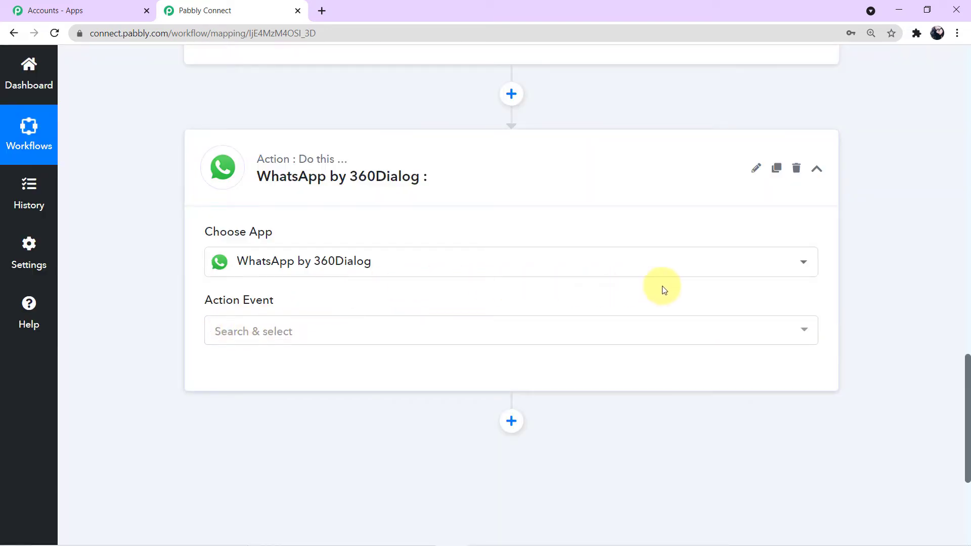
- Set the WhatsApp by 360Dialog action event to Send Template Message
{"action": "left_click", "coordinate": [806, 336]}
{"action": "scroll", "coordinate": [488, 412], "scroll_direction": "down", "scroll_amount": 2}
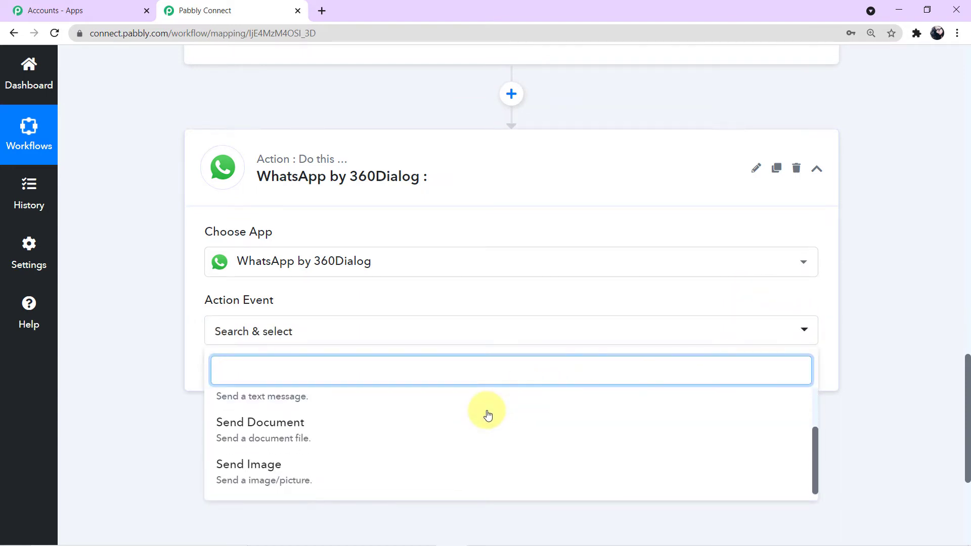
{"action": "scroll", "coordinate": [488, 414], "scroll_direction": "up", "scroll_amount": 2}
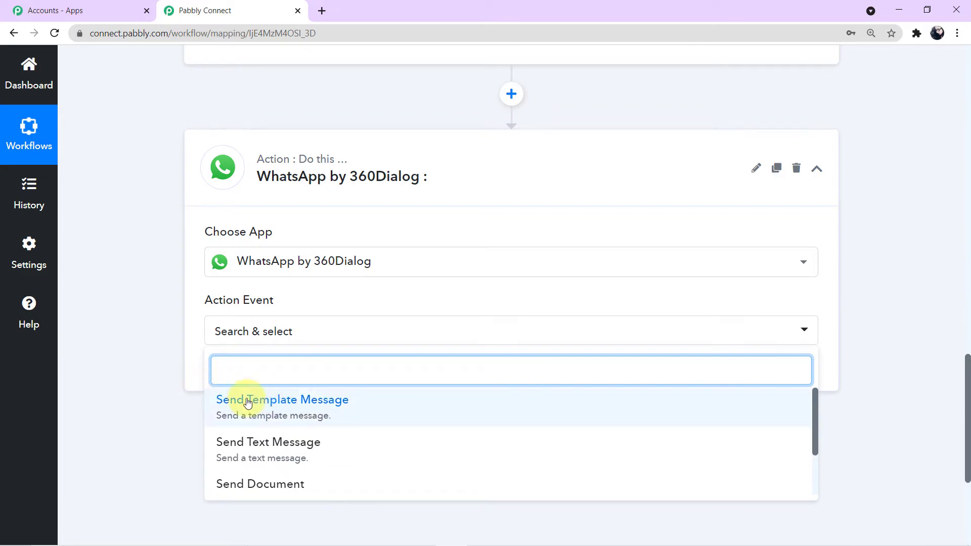
{"action": "left_click", "coordinate": [314, 414]}
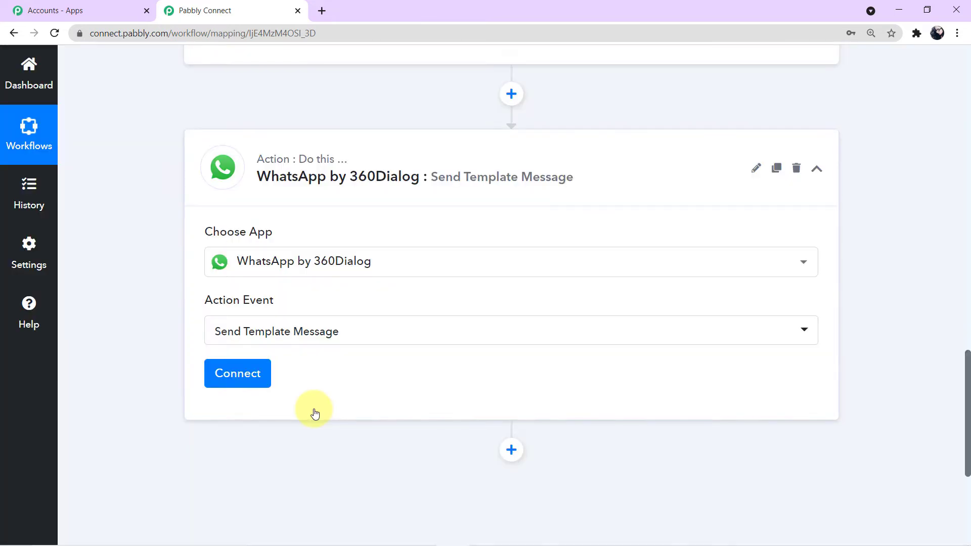
- Start connecting the WhatsApp by 360Dialog account with the Add New Connection option
{"action": "left_click", "coordinate": [239, 375]}
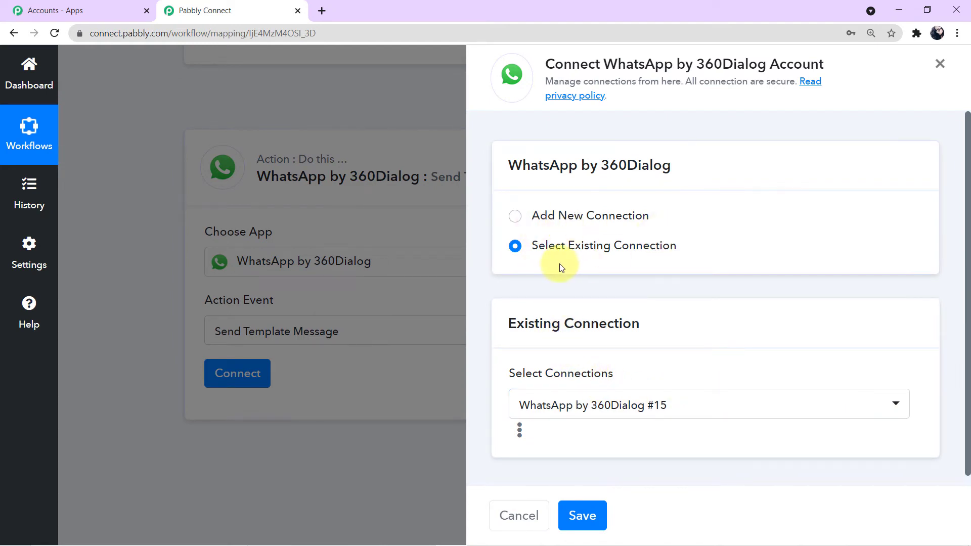
{"action": "left_click", "coordinate": [515, 216]}
{"action": "scroll", "coordinate": [709, 287], "scroll_direction": "down", "scroll_amount": 3}
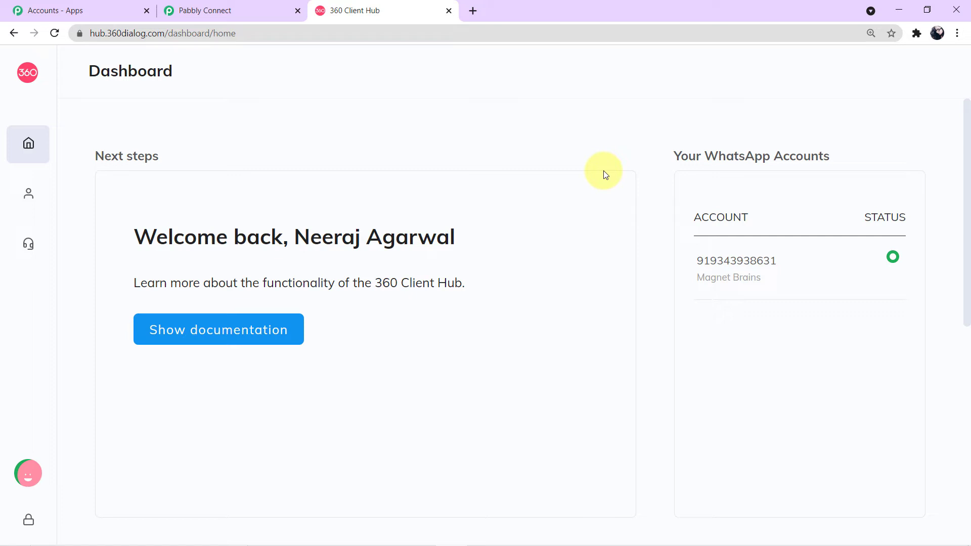
- Open the WhatsApp Accounts page in the 360dialog Client Hub
{"action": "mouse_move", "coordinate": [7, 174]}
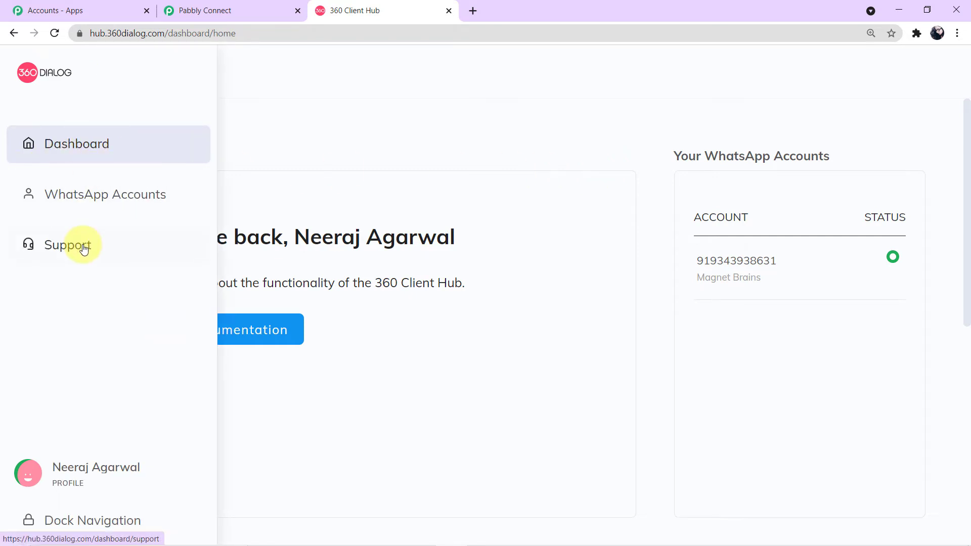
{"action": "left_click", "coordinate": [72, 211]}
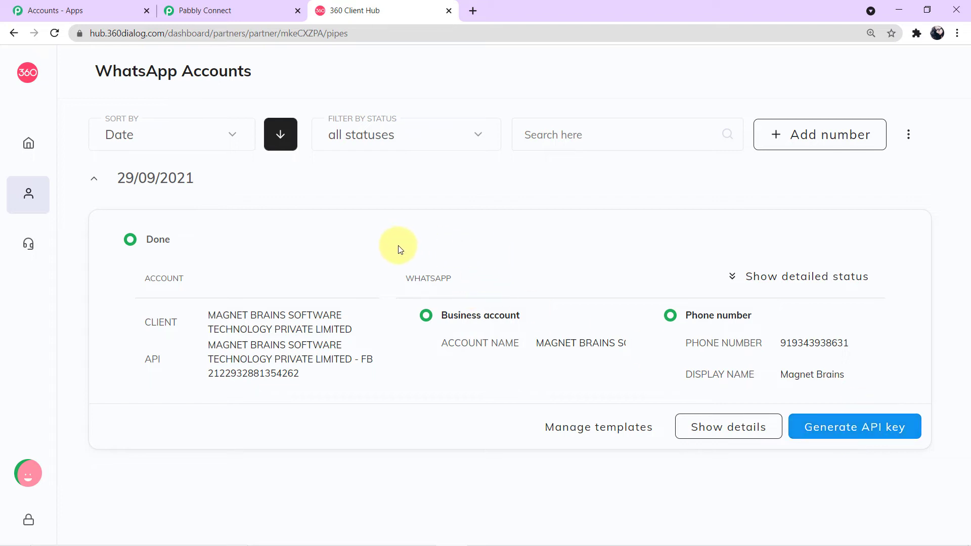
{"action": "left_click_drag", "start_coordinate": [399, 247], "coordinate": [560, 271]}
{"action": "left_click", "coordinate": [514, 249]}
- Return to Pabbly Connect and examine the new connection's API Key and Domain fields, comparing them with the 360dialog accounts page
{"action": "left_click", "coordinate": [194, 6]}
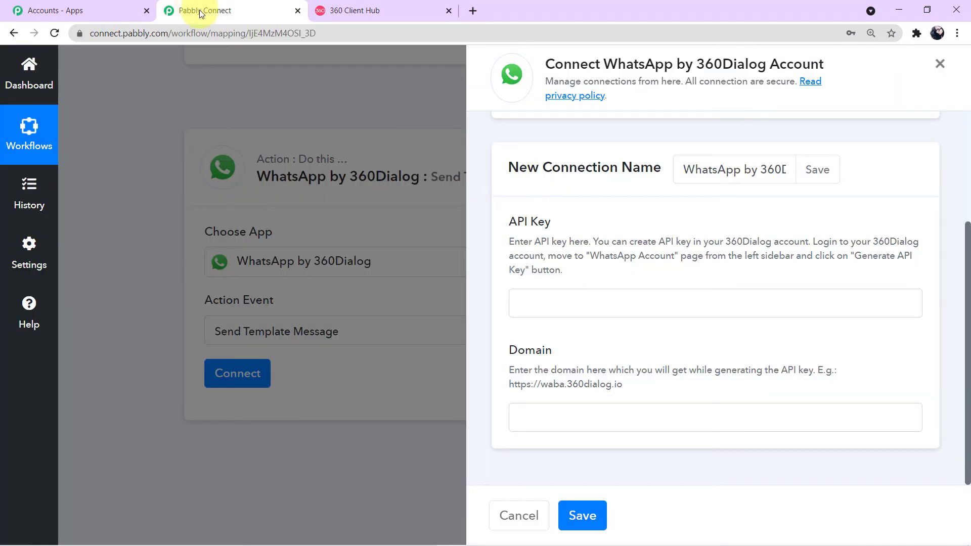
{"action": "left_click", "coordinate": [548, 304]}
{"action": "left_click", "coordinate": [560, 411]}
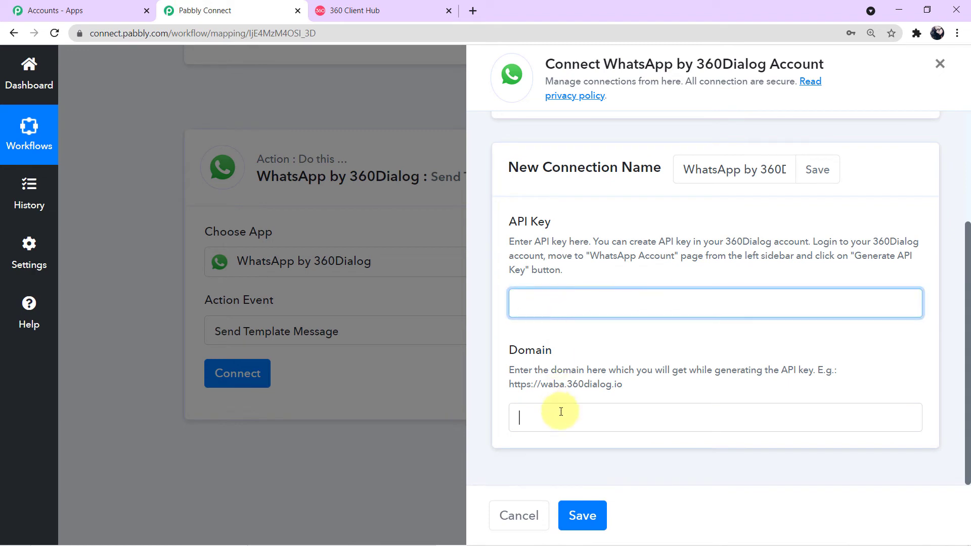
{"action": "left_click", "coordinate": [559, 300]}
{"action": "left_click", "coordinate": [560, 431]}
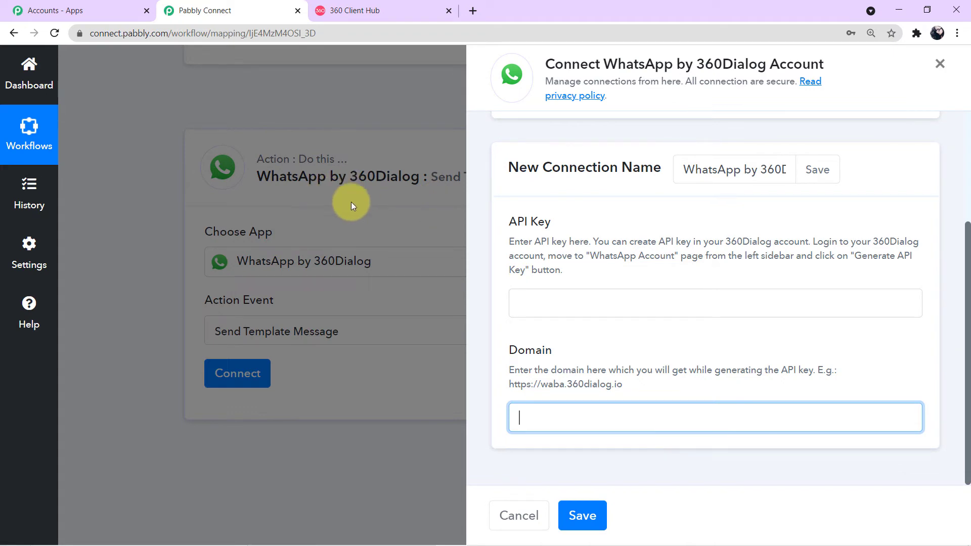
{"action": "left_click", "coordinate": [369, 7]}
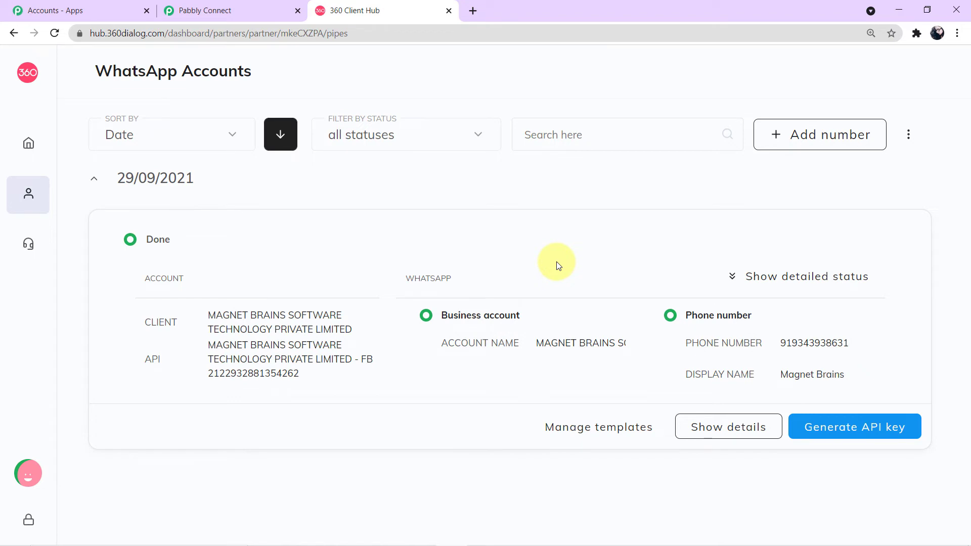
{"action": "left_click", "coordinate": [248, 10]}
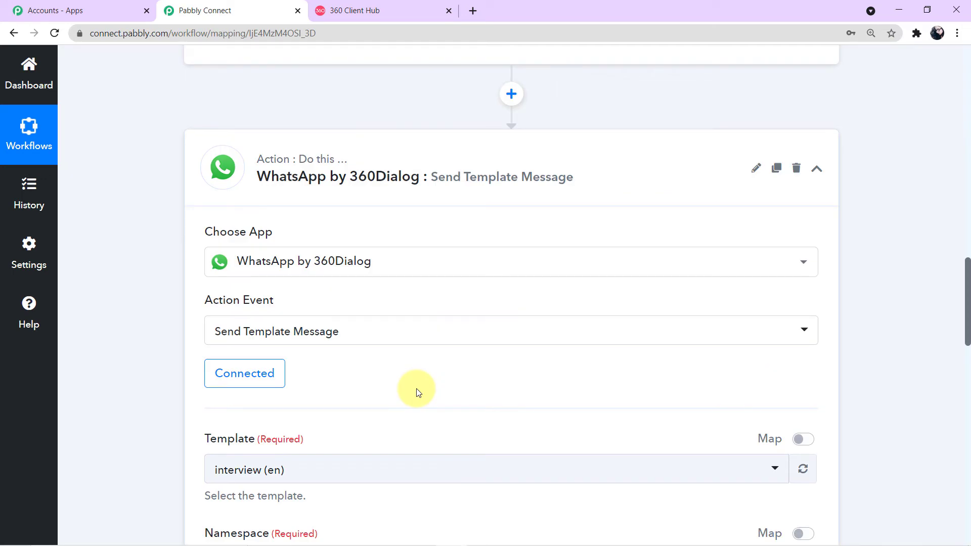
- Check the action's template fields, switch to the 360dialog Client Hub and open the WhatsApp account's message templates
{"action": "scroll", "coordinate": [556, 384], "scroll_direction": "down", "scroll_amount": 2}
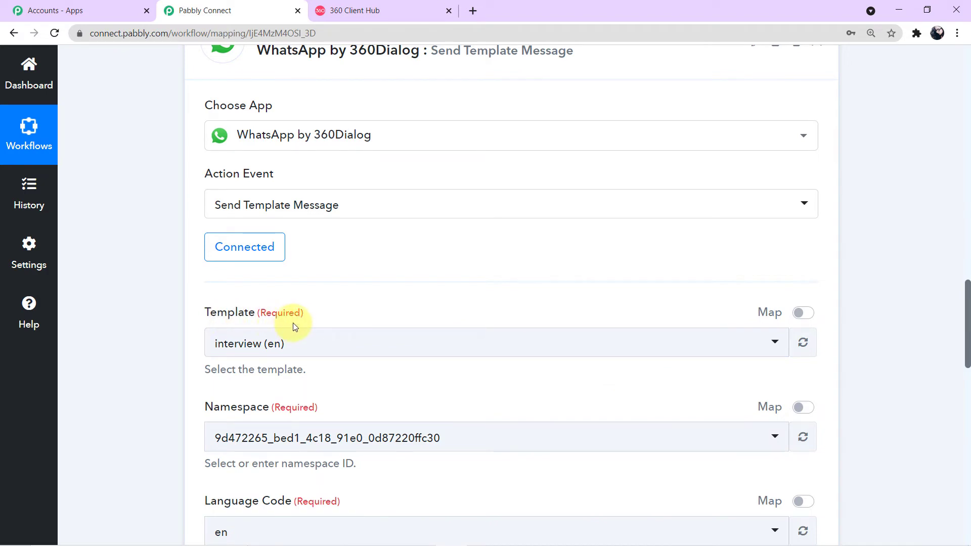
{"action": "left_click", "coordinate": [363, 14]}
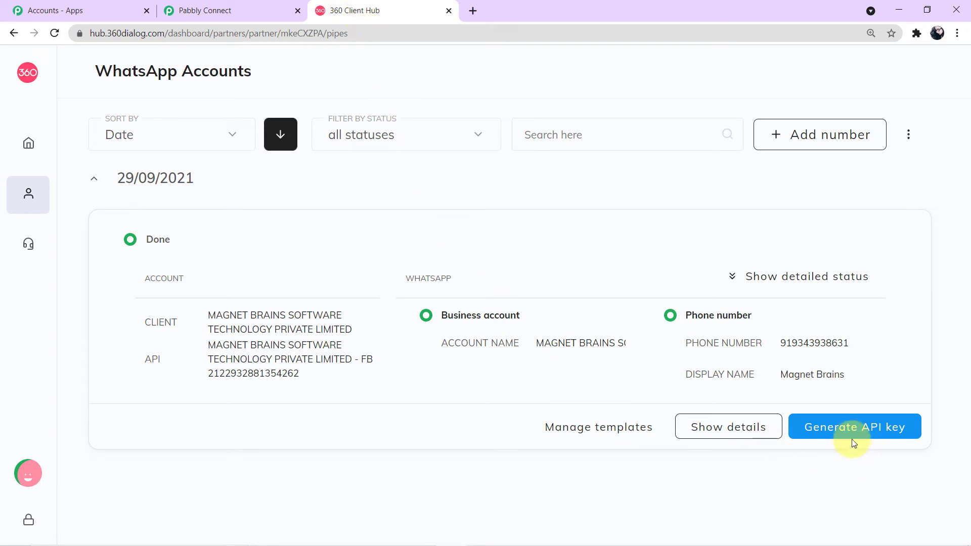
{"action": "left_click", "coordinate": [726, 436]}
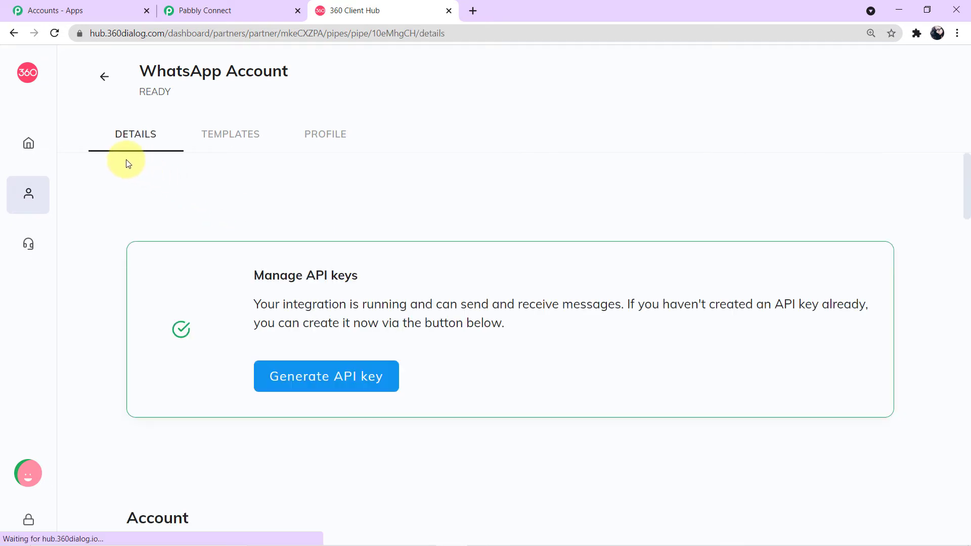
{"action": "left_click", "coordinate": [253, 149]}
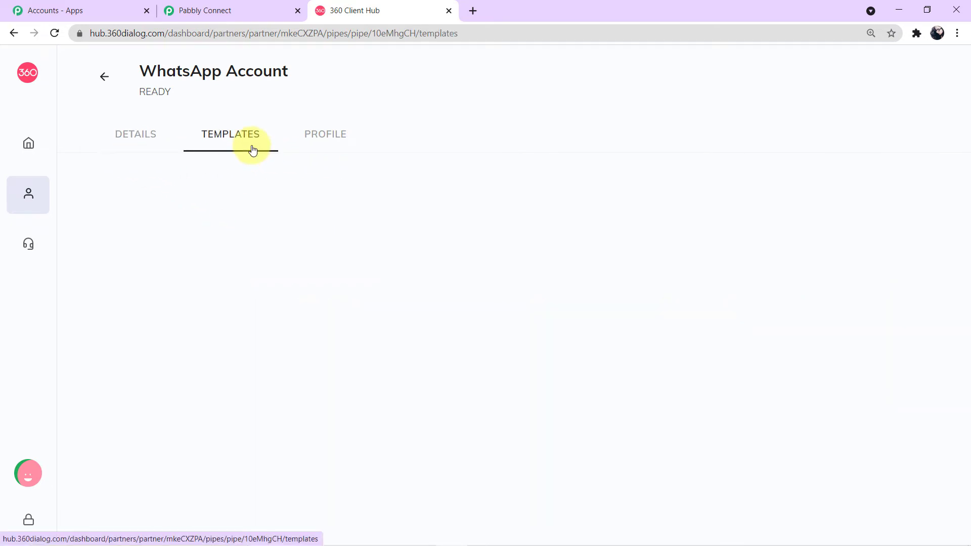
- Find the send_brochure_final template in the template list and open its preview
{"action": "scroll", "coordinate": [282, 293], "scroll_direction": "down", "scroll_amount": 3}
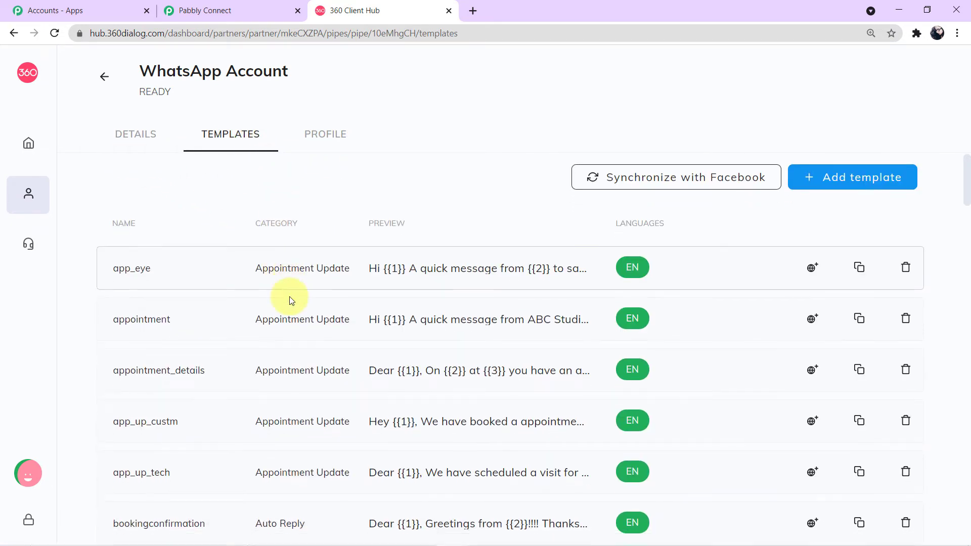
{"action": "scroll", "coordinate": [291, 300], "scroll_direction": "down", "scroll_amount": 10}
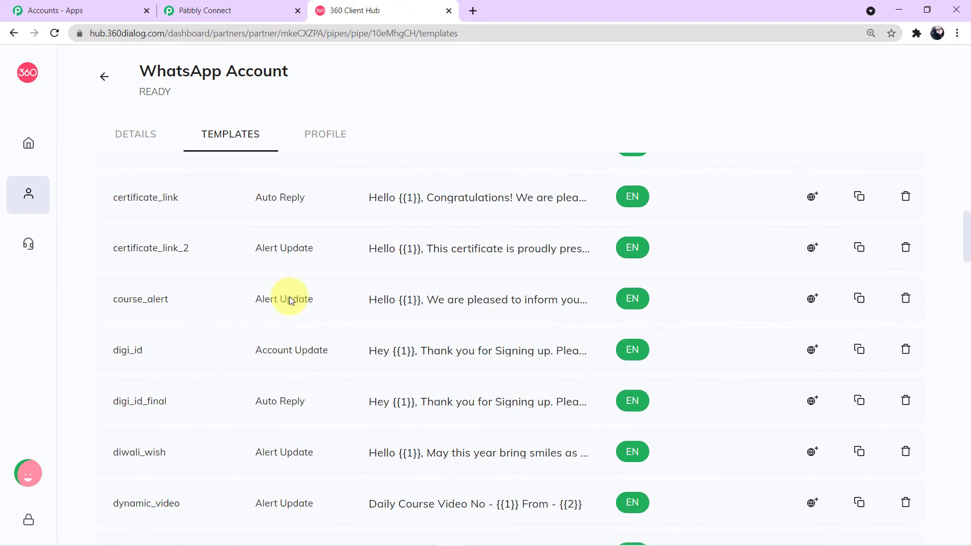
{"action": "scroll", "coordinate": [291, 300], "scroll_direction": "down", "scroll_amount": 7}
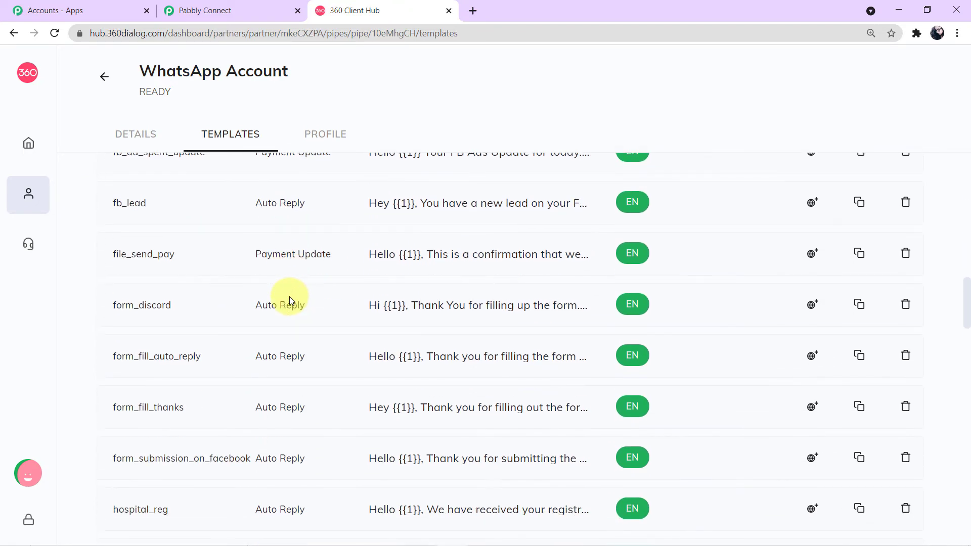
{"action": "scroll", "coordinate": [290, 300], "scroll_direction": "down", "scroll_amount": 10}
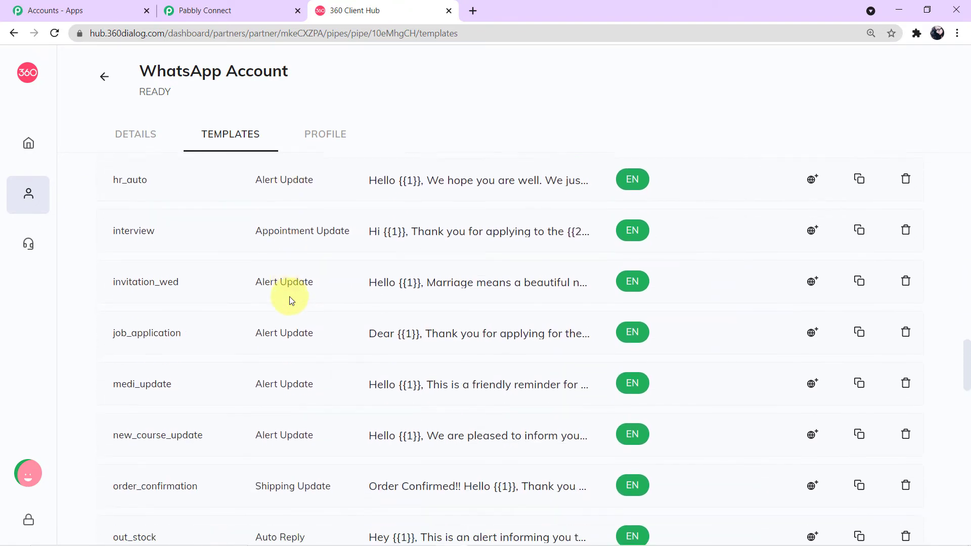
{"action": "scroll", "coordinate": [292, 299], "scroll_direction": "down", "scroll_amount": 10}
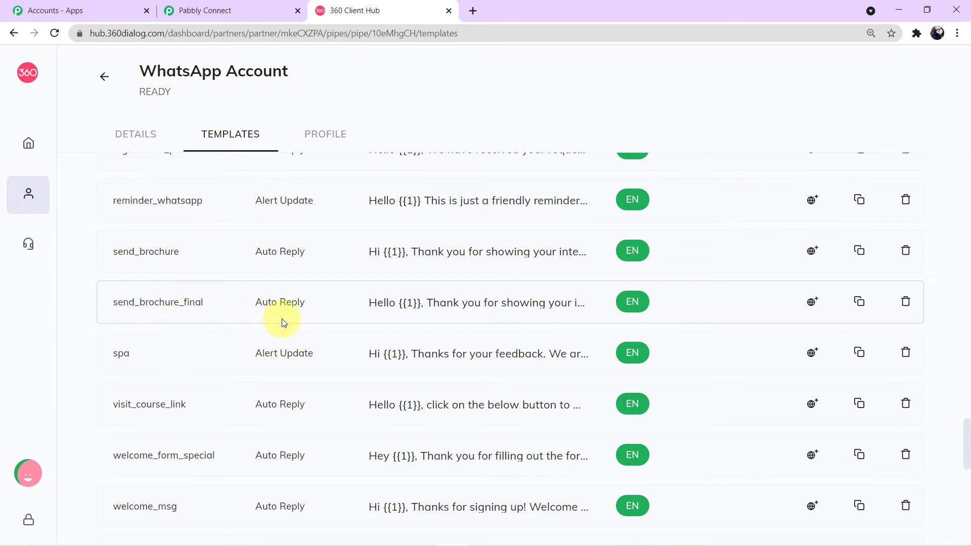
{"action": "left_click", "coordinate": [462, 306]}
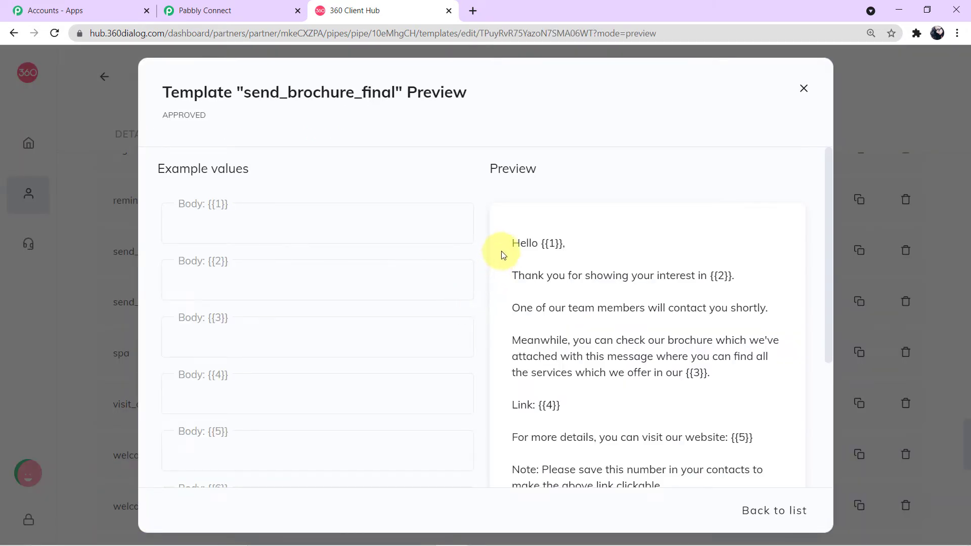
- Examine the send_brochure_final message text and its variable placeholders, especially {{1}} and {{2}}
{"action": "left_click_drag", "start_coordinate": [509, 243], "coordinate": [743, 418]}
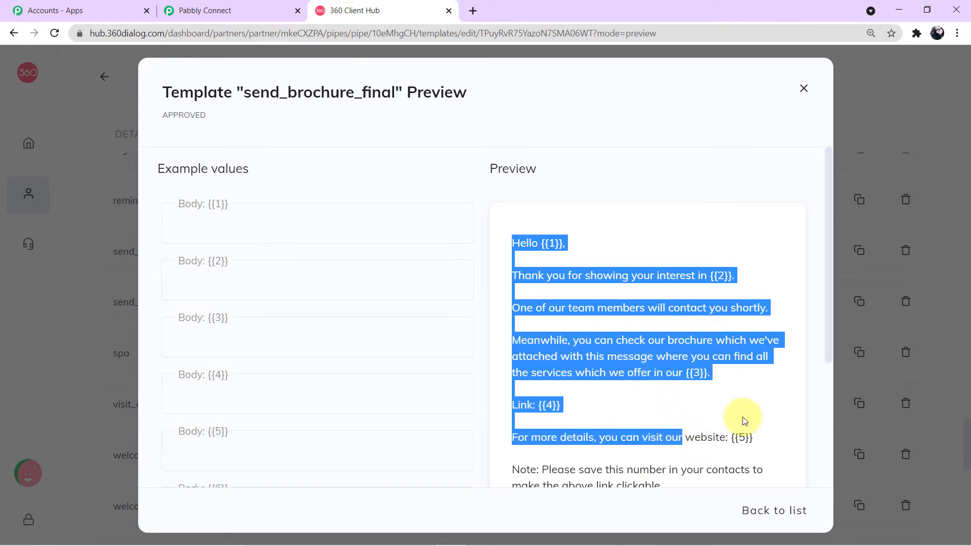
{"action": "left_click", "coordinate": [743, 418]}
{"action": "scroll", "coordinate": [743, 420], "scroll_direction": "down", "scroll_amount": 1}
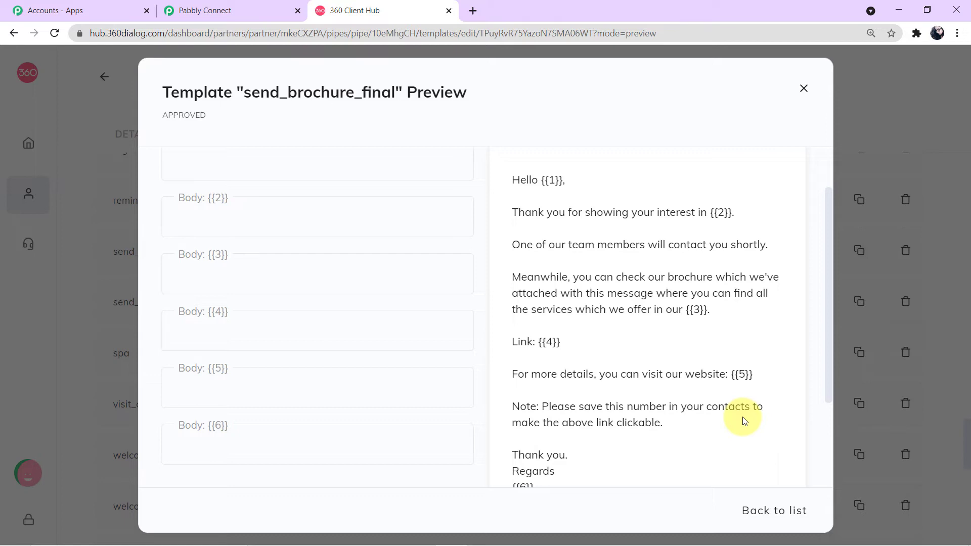
{"action": "scroll", "coordinate": [743, 421], "scroll_direction": "up", "scroll_amount": 2}
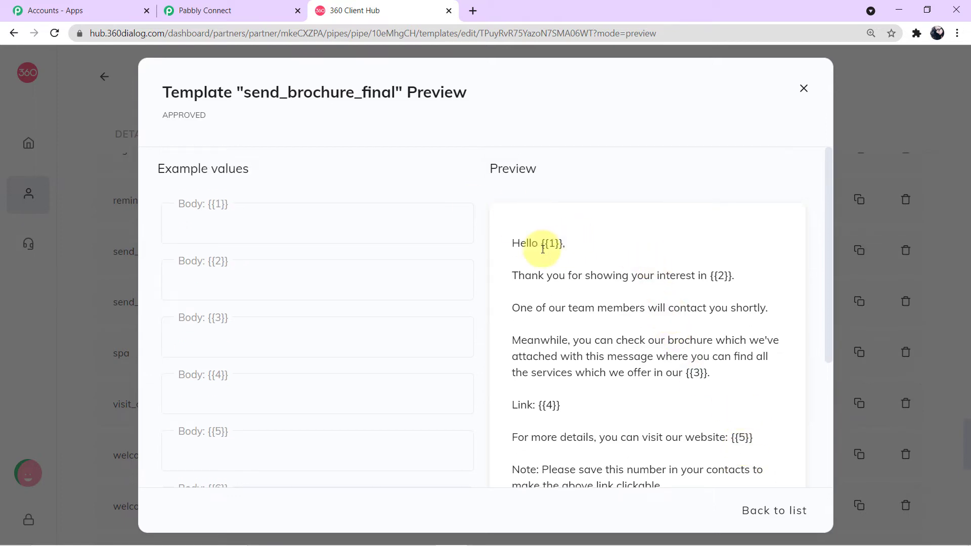
{"action": "left_click_drag", "start_coordinate": [543, 249], "coordinate": [574, 250]}
{"action": "left_click", "coordinate": [713, 279]}
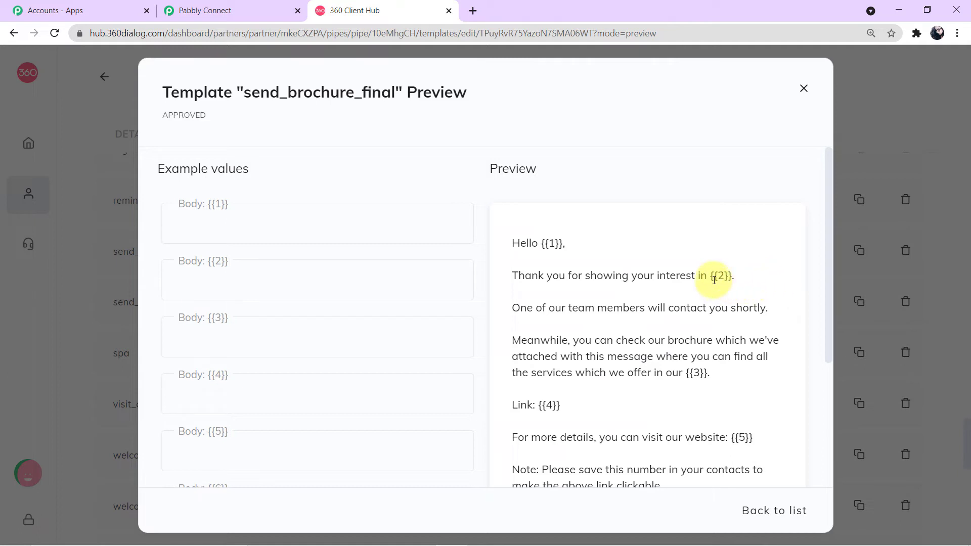
{"action": "left_click_drag", "start_coordinate": [713, 280], "coordinate": [733, 278]}
{"action": "left_click", "coordinate": [768, 283]}
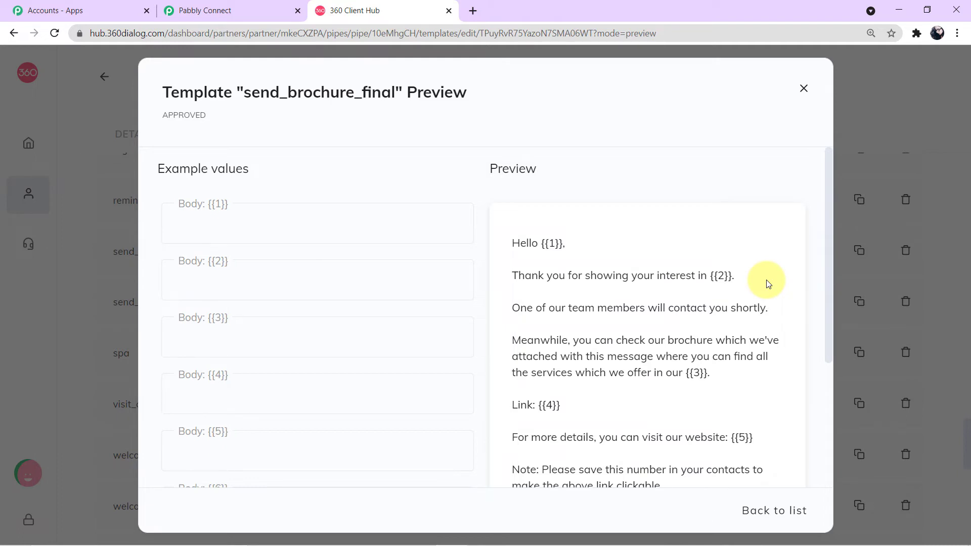
- Enter the lead's full name as the example value for Body {{1}} in the template preview
{"action": "left_click", "coordinate": [261, 222]}
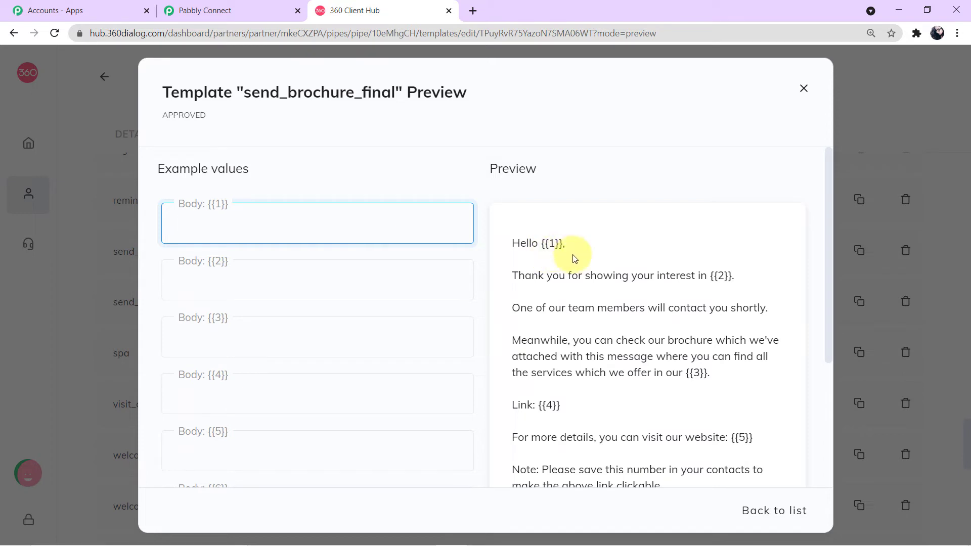
{"action": "type", "text": "Sam Jg"}
{"action": "key", "text": "BackSpace"}
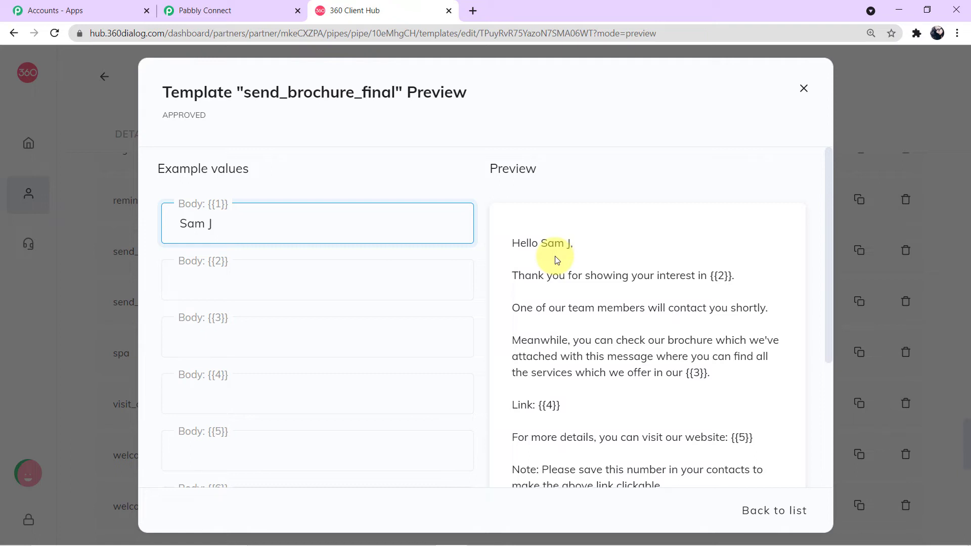
{"action": "type", "text": "hon"}
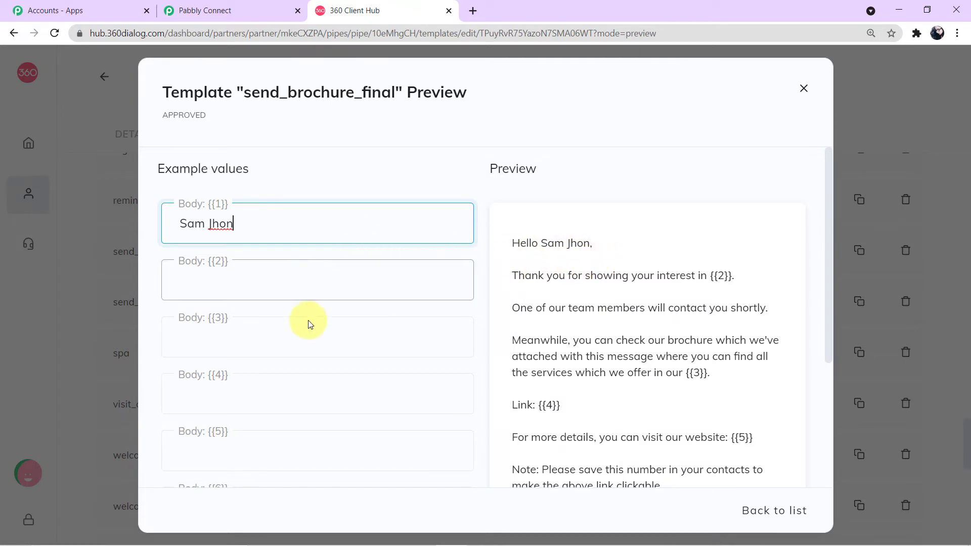
- Review the rest of the send_brochure_final message and its variables, close the preview and return to the start of the template list
{"action": "scroll", "coordinate": [423, 397], "scroll_direction": "down", "scroll_amount": 1}
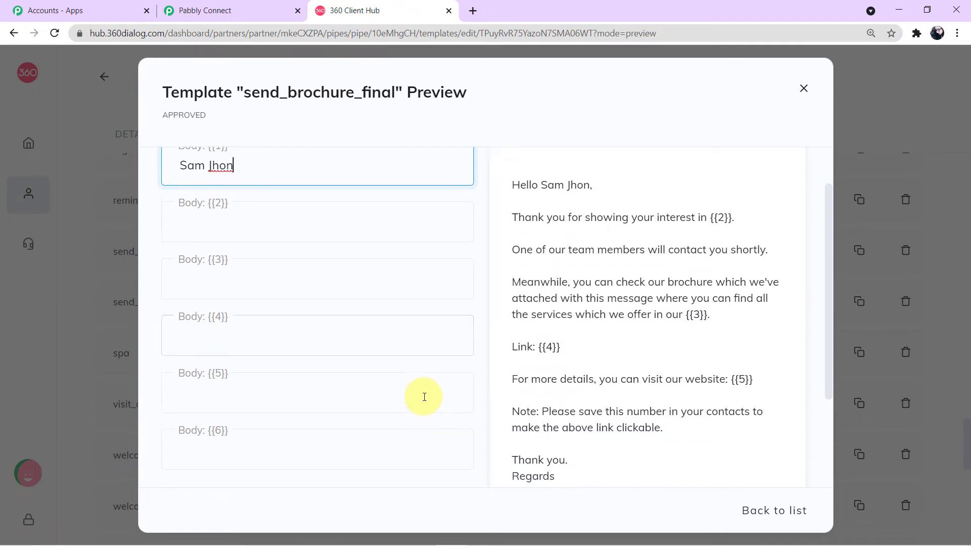
{"action": "scroll", "coordinate": [426, 398], "scroll_direction": "up", "scroll_amount": 1}
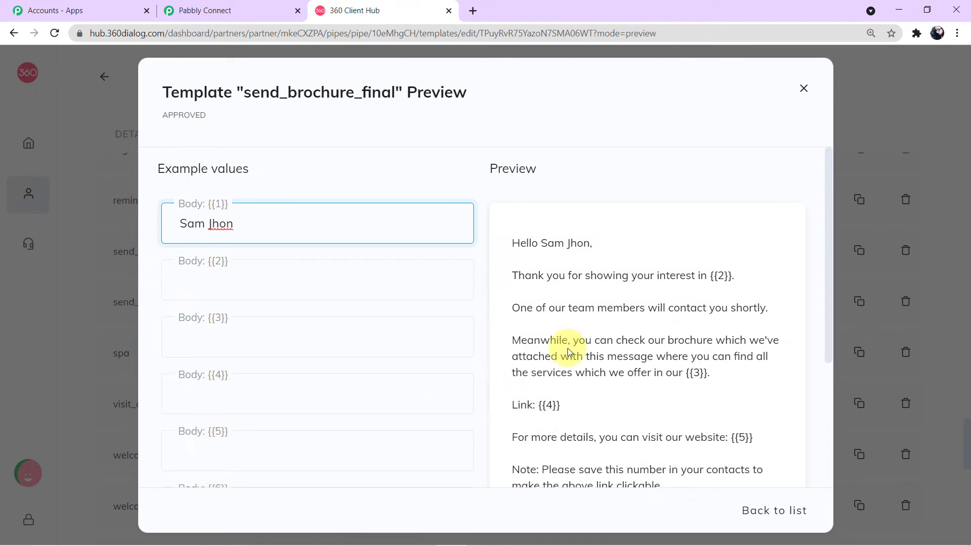
{"action": "scroll", "coordinate": [609, 383], "scroll_direction": "down", "scroll_amount": 1}
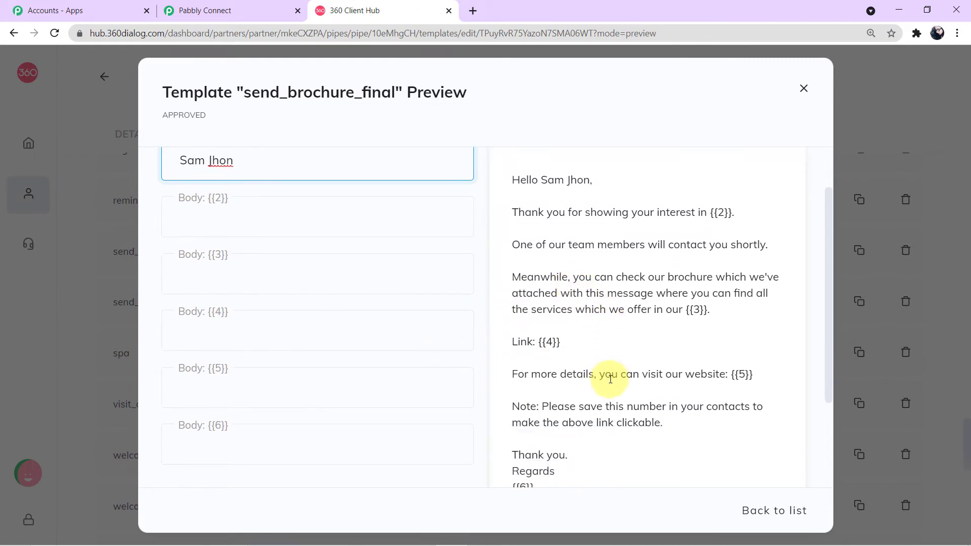
{"action": "scroll", "coordinate": [611, 380], "scroll_direction": "up", "scroll_amount": 1}
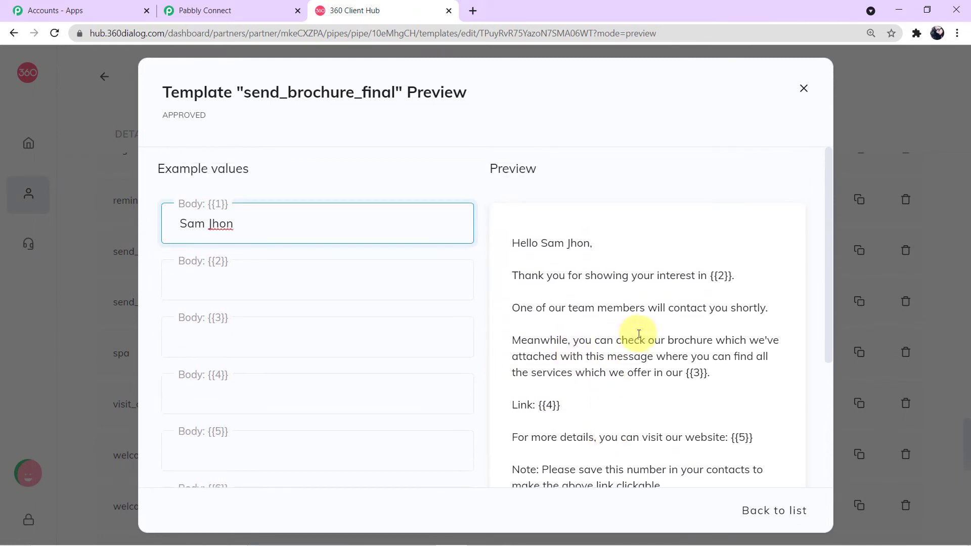
{"action": "left_click", "coordinate": [804, 88]}
{"action": "scroll", "coordinate": [657, 358], "scroll_direction": "up", "scroll_amount": 20}
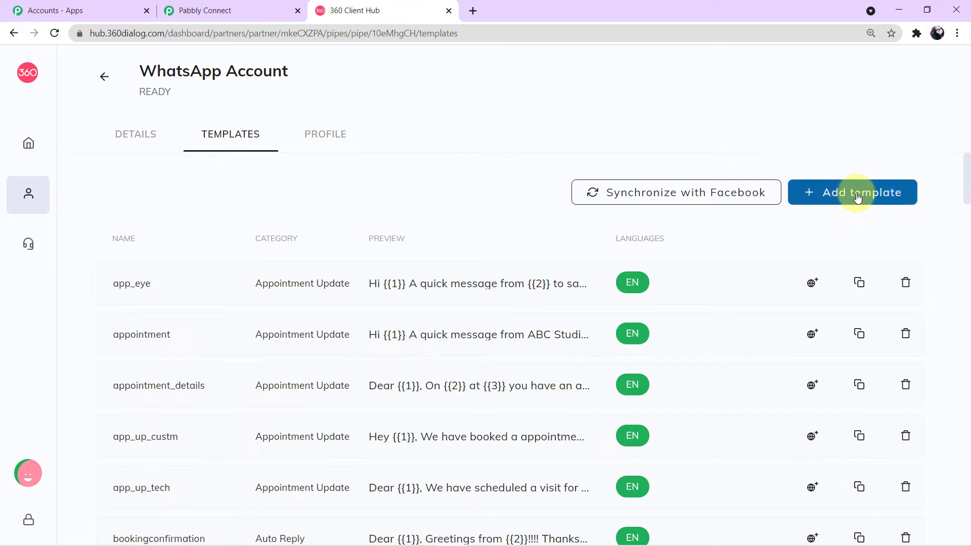
- Open the new template form, inspect its name, language and body fields, close it unsaved and look over the existing templates
{"action": "left_click", "coordinate": [856, 195]}
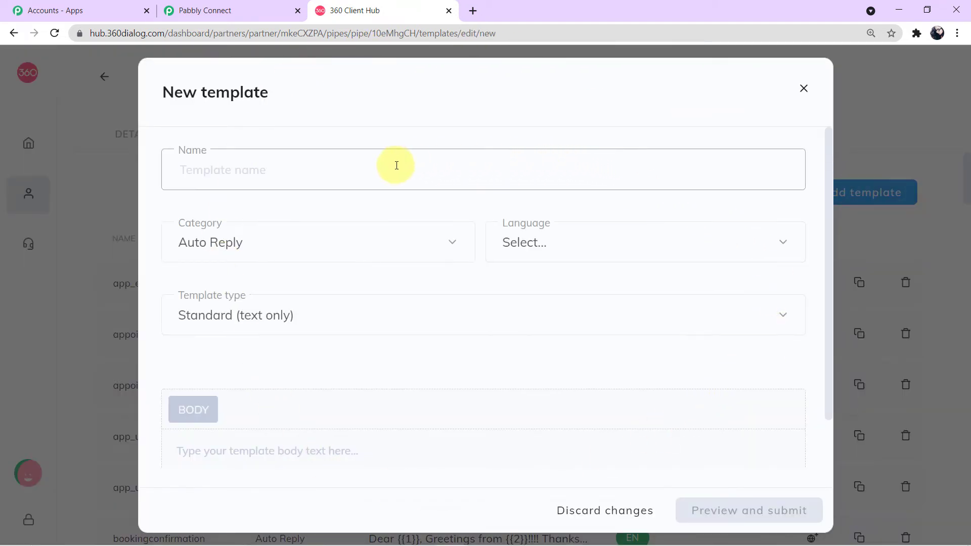
{"action": "left_click", "coordinate": [278, 172]}
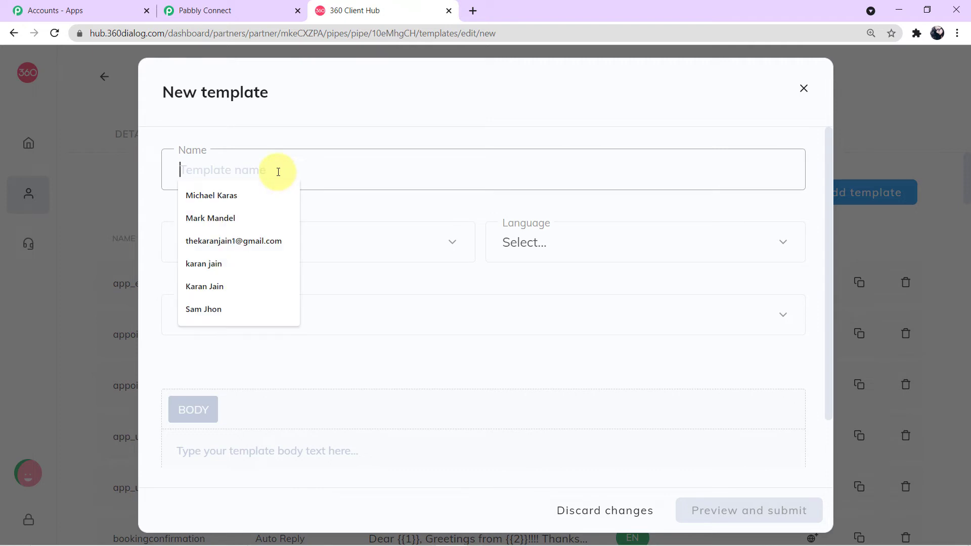
{"action": "left_click", "coordinate": [580, 256]}
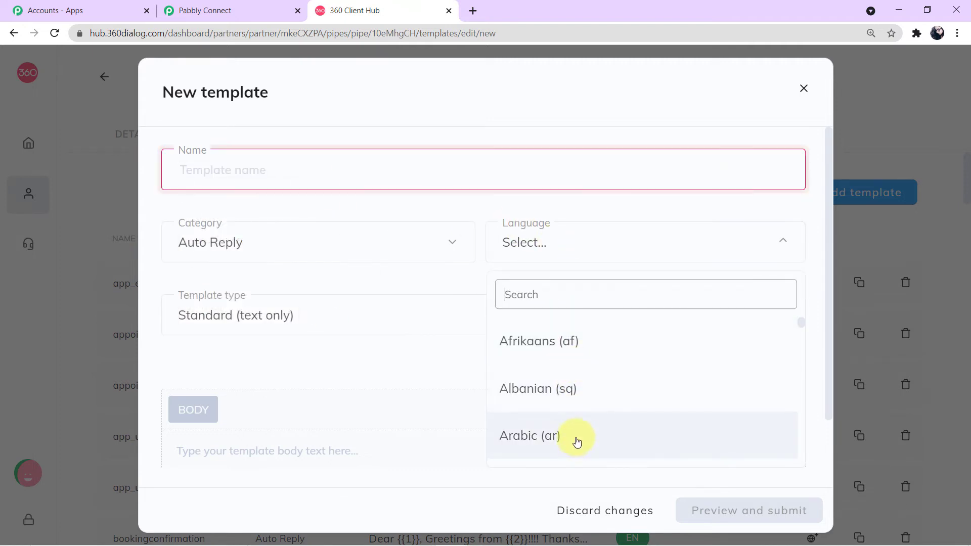
{"action": "left_click", "coordinate": [472, 281]}
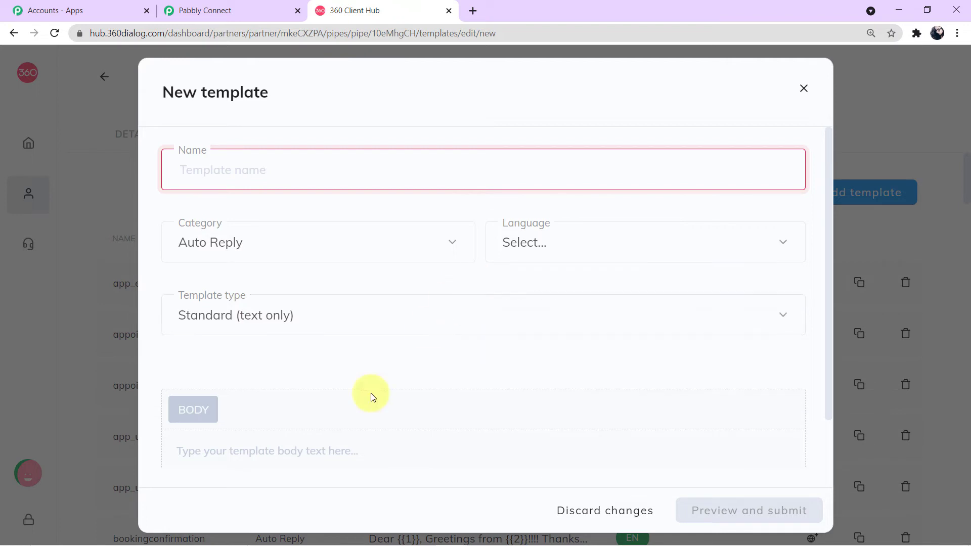
{"action": "left_click", "coordinate": [279, 455]}
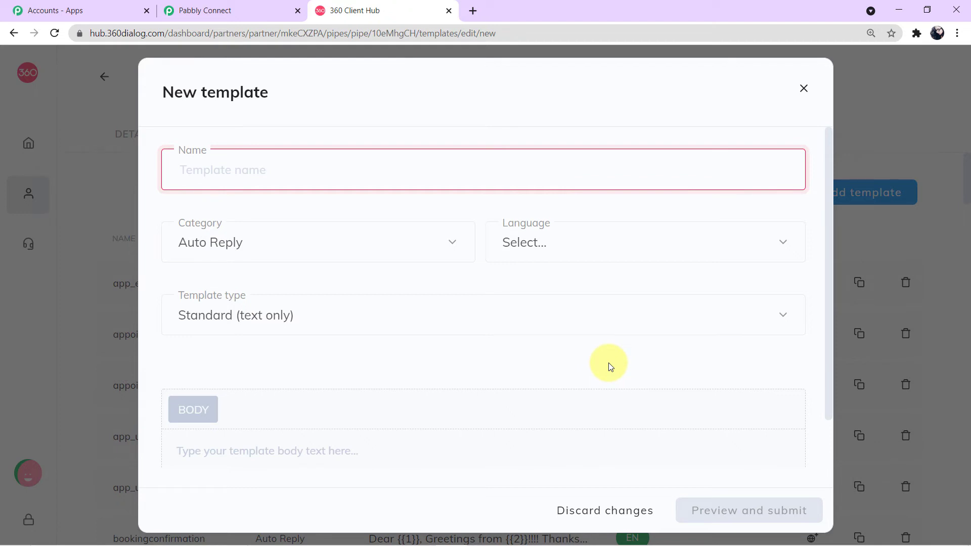
{"action": "left_click", "coordinate": [802, 89]}
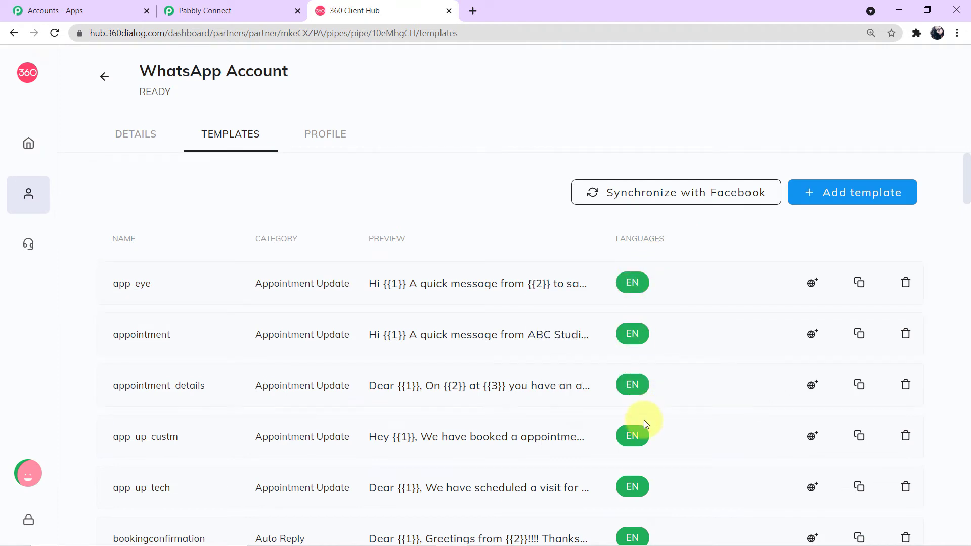
{"action": "scroll", "coordinate": [637, 486], "scroll_direction": "down", "scroll_amount": 1}
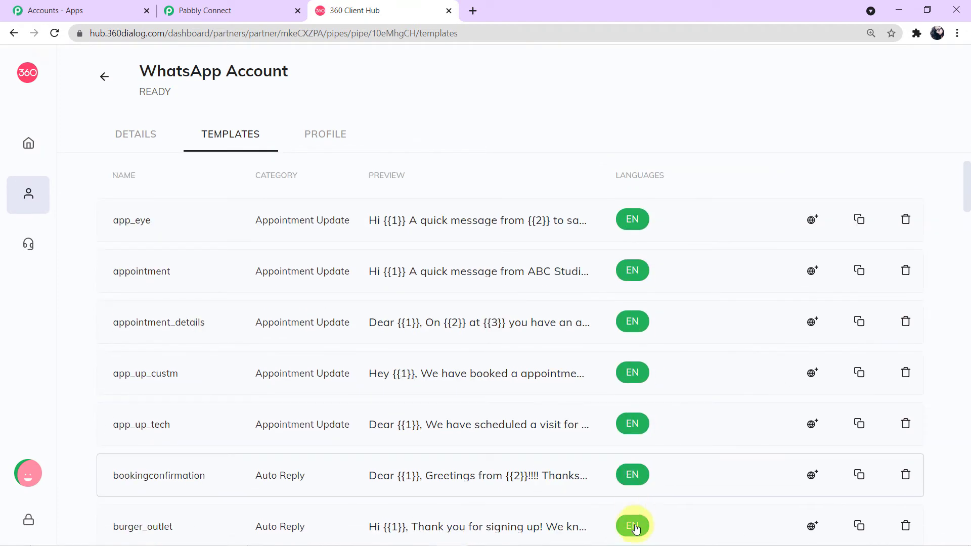
{"action": "scroll", "coordinate": [633, 525], "scroll_direction": "down", "scroll_amount": 1}
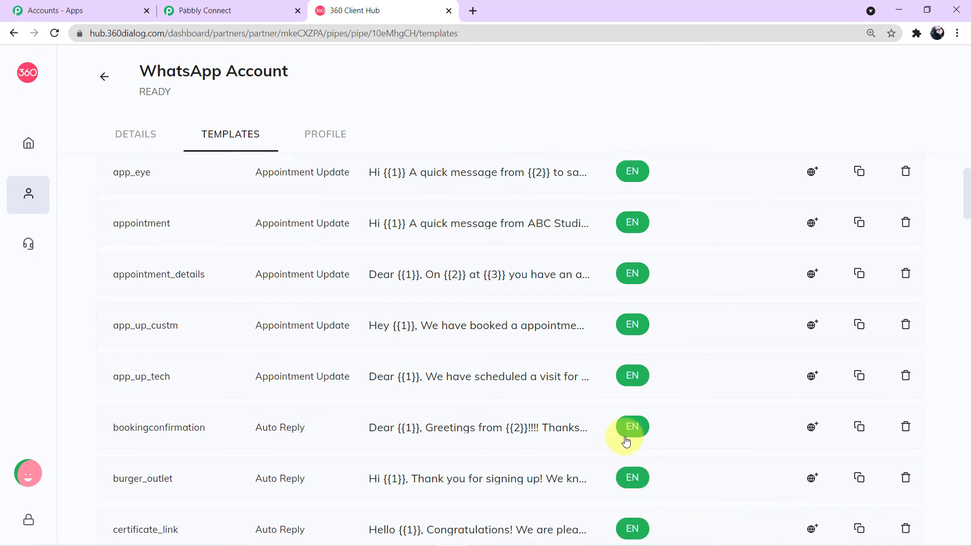
{"action": "scroll", "coordinate": [626, 442], "scroll_direction": "up", "scroll_amount": 2}
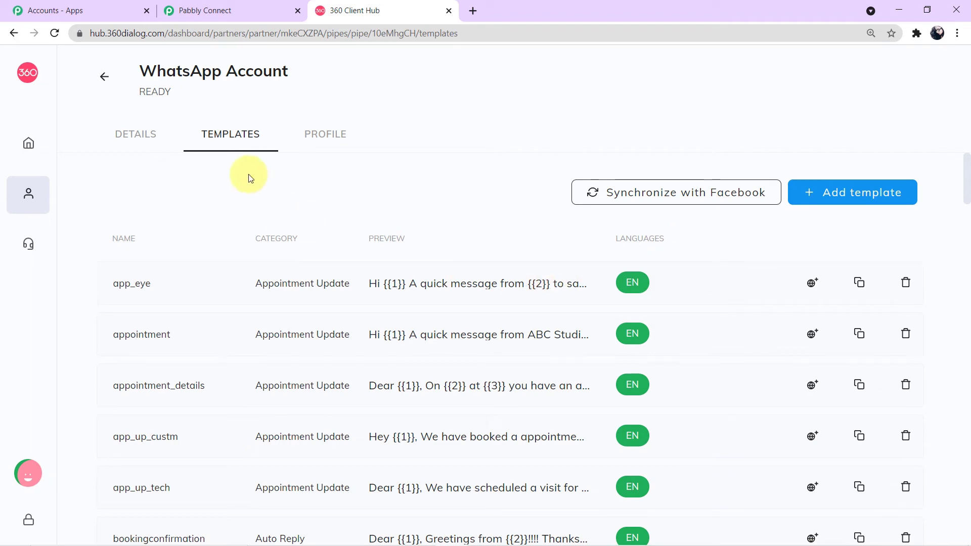
- Switch to Pabbly Connect and select send_brochure_final (en) as the template for the WhatsApp by 360Dialog action
{"action": "left_click", "coordinate": [208, 6]}
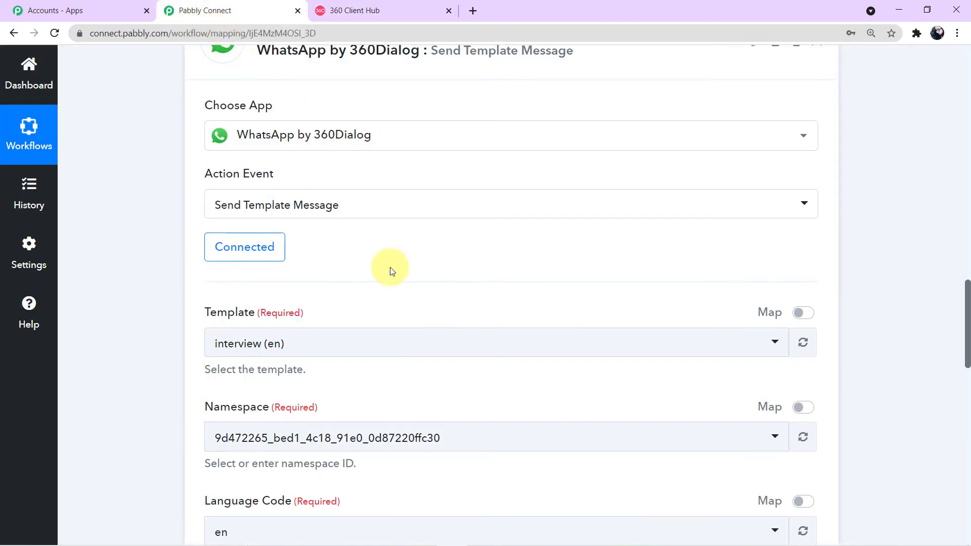
{"action": "left_click", "coordinate": [777, 344]}
{"action": "scroll", "coordinate": [540, 203], "scroll_direction": "down", "scroll_amount": 1}
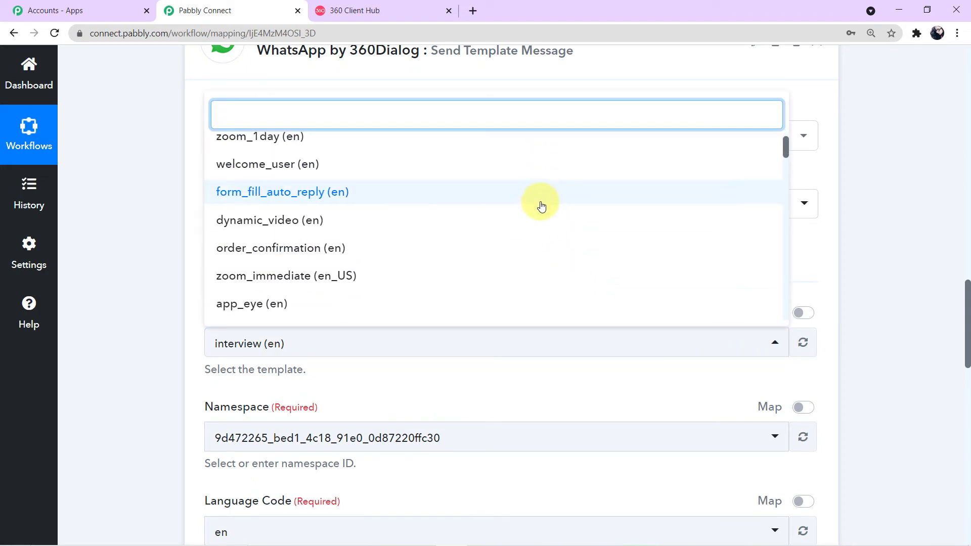
{"action": "scroll", "coordinate": [541, 205], "scroll_direction": "down", "scroll_amount": 8}
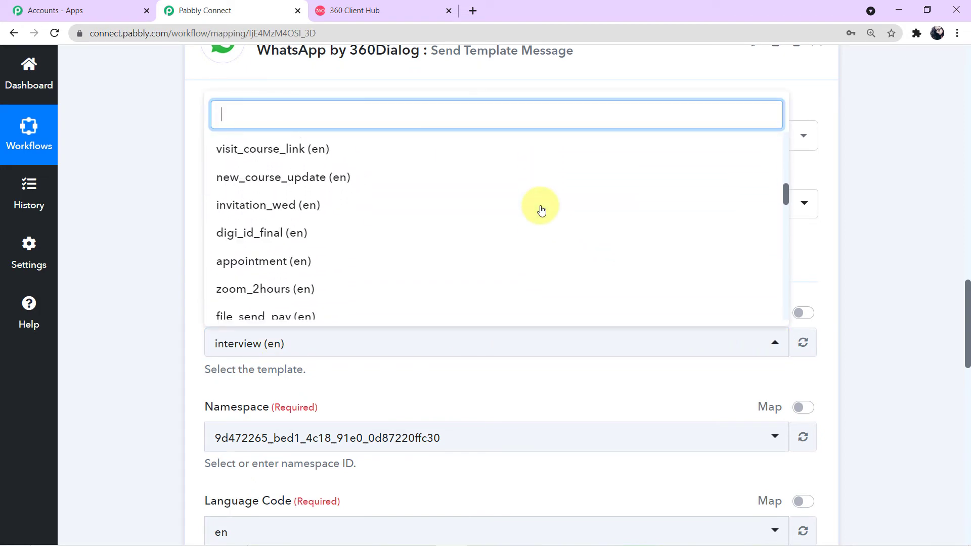
{"action": "scroll", "coordinate": [541, 210], "scroll_direction": "down", "scroll_amount": 12}
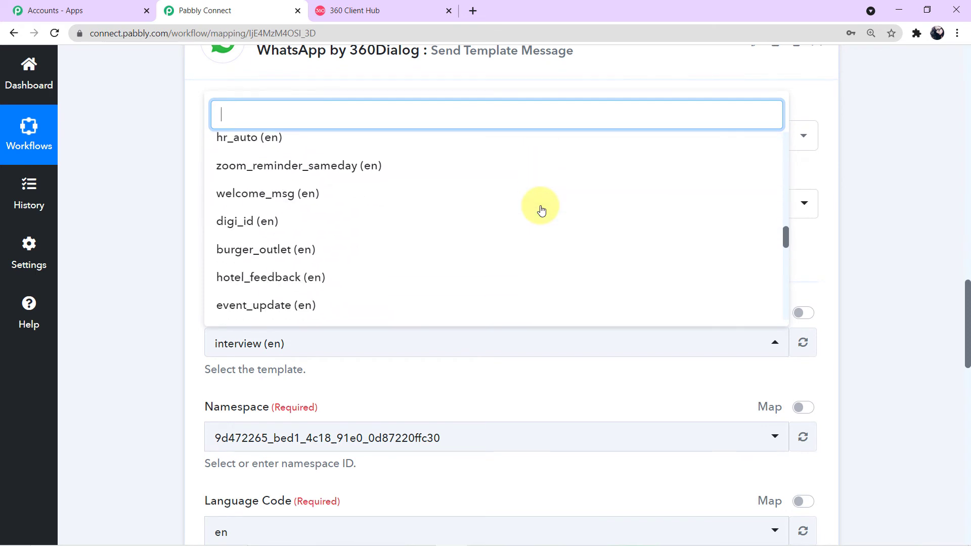
{"action": "scroll", "coordinate": [541, 210], "scroll_direction": "down", "scroll_amount": 6}
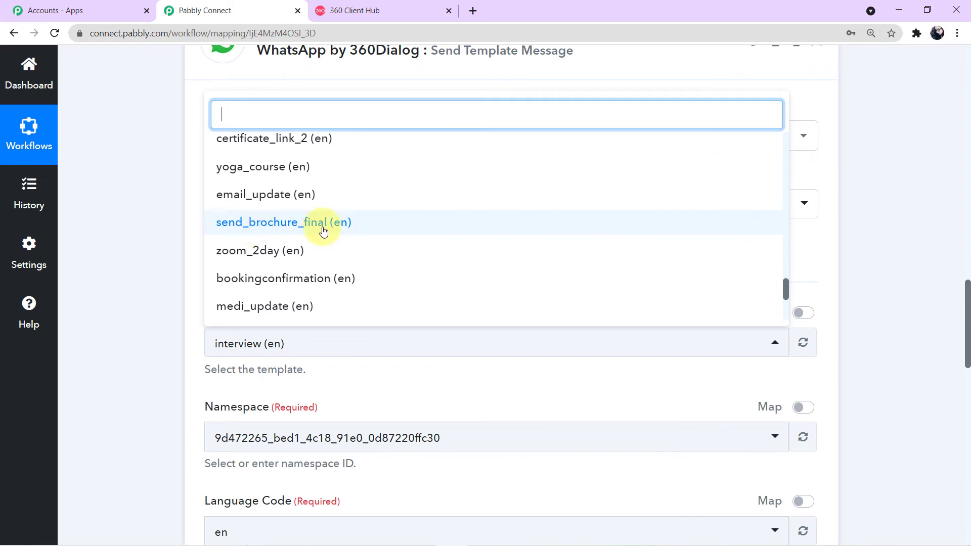
{"action": "left_click", "coordinate": [267, 227]}
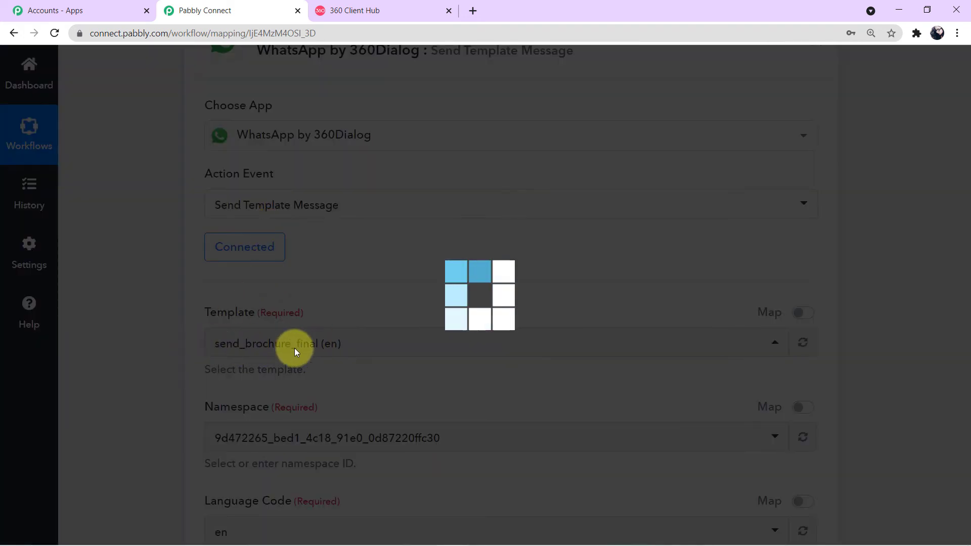
- Check the action's namespace and language code against the template languages in the 360dialog Client Hub, returning to Pabbly Connect
{"action": "scroll", "coordinate": [295, 348], "scroll_direction": "down", "scroll_amount": 3}
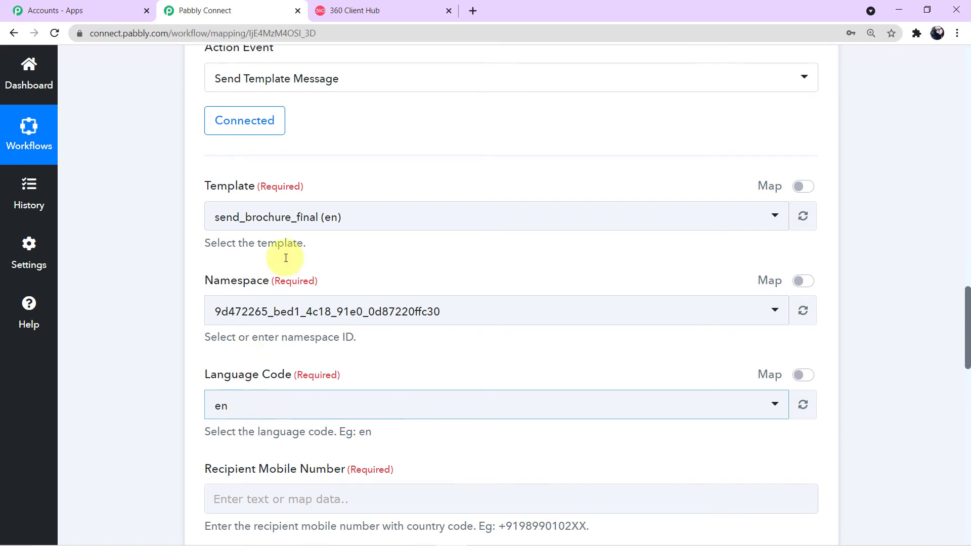
{"action": "left_click", "coordinate": [357, 9]}
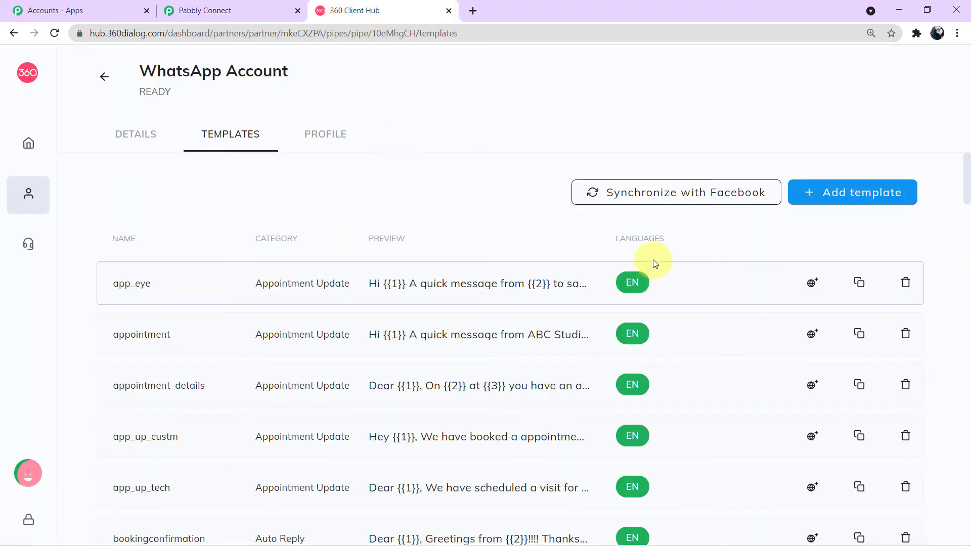
{"action": "mouse_move", "coordinate": [640, 292]}
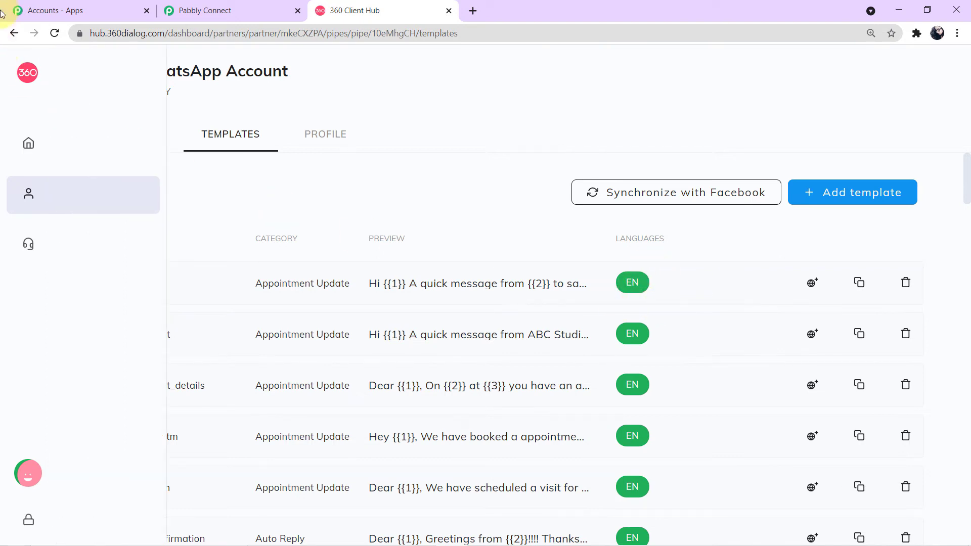
{"action": "left_click", "coordinate": [197, 10]}
{"action": "scroll", "coordinate": [342, 323], "scroll_direction": "down", "scroll_amount": 1}
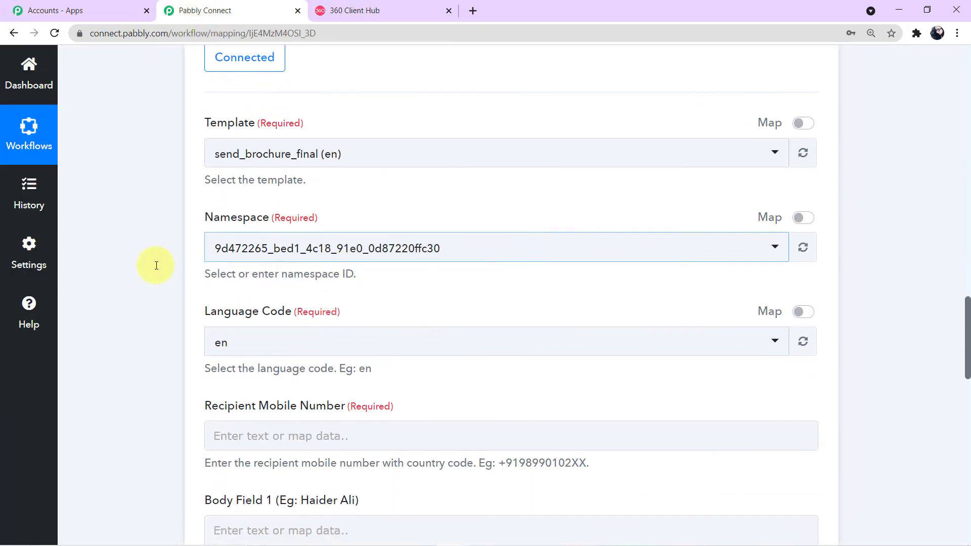
{"action": "scroll", "coordinate": [335, 299], "scroll_direction": "down", "scroll_amount": 2}
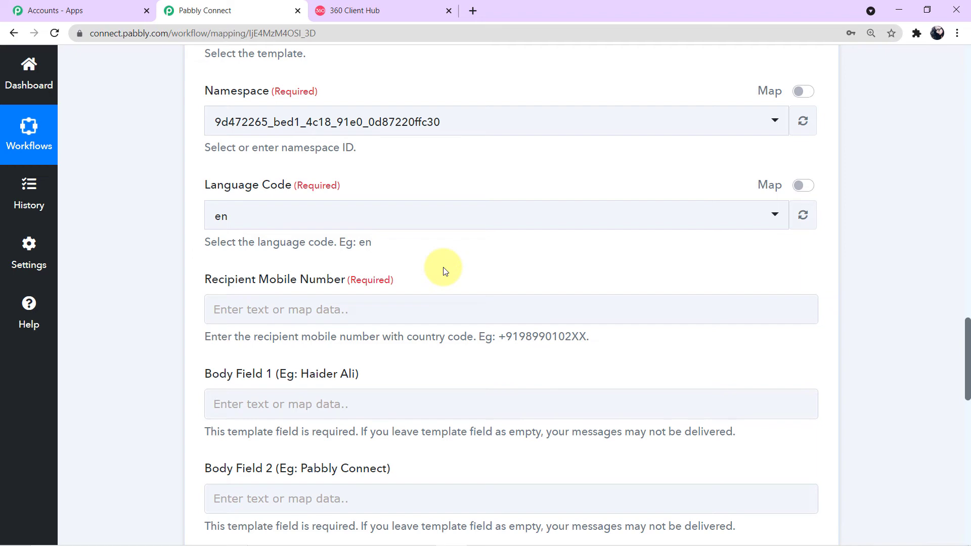
- Open data mapping for Recipient Mobile Number and expand the Facebook Lead Ads: New Lead fields down to Res2 Phone Number
{"action": "left_click", "coordinate": [274, 314]}
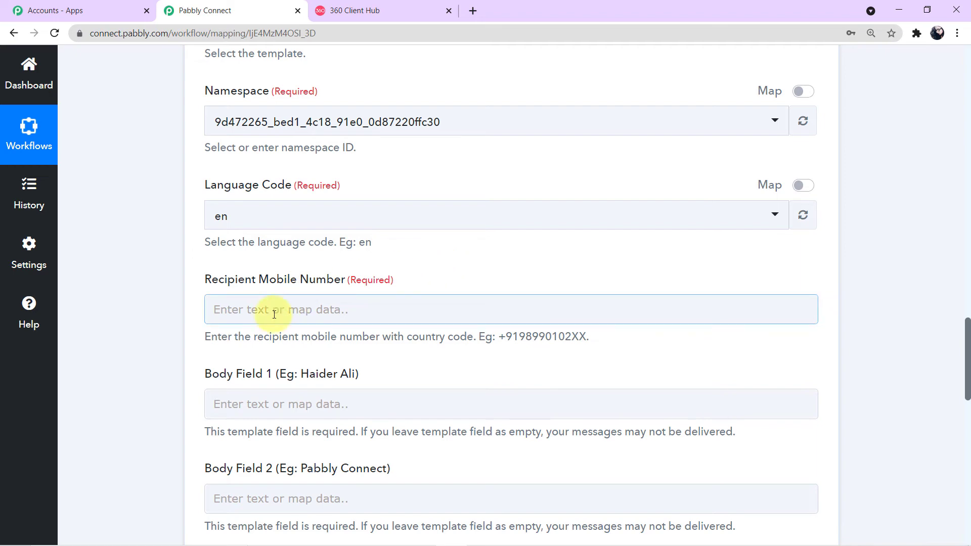
{"action": "left_click", "coordinate": [275, 314]}
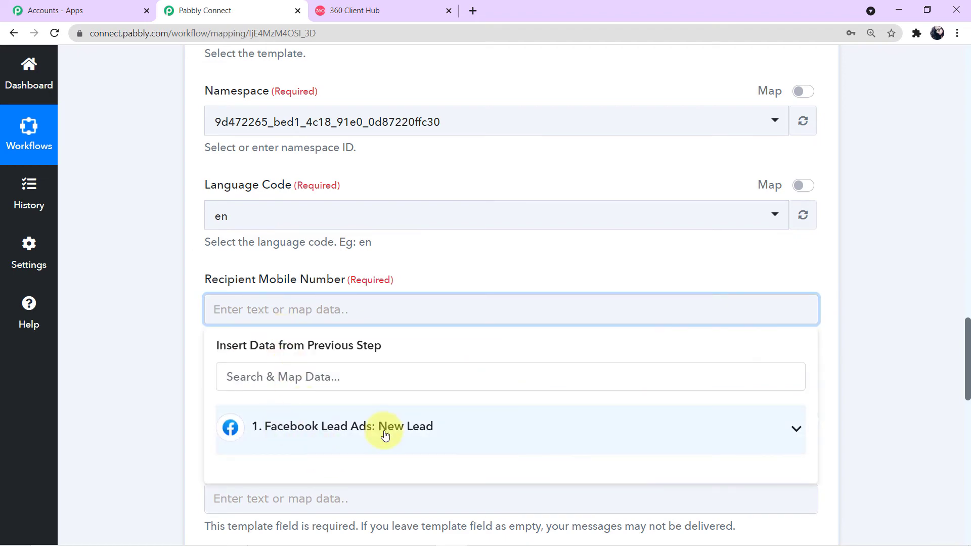
{"action": "left_click", "coordinate": [558, 438]}
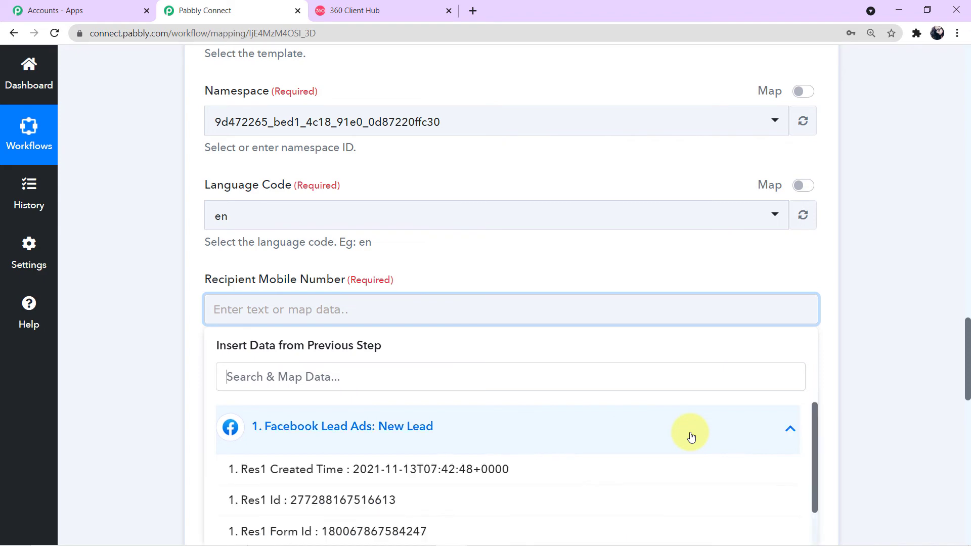
{"action": "scroll", "coordinate": [488, 419], "scroll_direction": "down", "scroll_amount": 3}
{"action": "scroll", "coordinate": [468, 485], "scroll_direction": "down", "scroll_amount": 2}
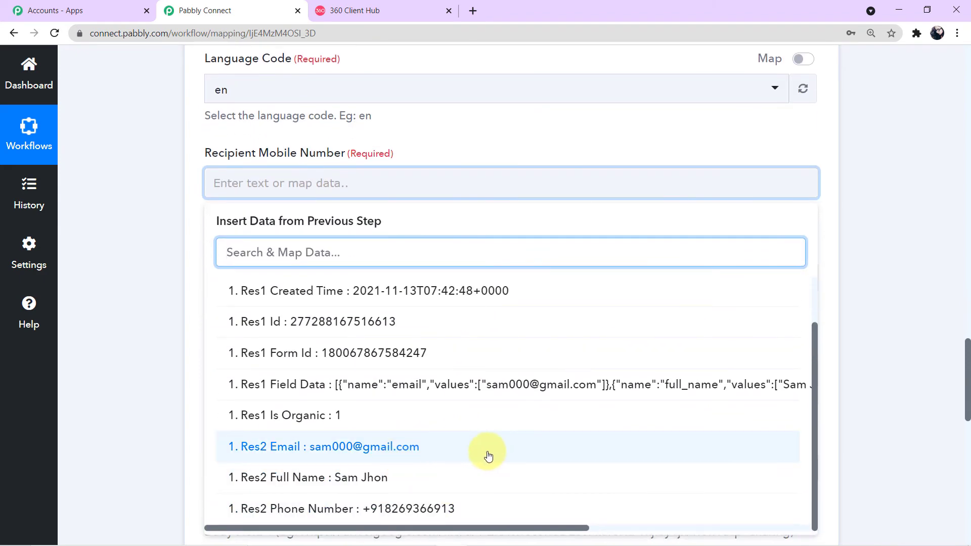
- Compare the mappable Facebook Lead Ads fields with the values in the trigger's received response, including the lead's email
{"action": "scroll", "coordinate": [929, 420], "scroll_direction": "up", "scroll_amount": 6}
{"action": "scroll", "coordinate": [929, 420], "scroll_direction": "up", "scroll_amount": 12}
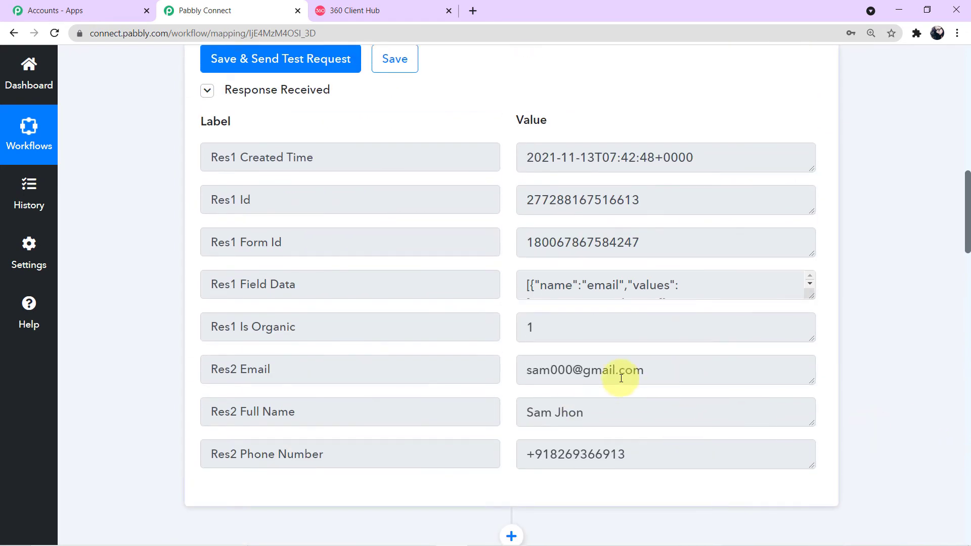
{"action": "scroll", "coordinate": [784, 427], "scroll_direction": "down", "scroll_amount": 3}
{"action": "scroll", "coordinate": [784, 427], "scroll_direction": "down", "scroll_amount": 9}
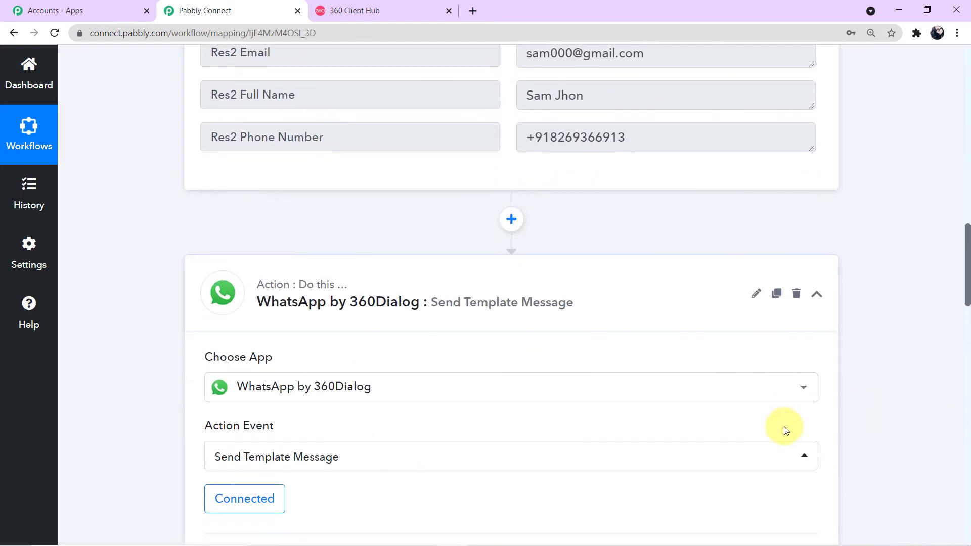
{"action": "scroll", "coordinate": [784, 427], "scroll_direction": "down", "scroll_amount": 4}
{"action": "left_click", "coordinate": [784, 426]}
{"action": "scroll", "coordinate": [783, 426], "scroll_direction": "down", "scroll_amount": 2}
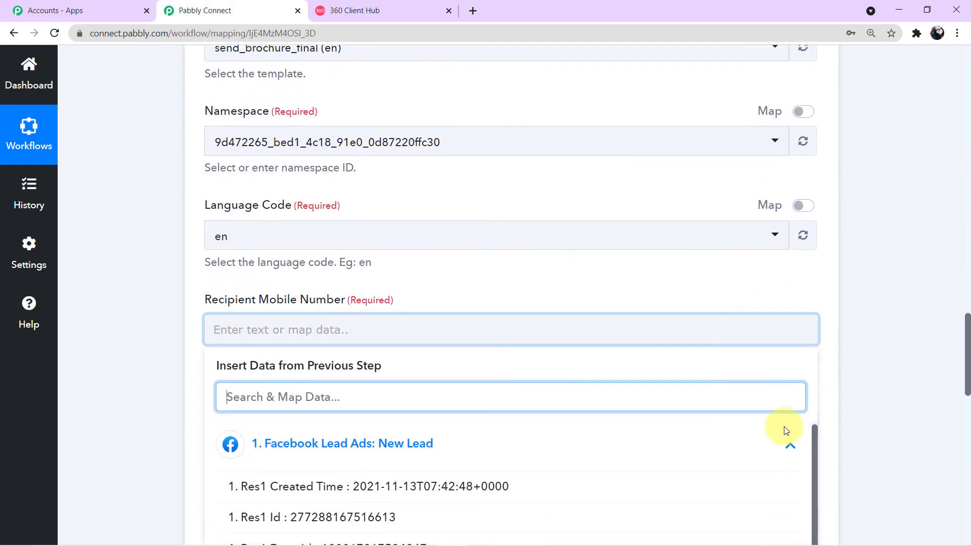
{"action": "scroll", "coordinate": [784, 426], "scroll_direction": "down", "scroll_amount": 1}
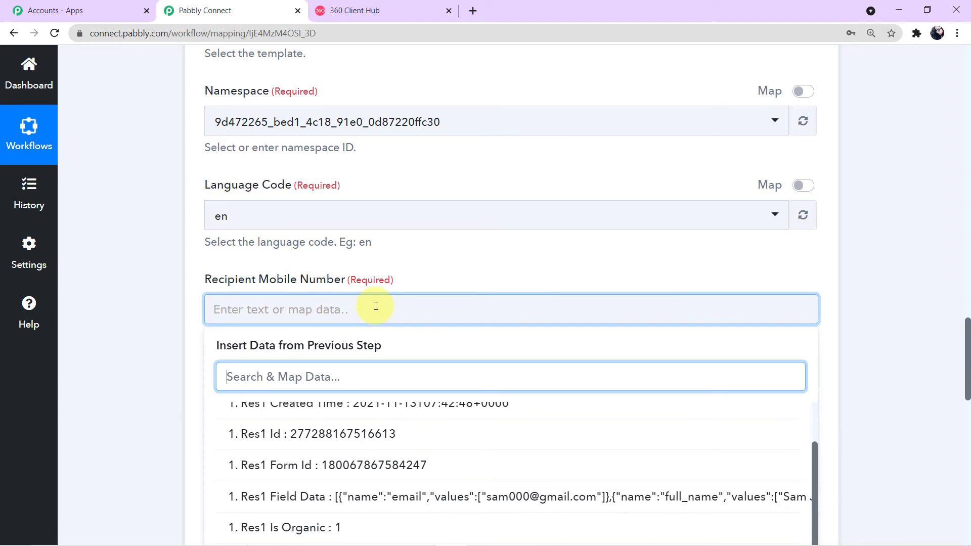
{"action": "scroll", "coordinate": [376, 306], "scroll_direction": "up", "scroll_amount": 14}
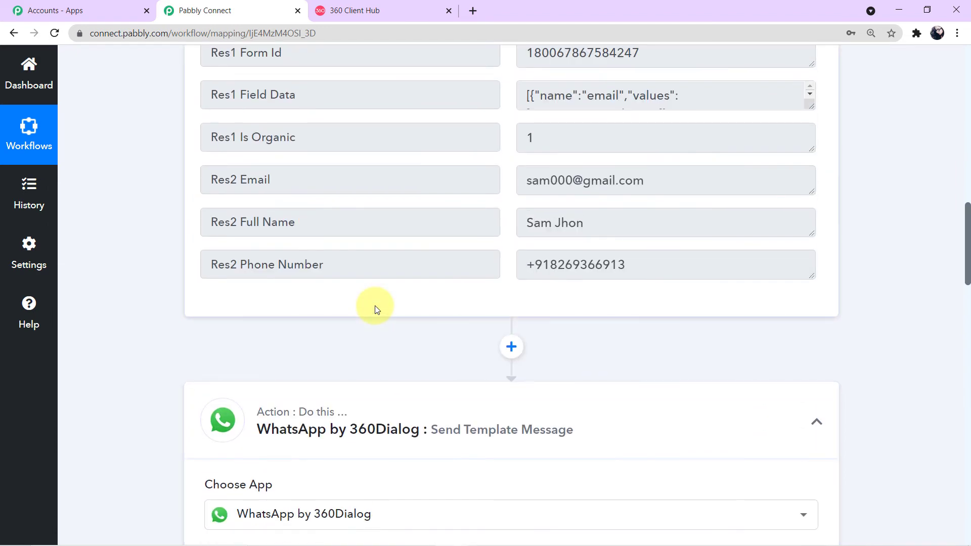
{"action": "left_click_drag", "start_coordinate": [678, 184], "coordinate": [485, 180]}
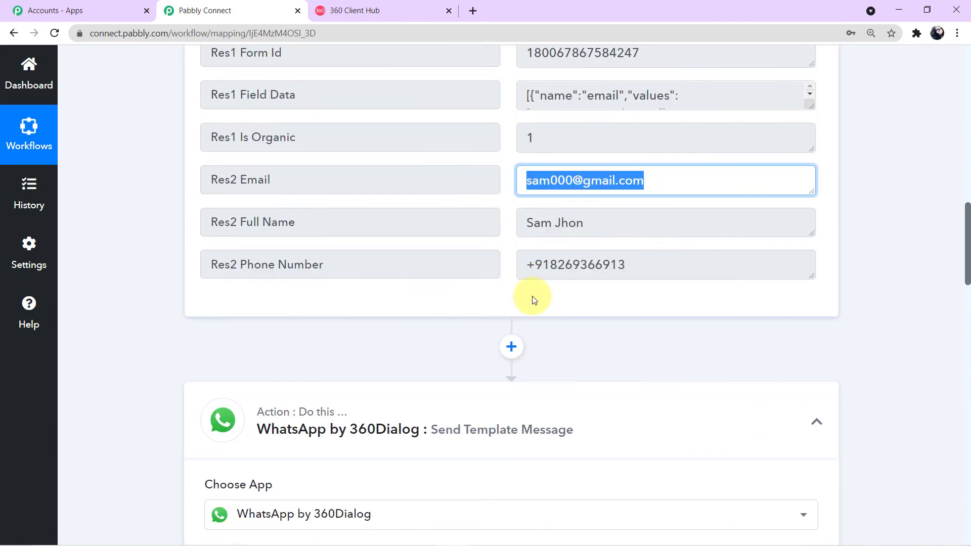
- Map Recipient Mobile Number to Res2 Phone Number from the Facebook Lead Ads: New Lead data
{"action": "scroll", "coordinate": [534, 301], "scroll_direction": "down", "scroll_amount": 14}
{"action": "left_click", "coordinate": [302, 315]}
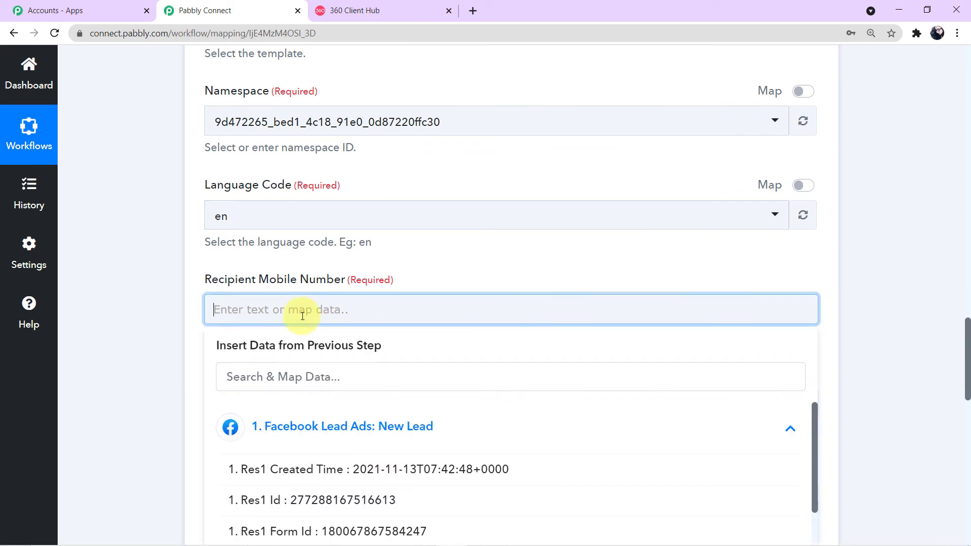
{"action": "scroll", "coordinate": [324, 354], "scroll_direction": "down", "scroll_amount": 6}
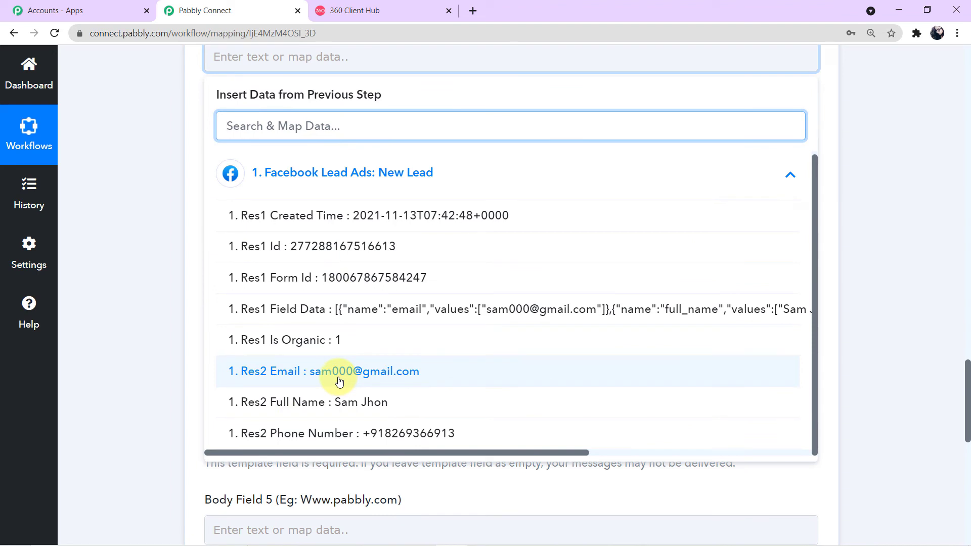
{"action": "left_click", "coordinate": [346, 434]}
{"action": "left_click", "coordinate": [134, 305]}
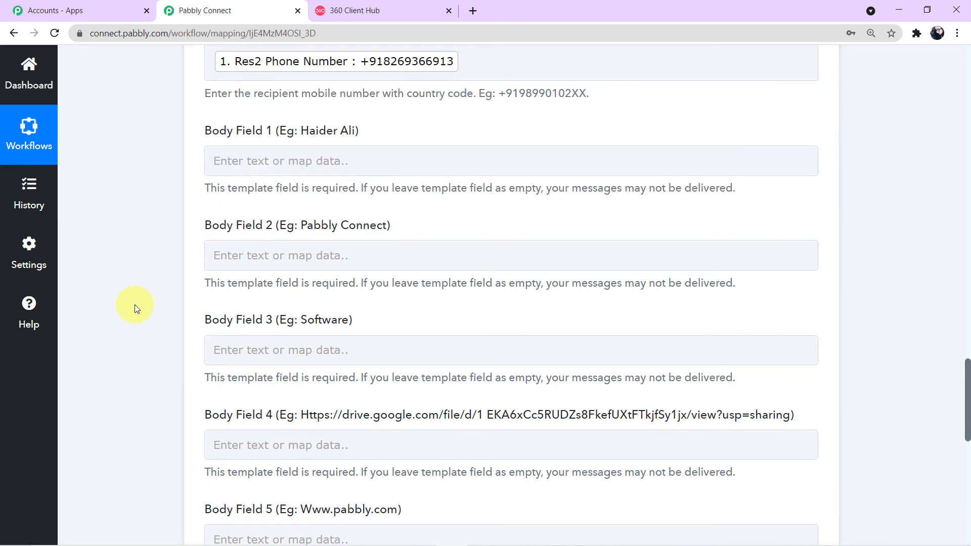
- Map Body Field 1 to Res2 Full Name from the Facebook Lead Ads: New Lead data
{"action": "scroll", "coordinate": [135, 304], "scroll_direction": "up", "scroll_amount": 3}
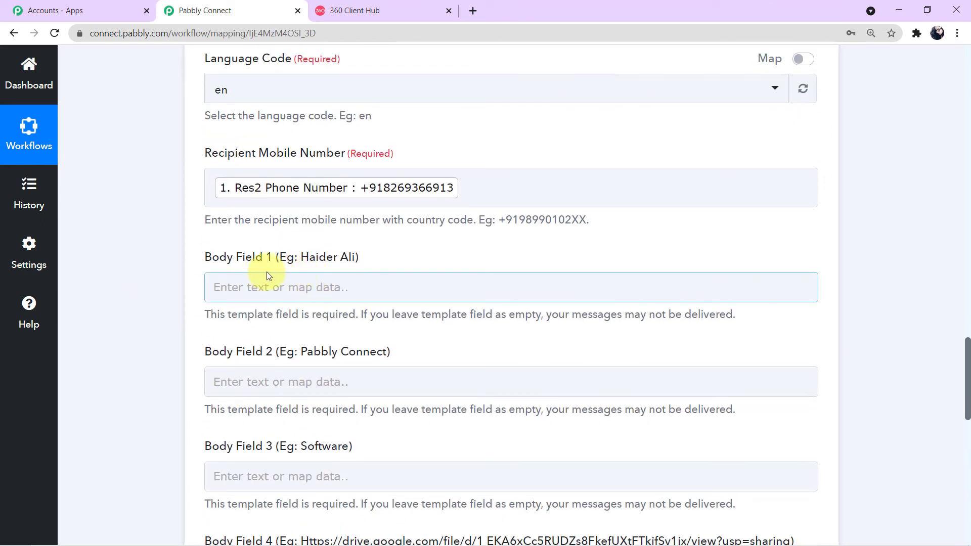
{"action": "left_click", "coordinate": [331, 274]}
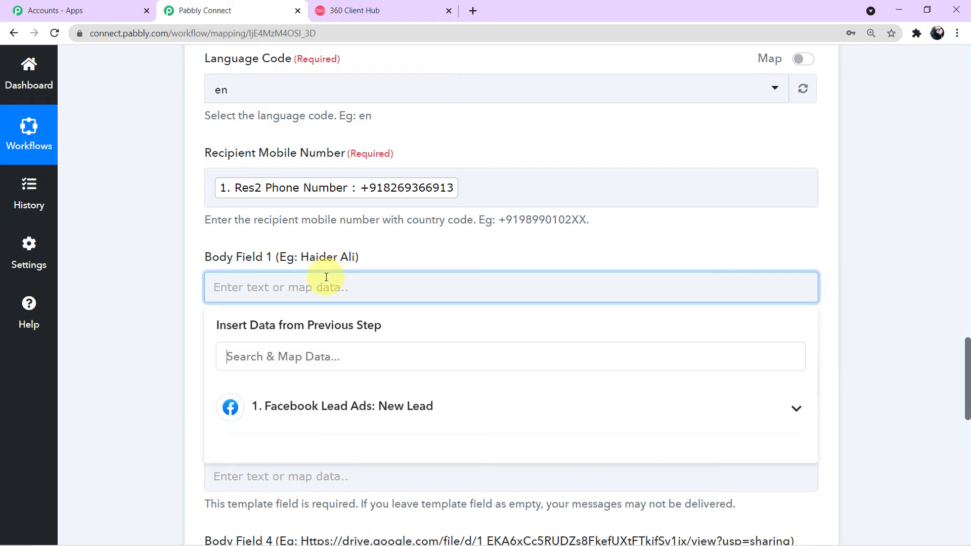
{"action": "left_click", "coordinate": [330, 421]}
{"action": "scroll", "coordinate": [333, 420], "scroll_direction": "down", "scroll_amount": 5}
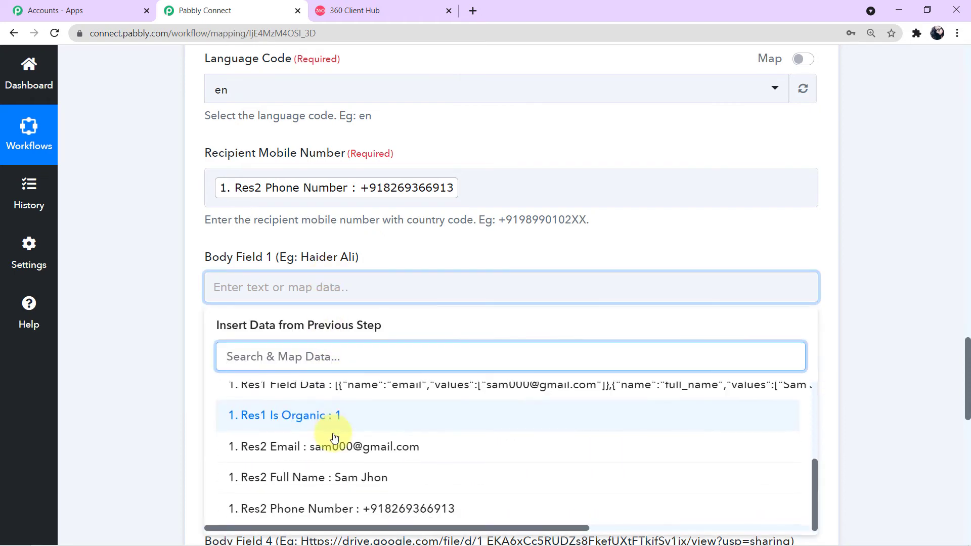
{"action": "left_click", "coordinate": [346, 490]}
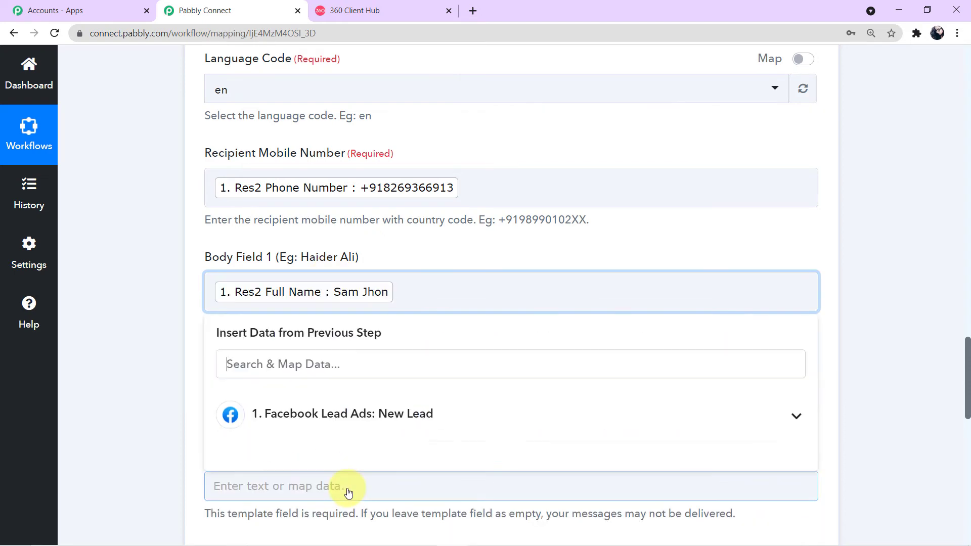
{"action": "left_click", "coordinate": [183, 371]}
- Enter "Spic" as the fixed business name in Body Field 2
{"action": "scroll", "coordinate": [183, 368], "scroll_direction": "down", "scroll_amount": 1}
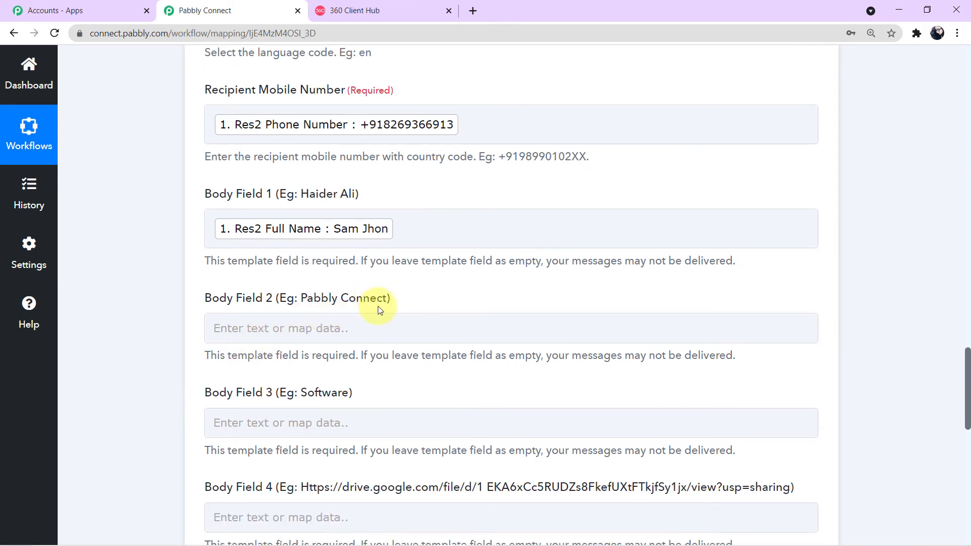
{"action": "left_click", "coordinate": [258, 330]}
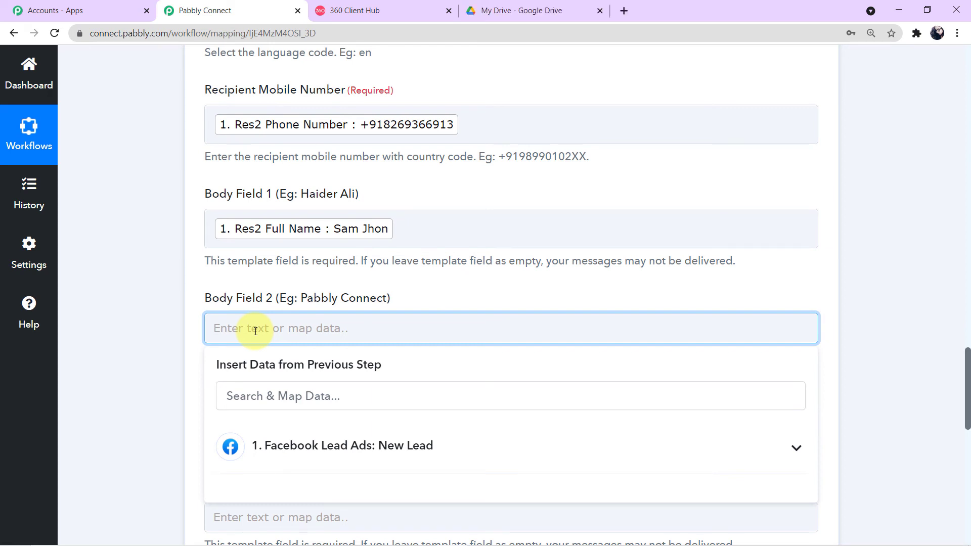
{"action": "type", "text": "Spic"}
{"action": "left_click", "coordinate": [100, 346]}
- Enter "Embroidery & Stiching Boutique" as the fixed text in Body Field 3
{"action": "scroll", "coordinate": [153, 351], "scroll_direction": "down", "scroll_amount": 3}
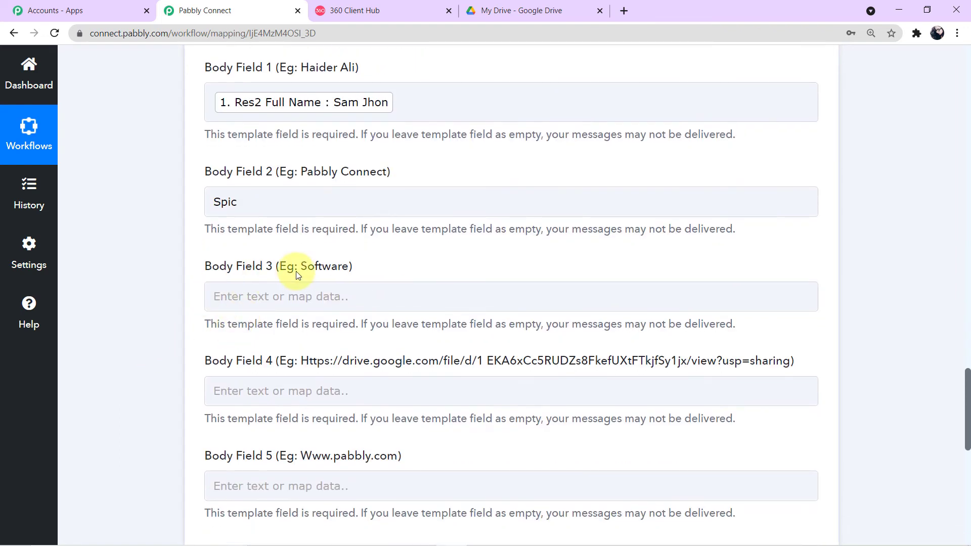
{"action": "left_click", "coordinate": [323, 299]}
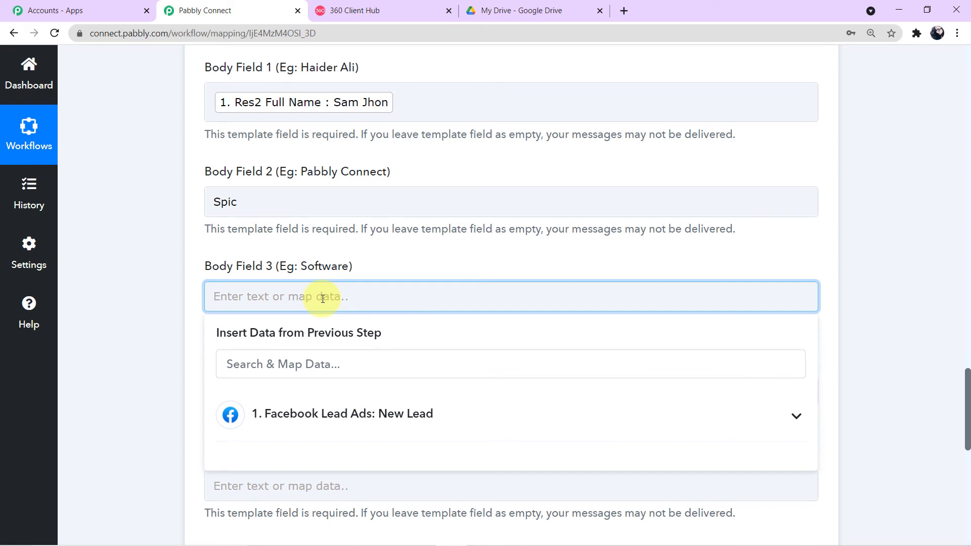
{"action": "type", "text": "d"}
{"action": "key", "text": "BackSpace"}
{"action": "type", "text": "em"}
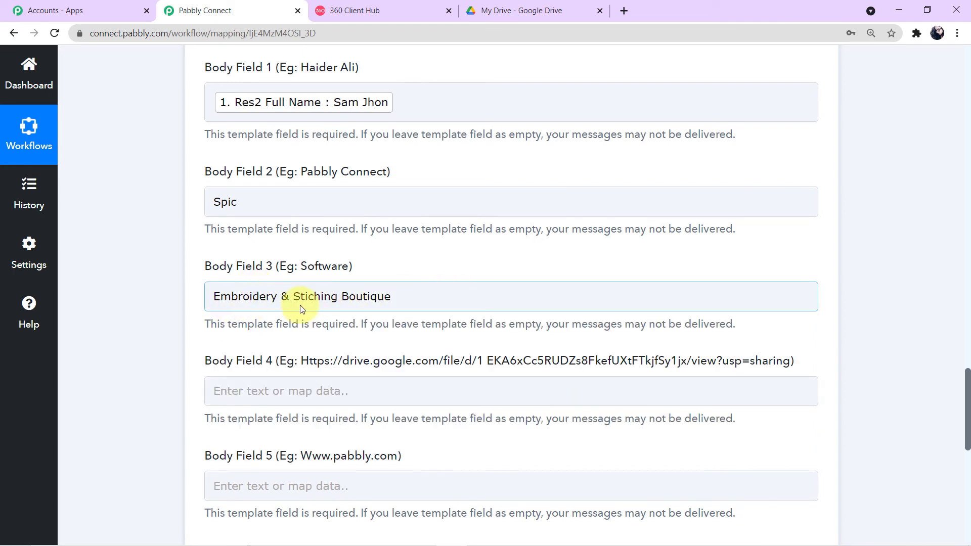
- Copy the word "Boutique" from Body Field 3 and append it to Body Field 2, making it "Spic Boutique"
{"action": "left_click", "coordinate": [404, 300]}
{"action": "left_click_drag", "start_coordinate": [404, 299], "coordinate": [346, 304]}
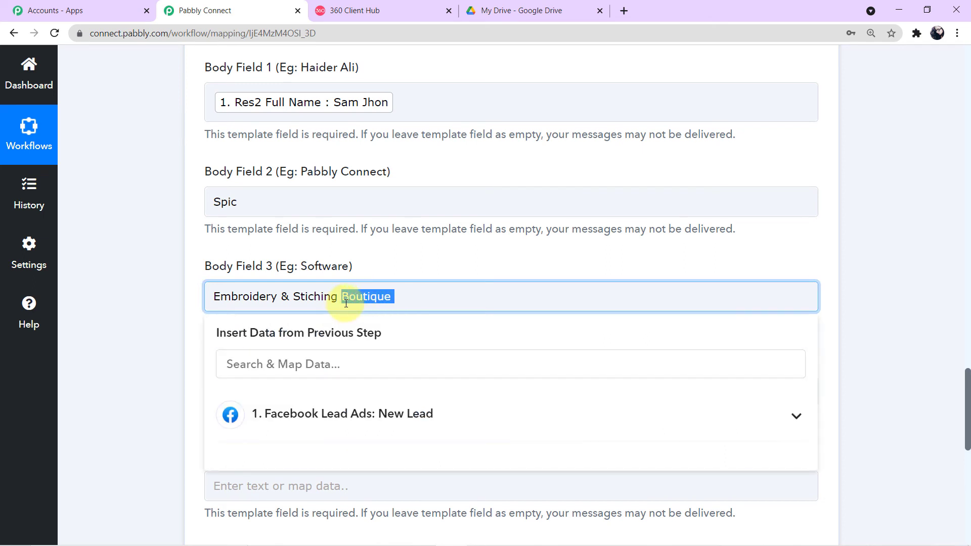
{"action": "key", "text": "ctrl+c"}
{"action": "left_click", "coordinate": [260, 198]}
{"action": "key", "text": "ctrl+v"}
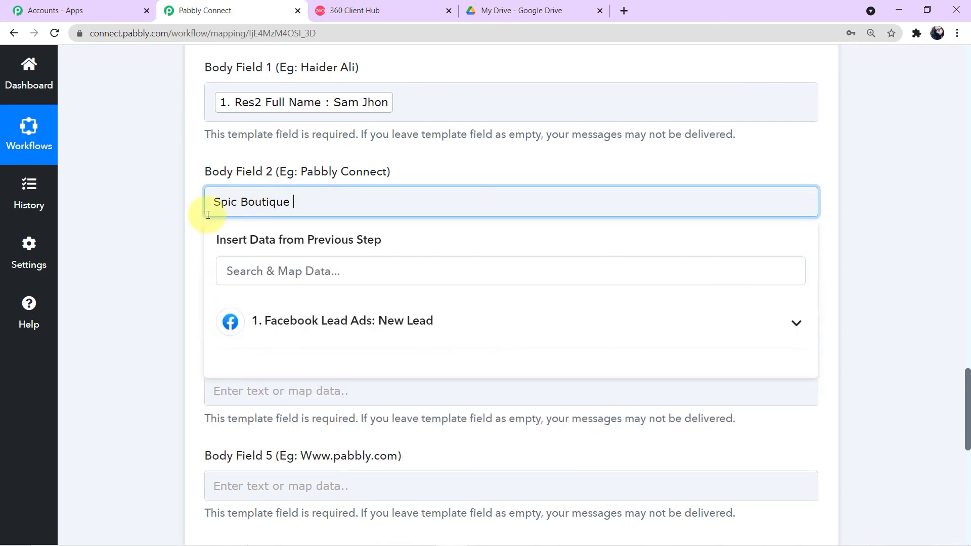
{"action": "left_click", "coordinate": [136, 246]}
- Check the Drive link example for Body Field 4, then switch to Google Drive and open Embroidered_hoop_showing_seven_different_embroidery_stitches-converted.pdf
{"action": "scroll", "coordinate": [144, 291], "scroll_direction": "down", "scroll_amount": 2}
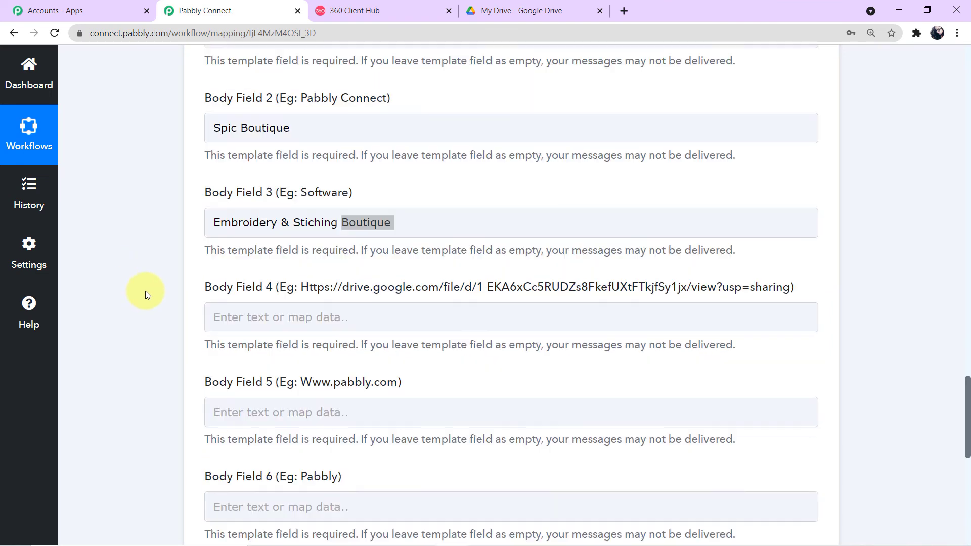
{"action": "left_click", "coordinate": [227, 260]}
{"action": "left_click", "coordinate": [311, 248]}
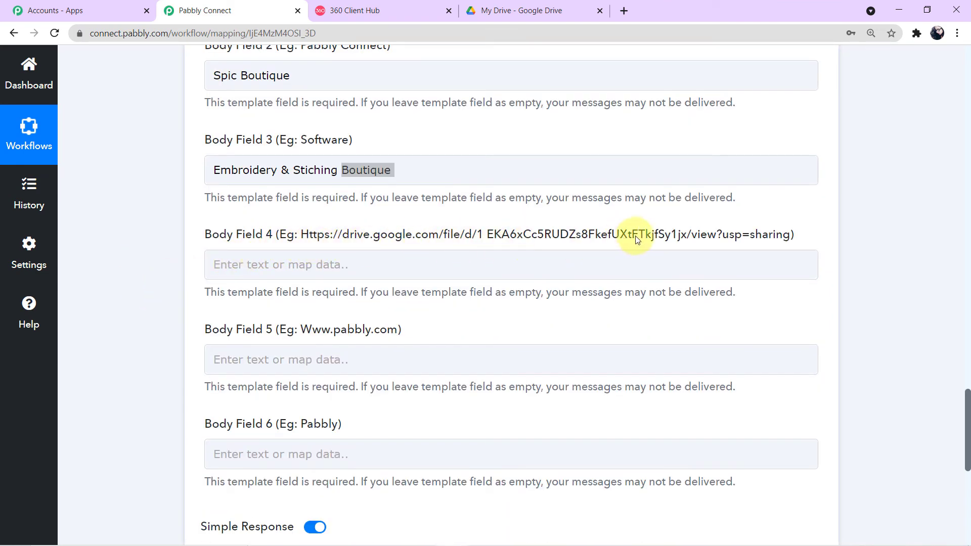
{"action": "left_click", "coordinate": [390, 273]}
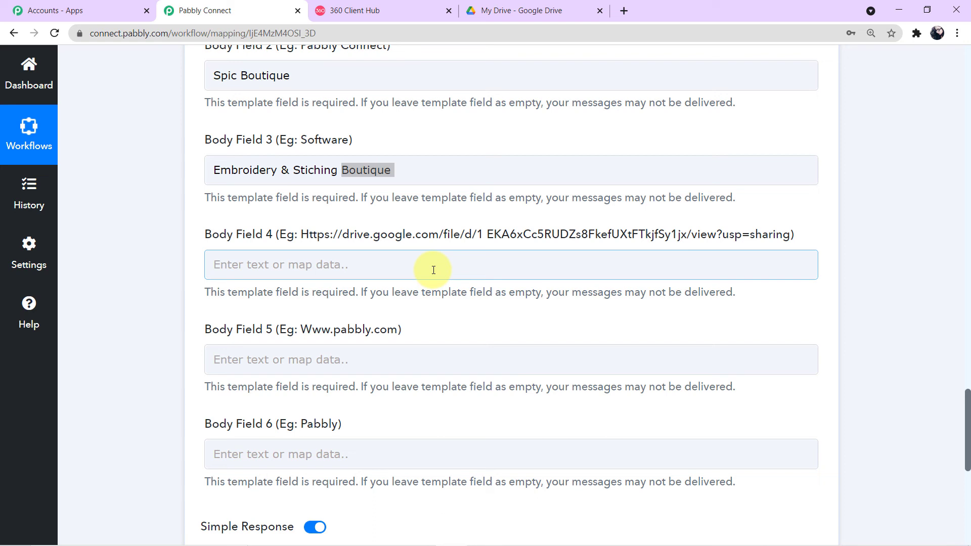
{"action": "left_click", "coordinate": [522, 18]}
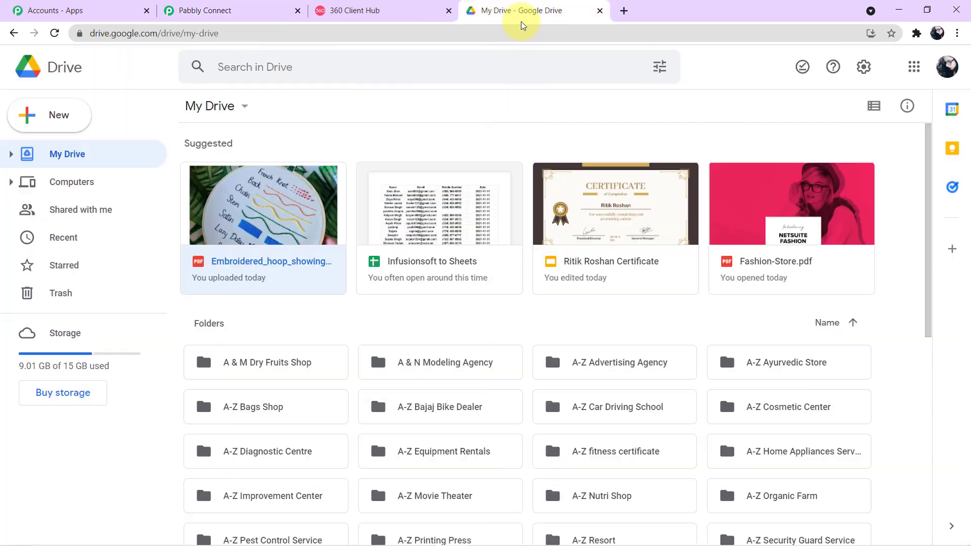
{"action": "left_click", "coordinate": [258, 224]}
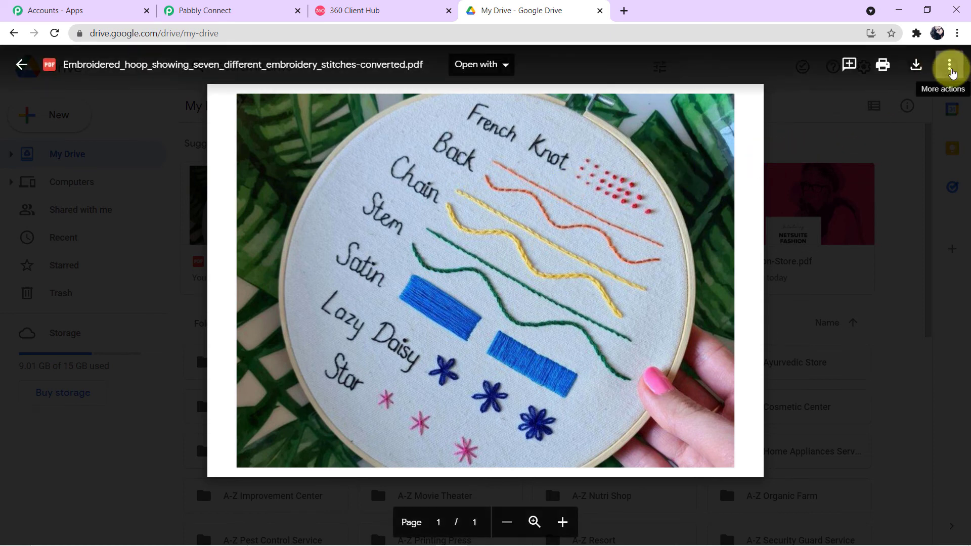
- Share the open embroidery PDF with anyone with the link as Viewer and copy its link
{"action": "left_click", "coordinate": [949, 71]}
{"action": "left_click", "coordinate": [905, 95]}
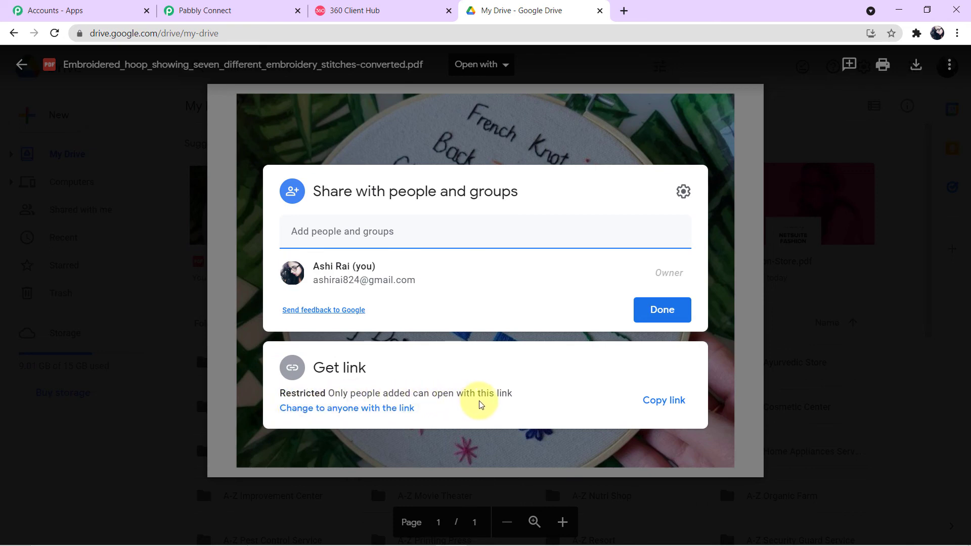
{"action": "left_click", "coordinate": [356, 409]}
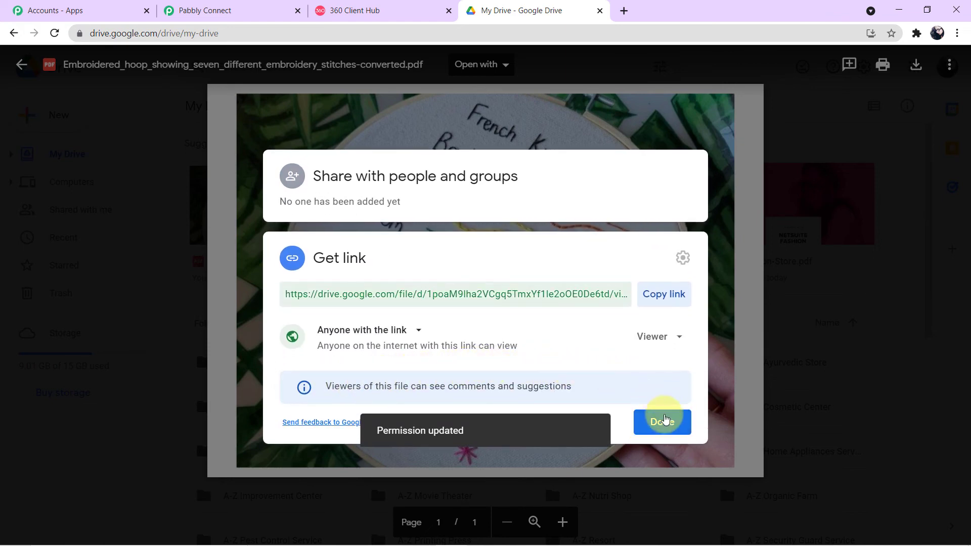
{"action": "left_click", "coordinate": [664, 294]}
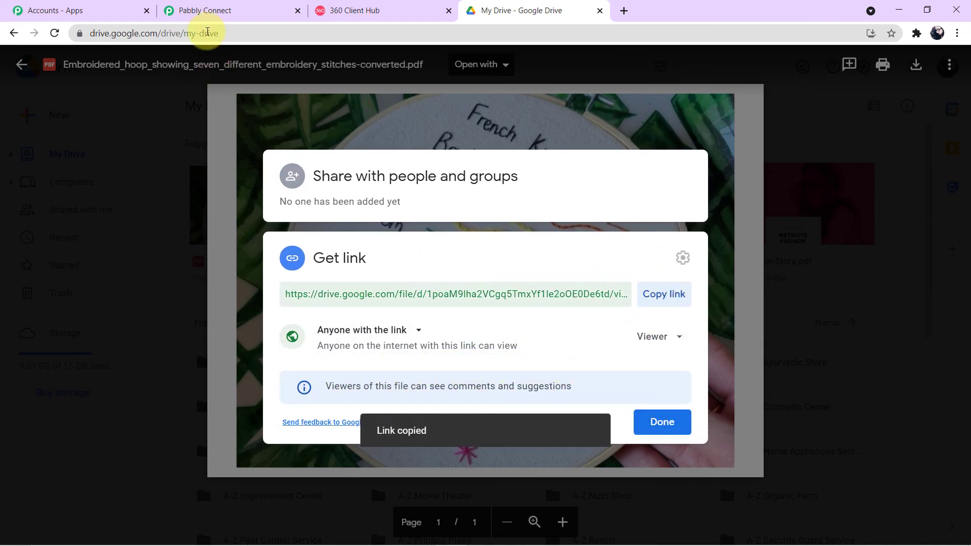
- Switch back to Pabbly Connect and paste the copied Google Drive link of the PDF into Body Field 4
{"action": "left_click", "coordinate": [205, 10]}
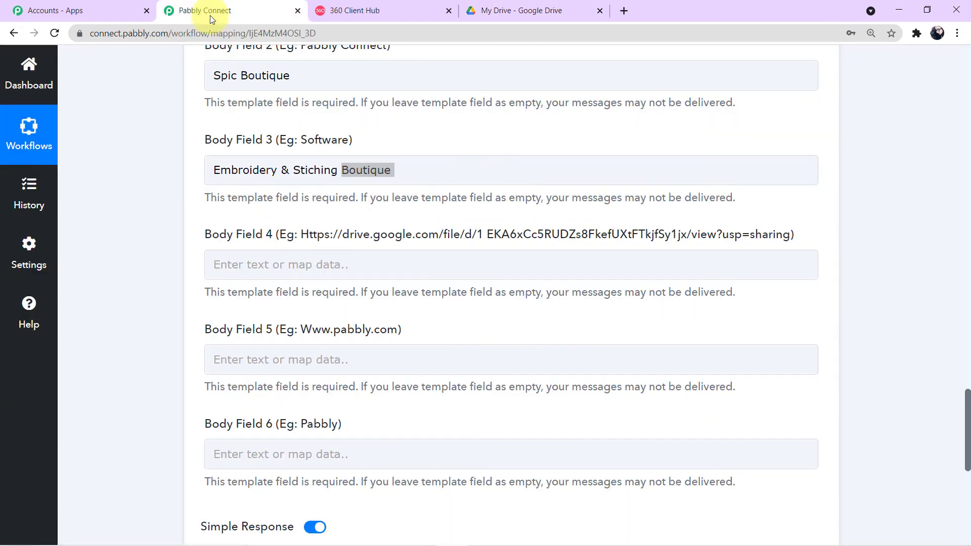
{"action": "left_click", "coordinate": [297, 268]}
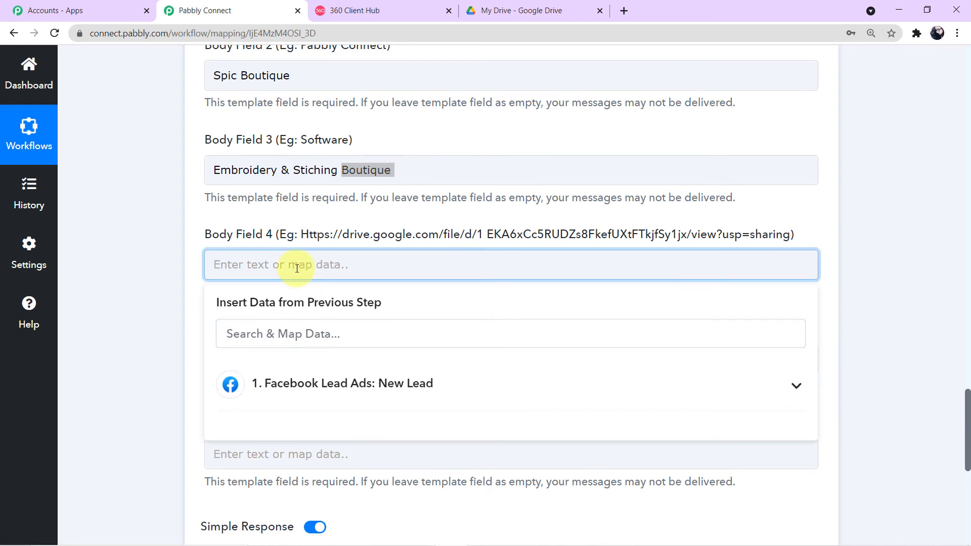
{"action": "key", "text": "ctrl+v"}
{"action": "left_click", "coordinate": [168, 321]}
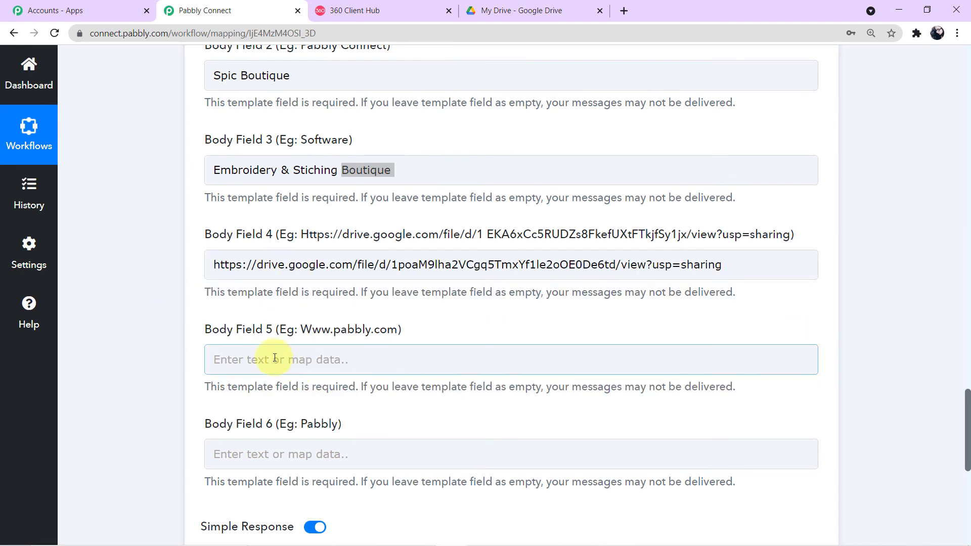
{"action": "left_click", "coordinate": [275, 358]}
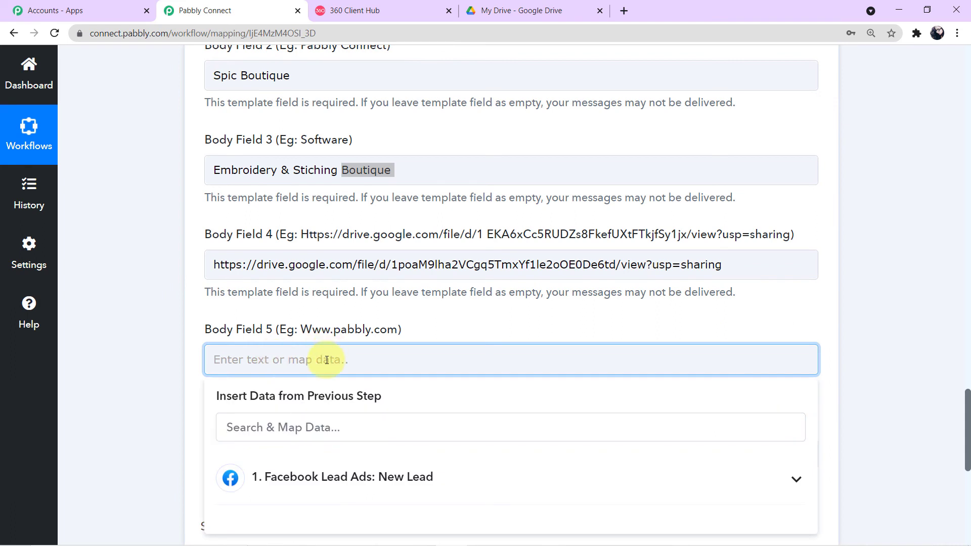
{"action": "type", "text": "www."}
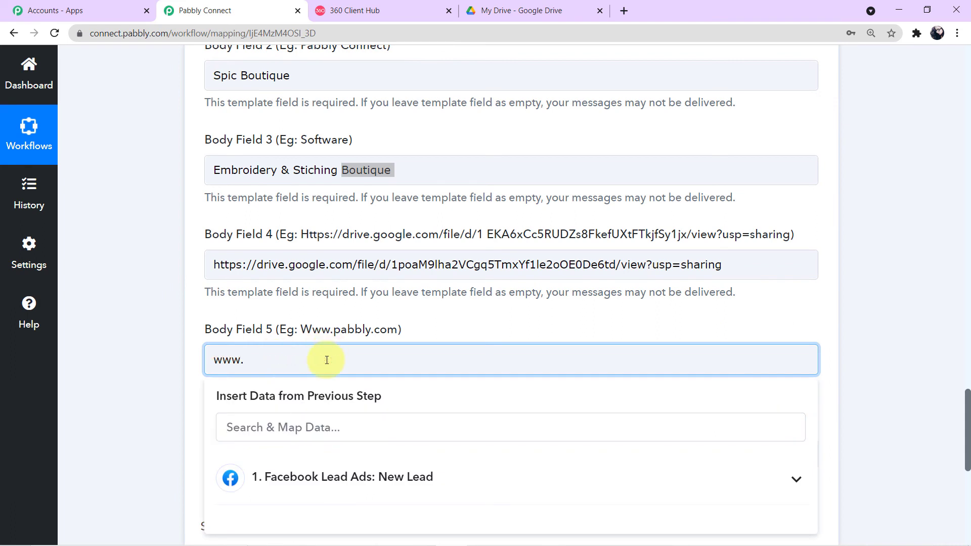
{"action": "type", "text": "spic.com"}
{"action": "left_click", "coordinate": [160, 379]}
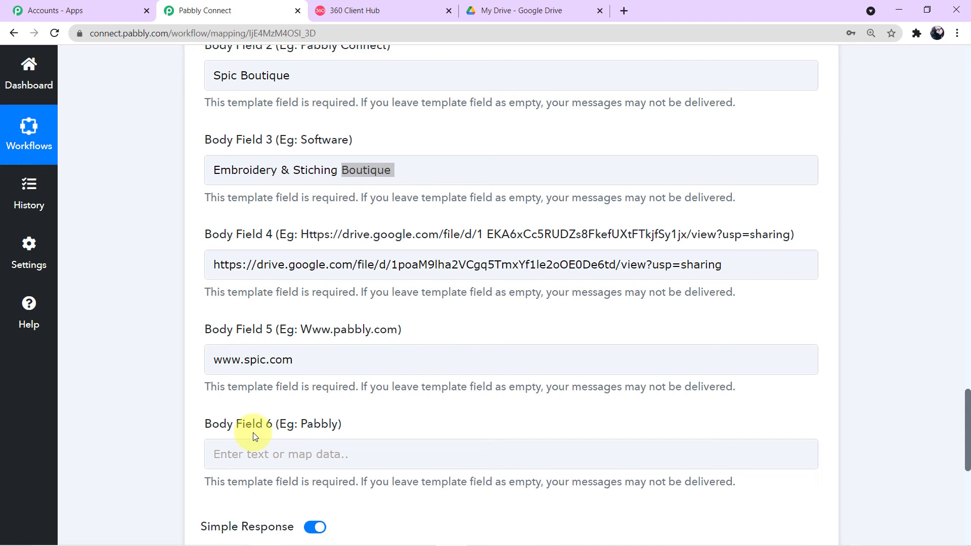
{"action": "scroll", "coordinate": [253, 432], "scroll_direction": "down", "scroll_amount": 1}
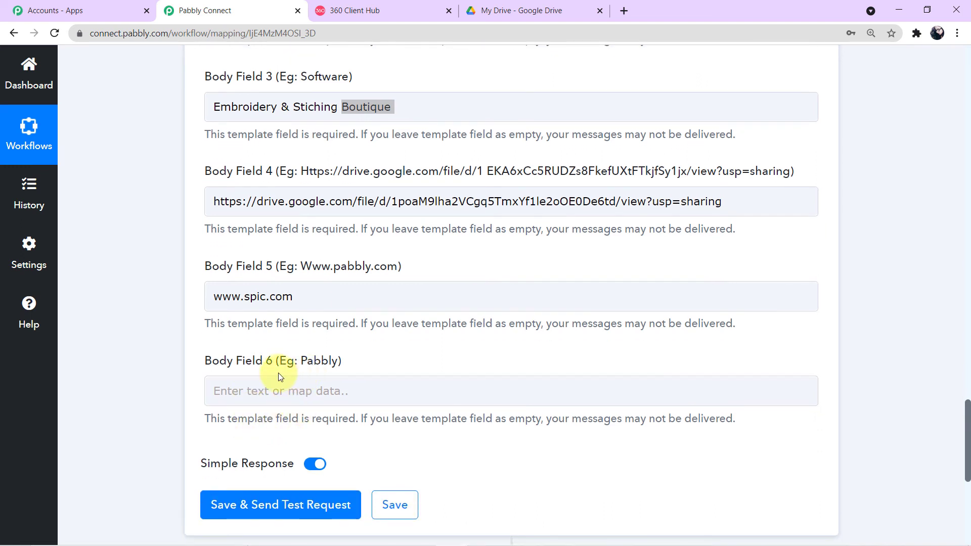
- Copy the Spic Boutique text from Body Field 2
{"action": "scroll", "coordinate": [337, 371], "scroll_direction": "up", "scroll_amount": 5}
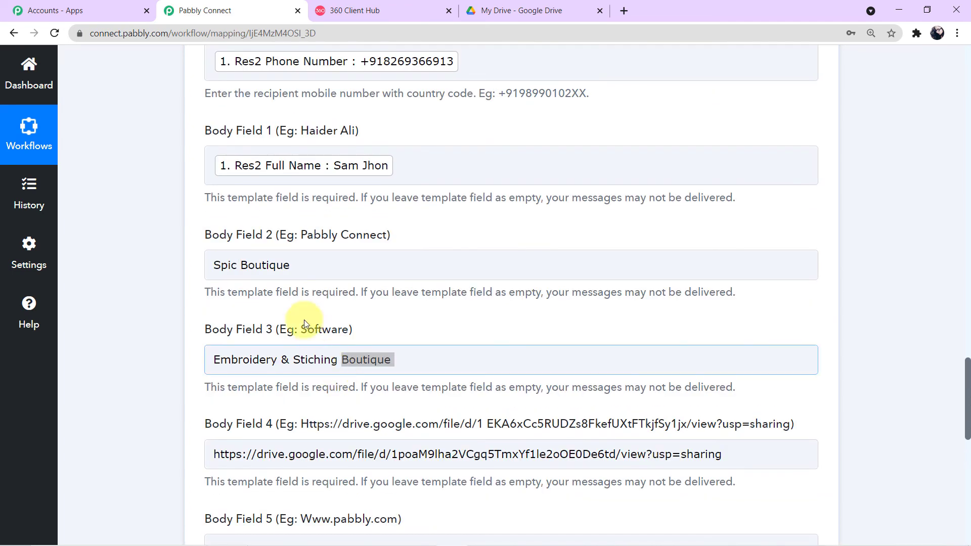
{"action": "left_click_drag", "start_coordinate": [293, 256], "coordinate": [201, 237]}
{"action": "key", "text": "ctrl+c"}
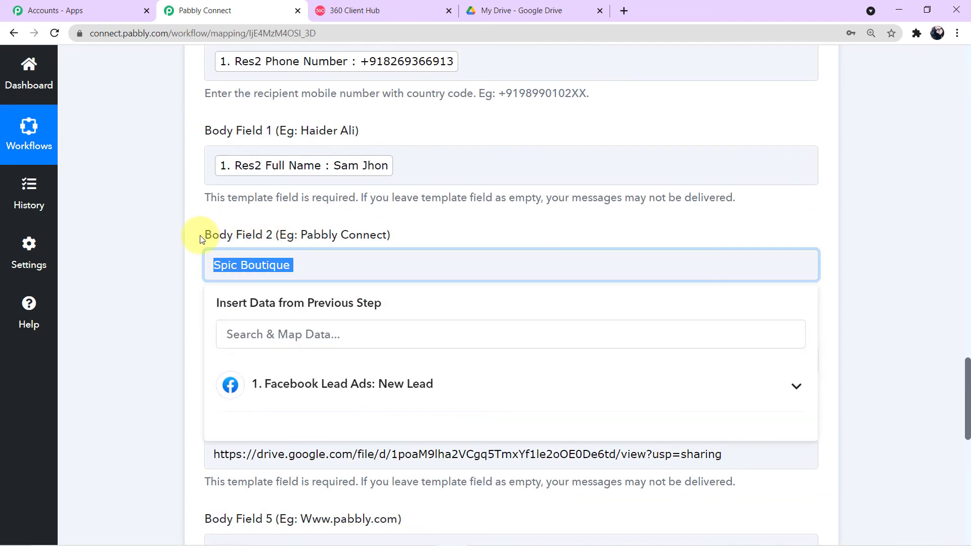
- Restore the accidentally overwritten business name in Body Field 2 to Spic Boutique
{"action": "type", "text": "c"}
{"action": "scroll", "coordinate": [190, 340], "scroll_direction": "down", "scroll_amount": 1}
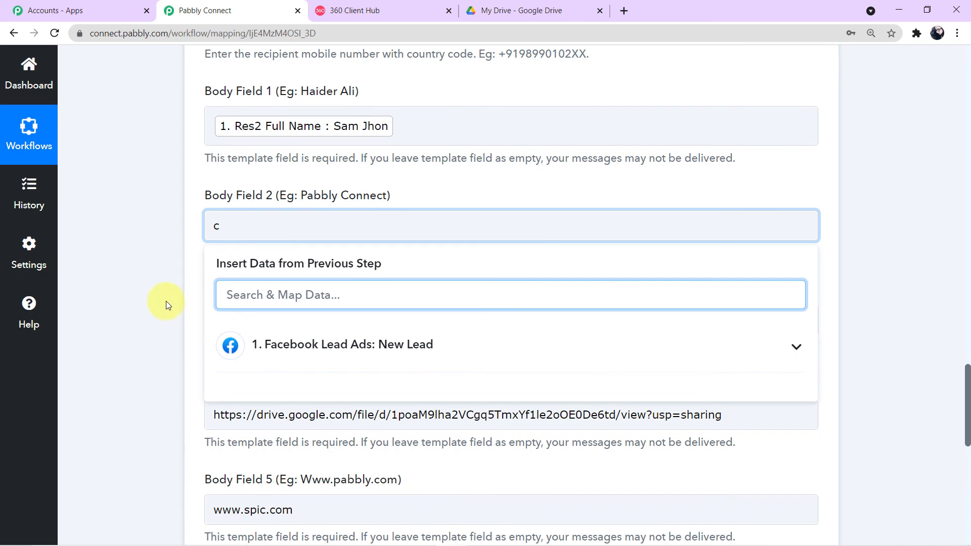
{"action": "scroll", "coordinate": [167, 303], "scroll_direction": "up", "scroll_amount": 2}
{"action": "scroll", "coordinate": [170, 301], "scroll_direction": "up", "scroll_amount": 2}
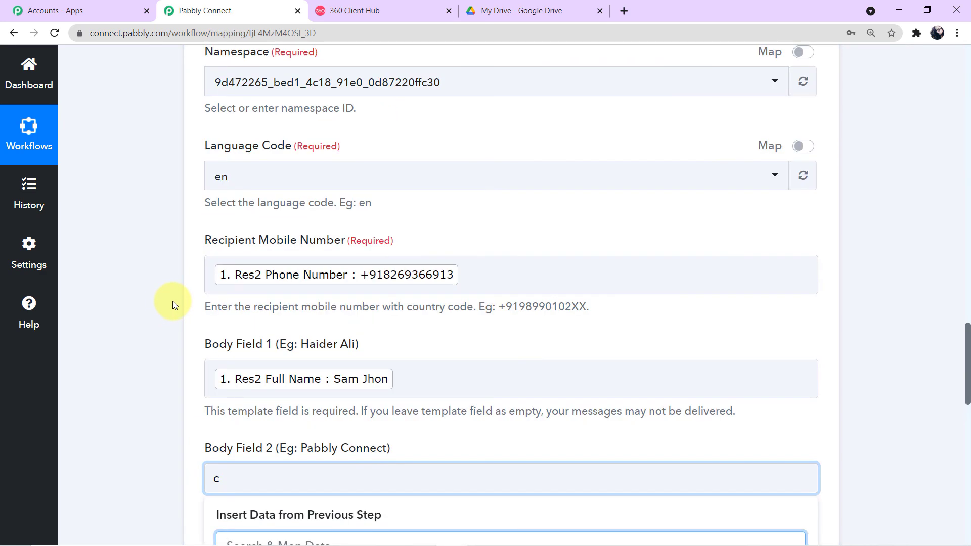
{"action": "scroll", "coordinate": [172, 302], "scroll_direction": "up", "scroll_amount": 2}
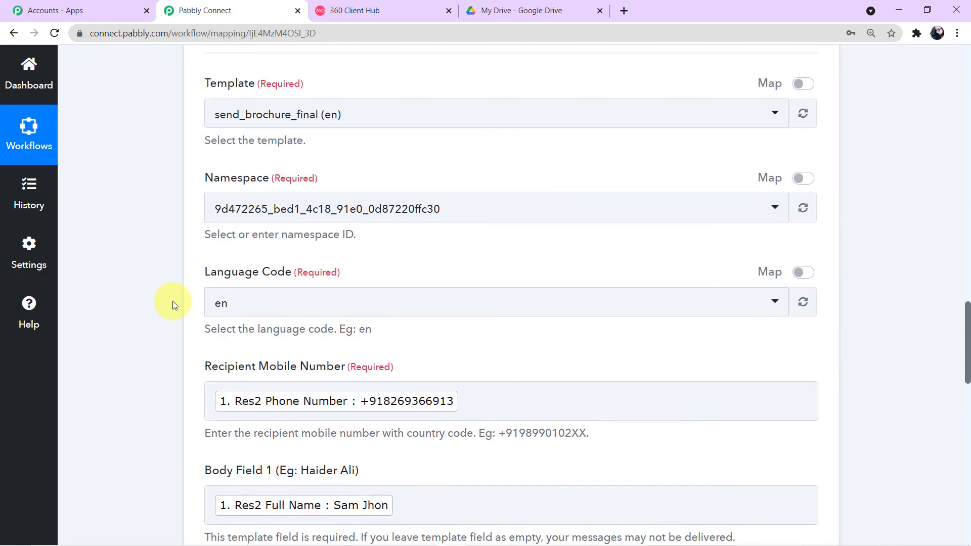
{"action": "scroll", "coordinate": [172, 302], "scroll_direction": "up", "scroll_amount": 2}
{"action": "scroll", "coordinate": [172, 302], "scroll_direction": "down", "scroll_amount": 7}
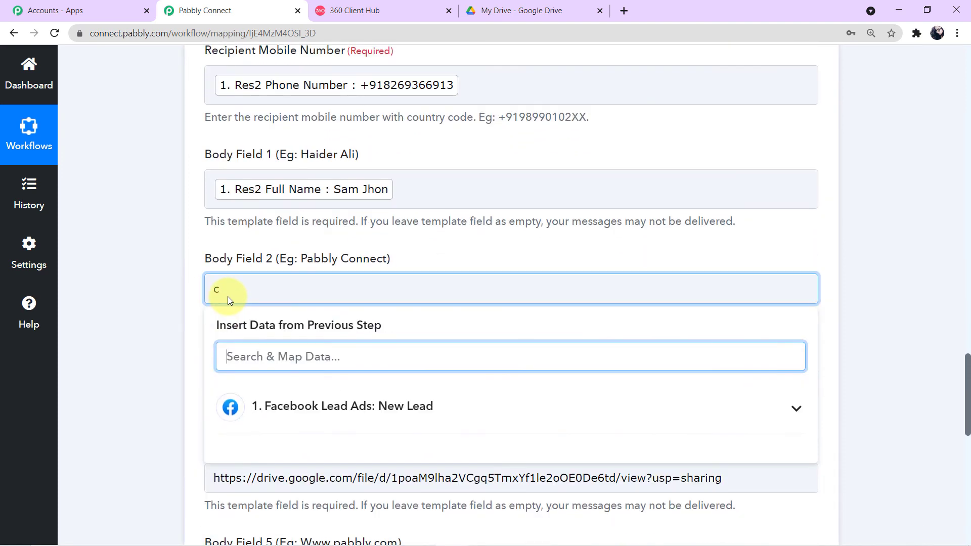
{"action": "left_click", "coordinate": [227, 296]}
{"action": "key", "text": "BackSpace"}
{"action": "type", "text": "=Spic Boutique"}
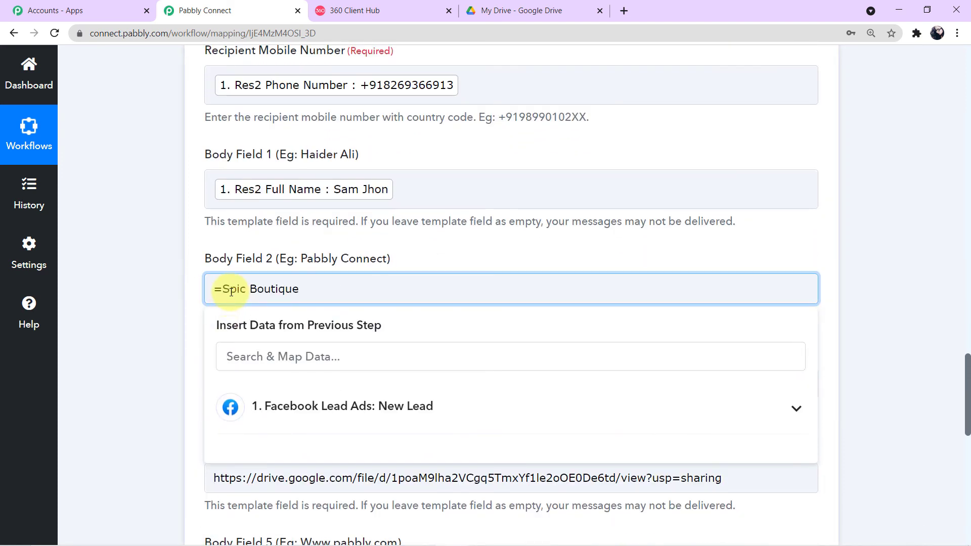
{"action": "left_click", "coordinate": [222, 294]}
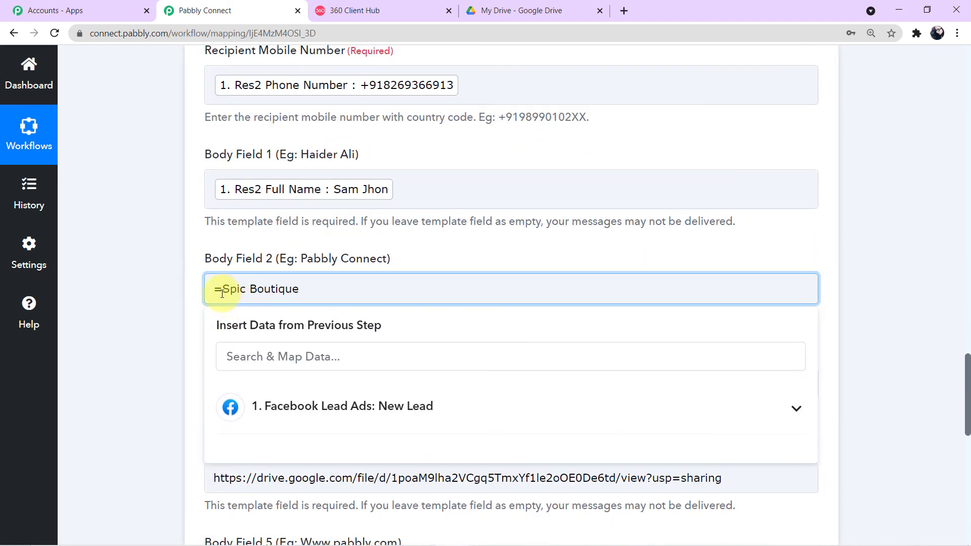
{"action": "key", "text": "BackSpace"}
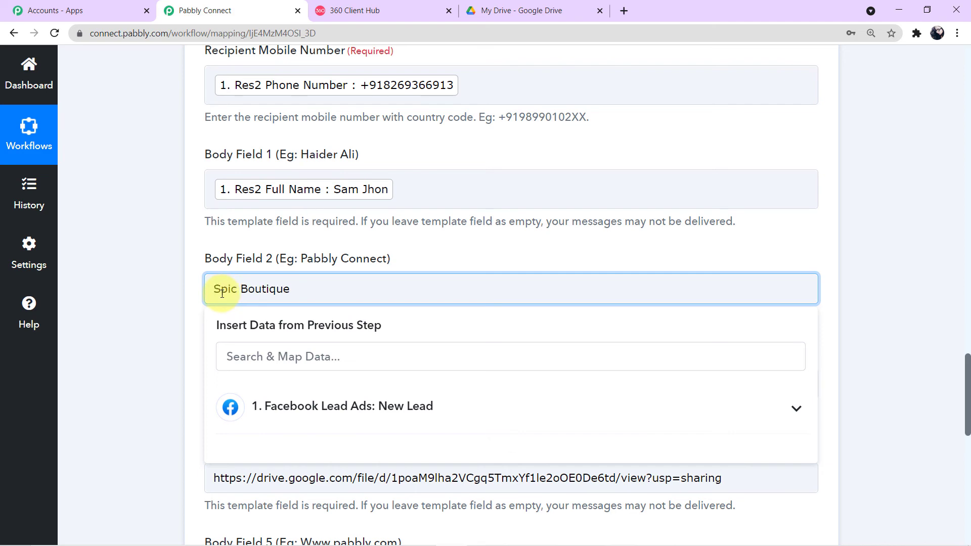
- Paste the copied business name Spic Boutique into Body Field 6
{"action": "scroll", "coordinate": [109, 383], "scroll_direction": "down", "scroll_amount": 8}
{"action": "left_click", "coordinate": [287, 226]}
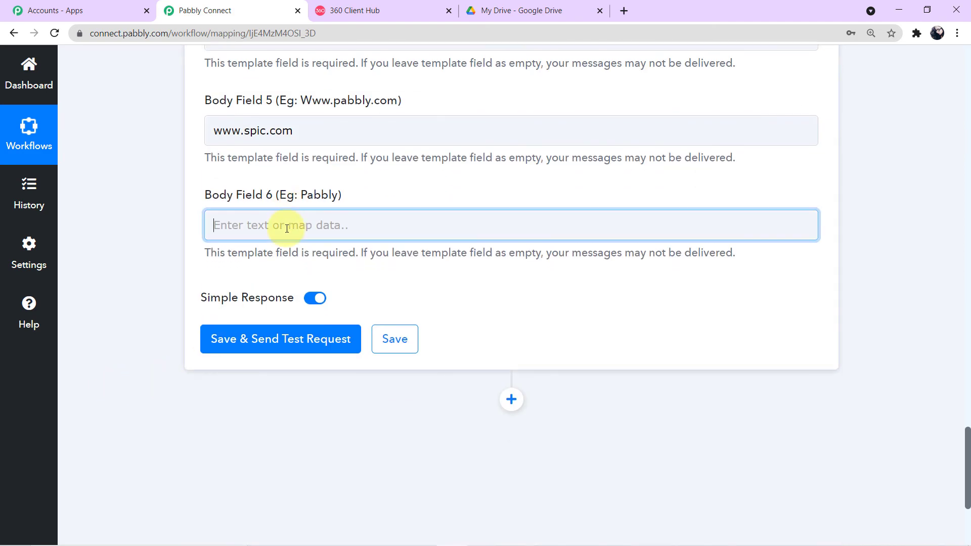
{"action": "key", "text": "ctrl+v"}
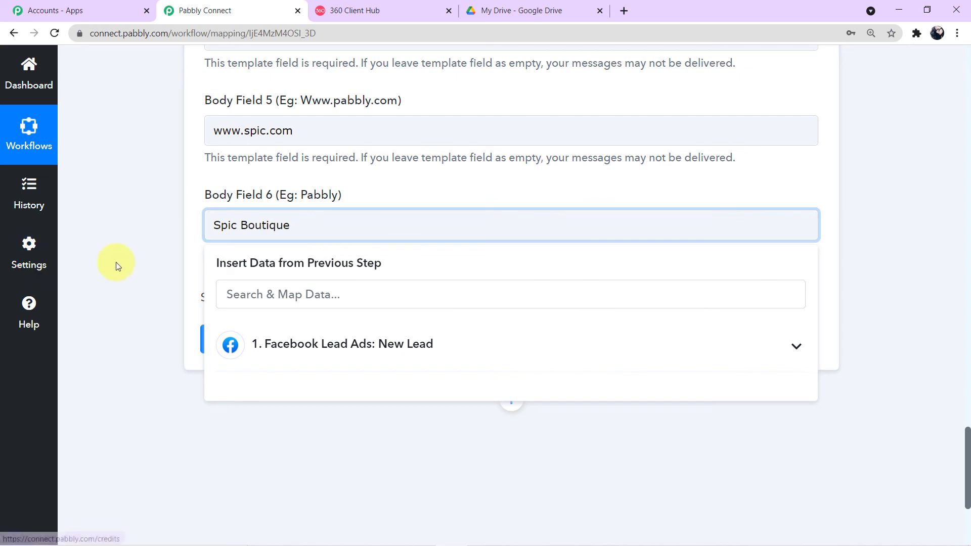
{"action": "left_click", "coordinate": [116, 263]}
- Review the filled body fields, save the action with a test request, and check the Meta Api Status in the response
{"action": "scroll", "coordinate": [117, 265], "scroll_direction": "up", "scroll_amount": 8}
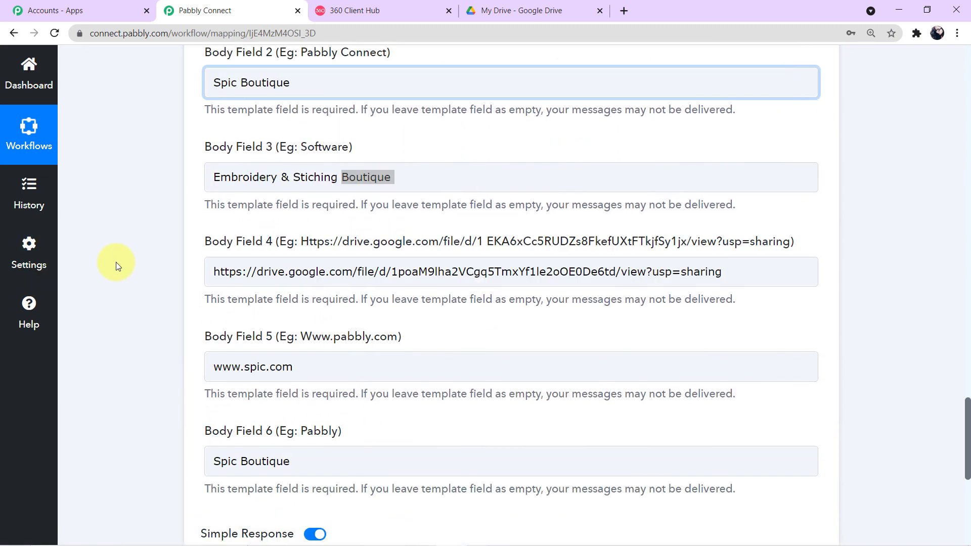
{"action": "scroll", "coordinate": [118, 266], "scroll_direction": "up", "scroll_amount": 4}
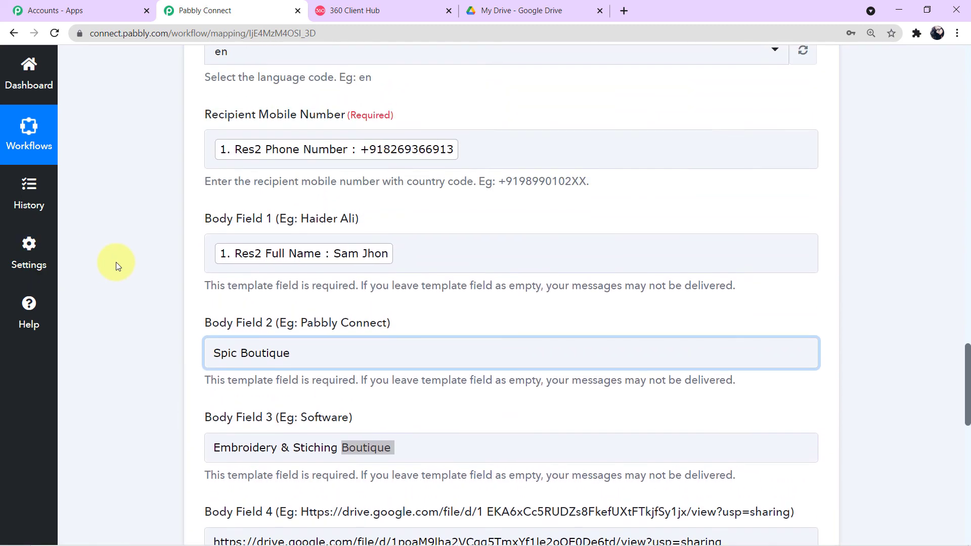
{"action": "scroll", "coordinate": [117, 262], "scroll_direction": "down", "scroll_amount": 12}
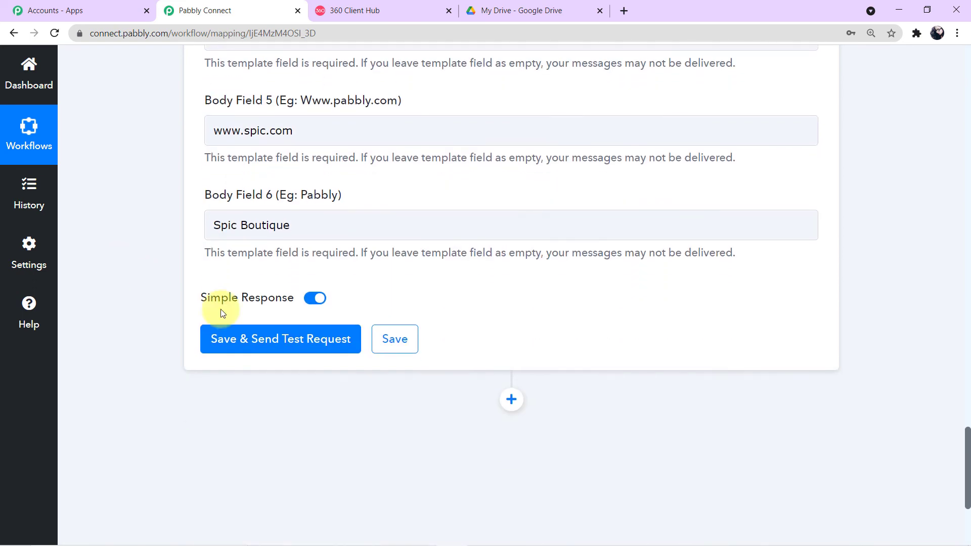
{"action": "left_click", "coordinate": [299, 345]}
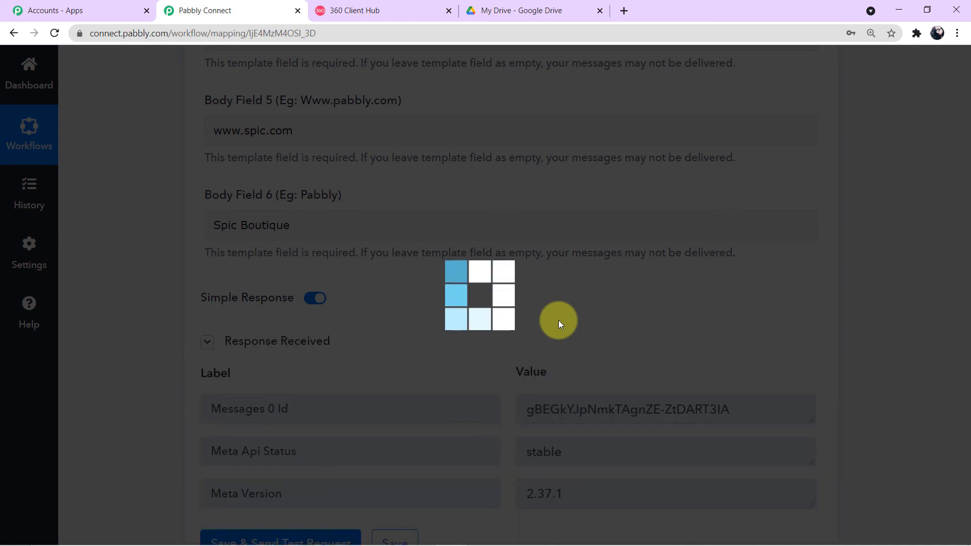
{"action": "scroll", "coordinate": [558, 320], "scroll_direction": "down", "scroll_amount": 1}
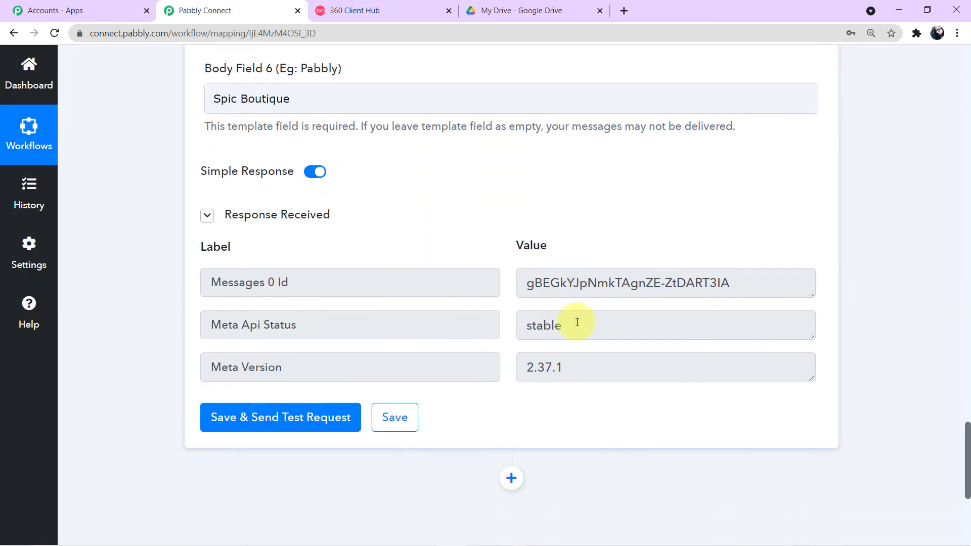
{"action": "left_click_drag", "start_coordinate": [577, 322], "coordinate": [498, 327]}
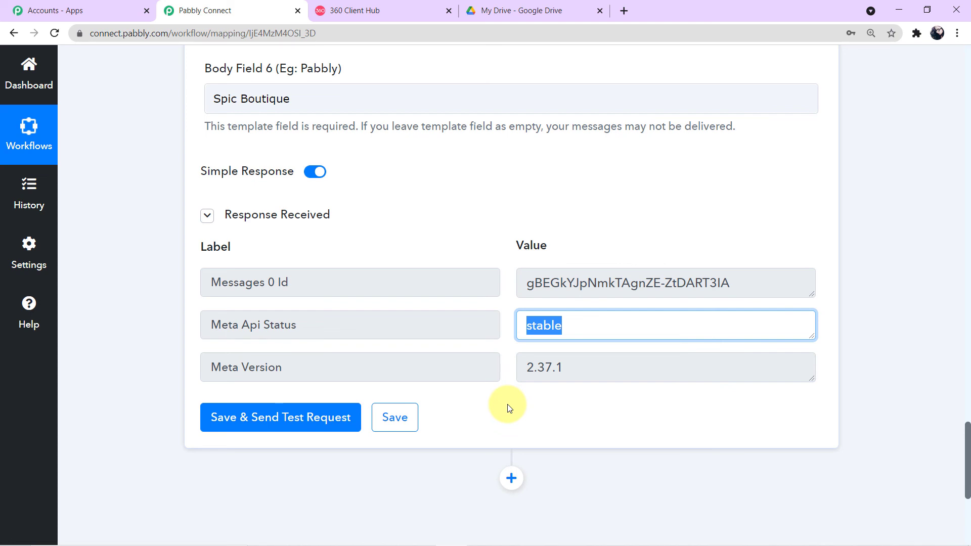
- Switch to WhatsApp Web, read the unread template message, and open its Google Drive brochure link
{"action": "key", "text": "alt+Tab"}
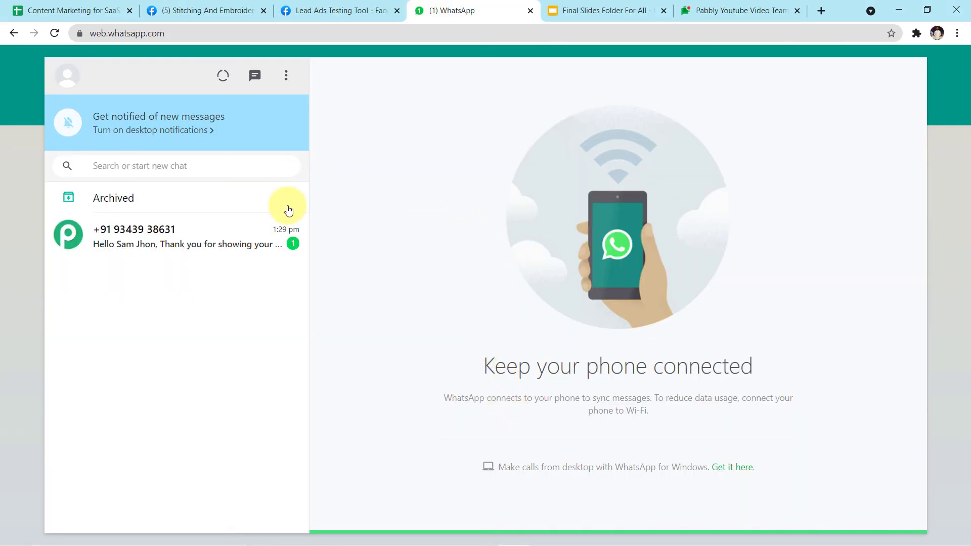
{"action": "left_click", "coordinate": [252, 223]}
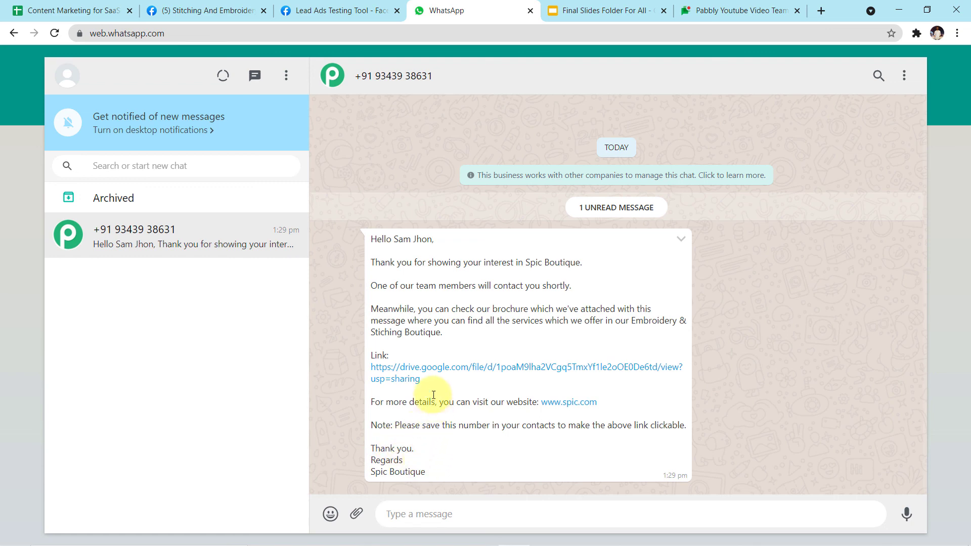
{"action": "left_click", "coordinate": [416, 371]}
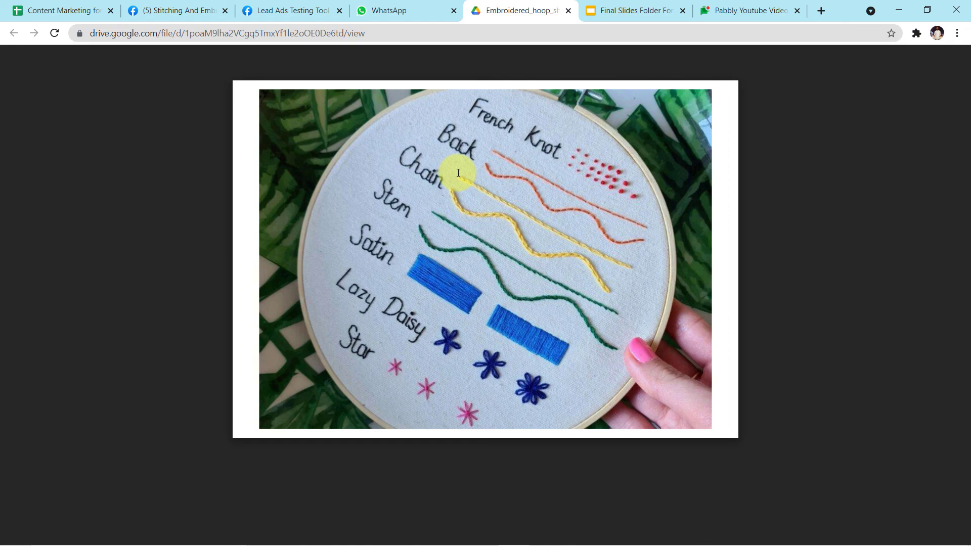
- Switch back to Pabbly Connect and collapse the WhatsApp by 360Dialog action and the Facebook Lead Ads trigger
{"action": "key", "text": "alt+Tab"}
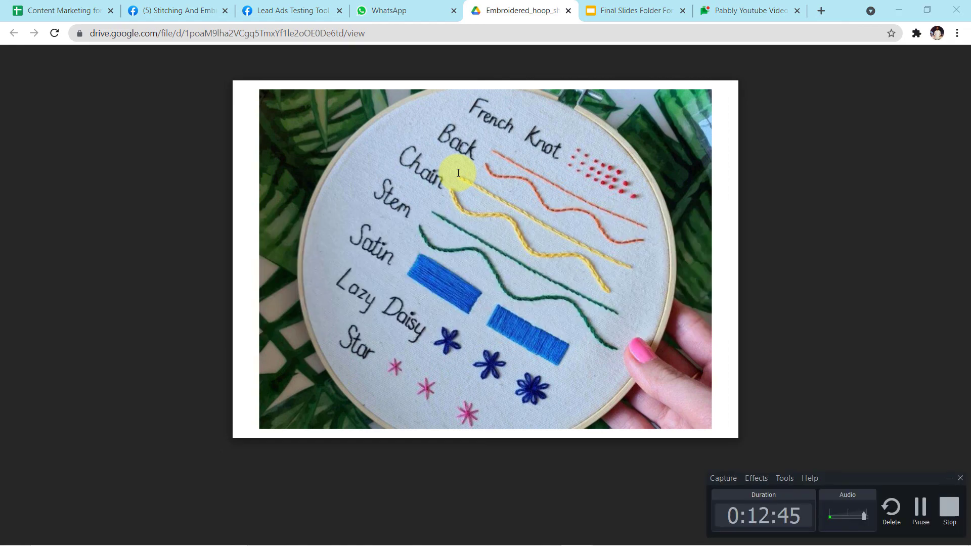
{"action": "key", "text": "alt+Tab"}
{"action": "key", "text": "Tab"}
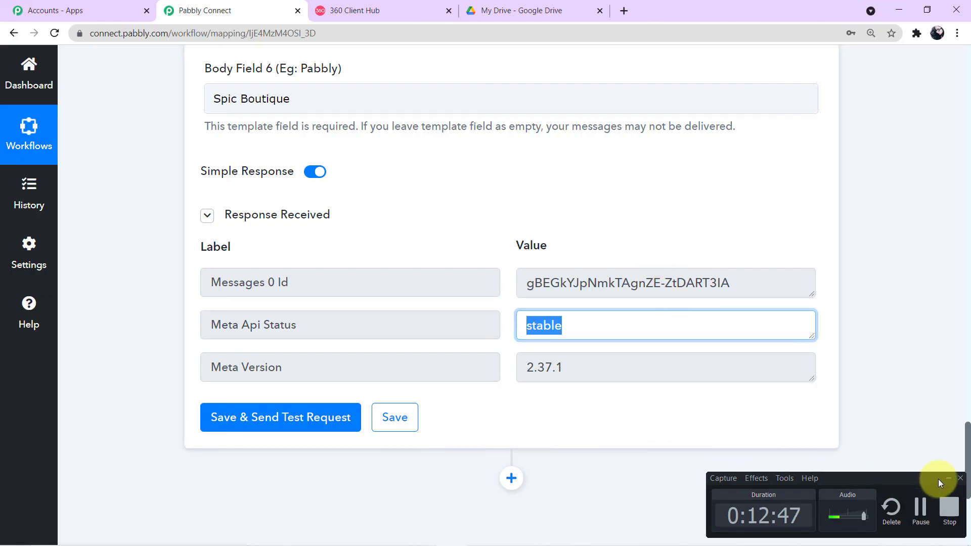
{"action": "left_click", "coordinate": [949, 479]}
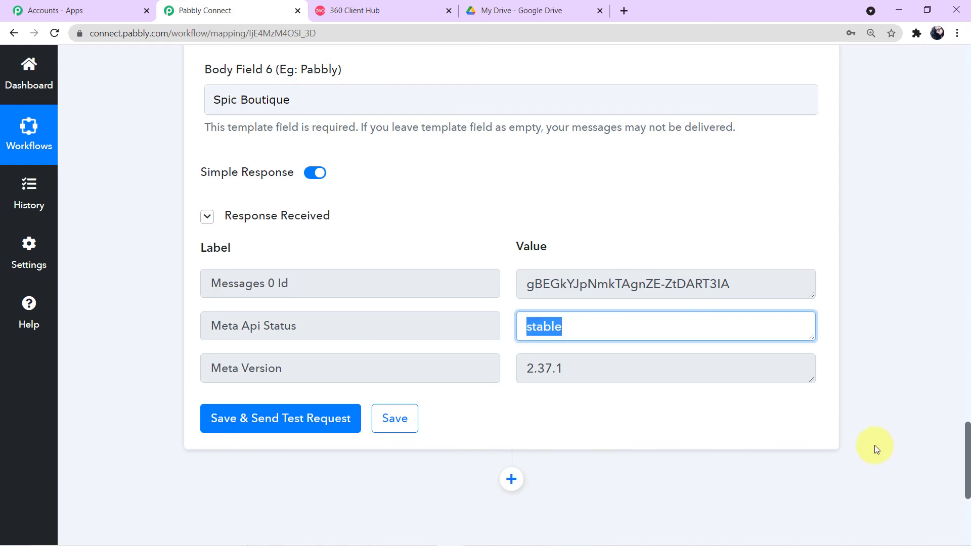
{"action": "scroll", "coordinate": [873, 446], "scroll_direction": "up", "scroll_amount": 4}
{"action": "scroll", "coordinate": [873, 445], "scroll_direction": "up", "scroll_amount": 10}
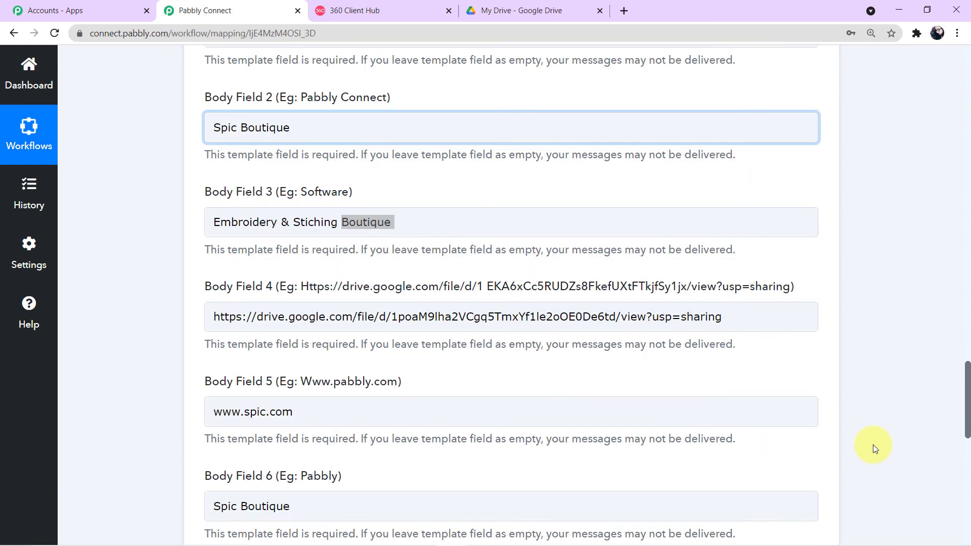
{"action": "scroll", "coordinate": [873, 444], "scroll_direction": "up", "scroll_amount": 10}
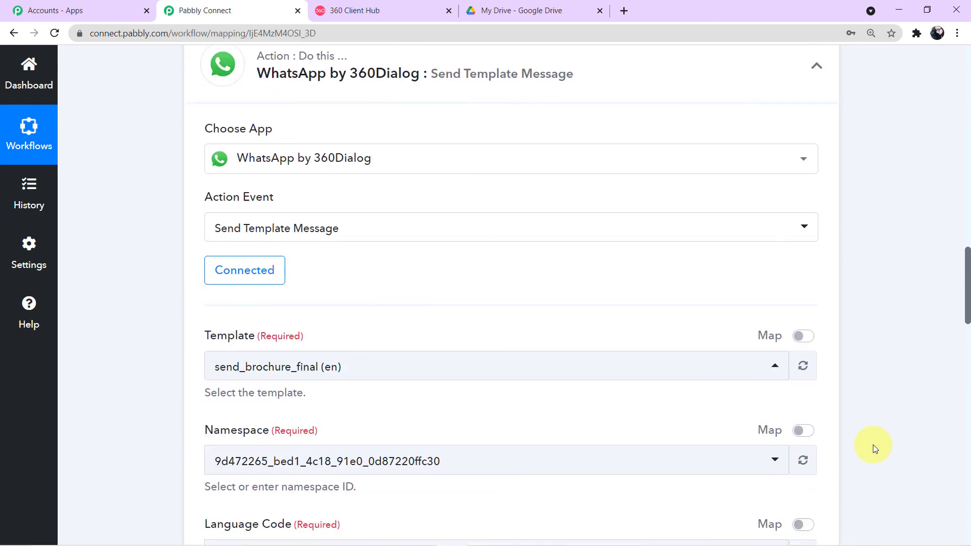
{"action": "left_click", "coordinate": [817, 256]}
{"action": "scroll", "coordinate": [823, 268], "scroll_direction": "up", "scroll_amount": 15}
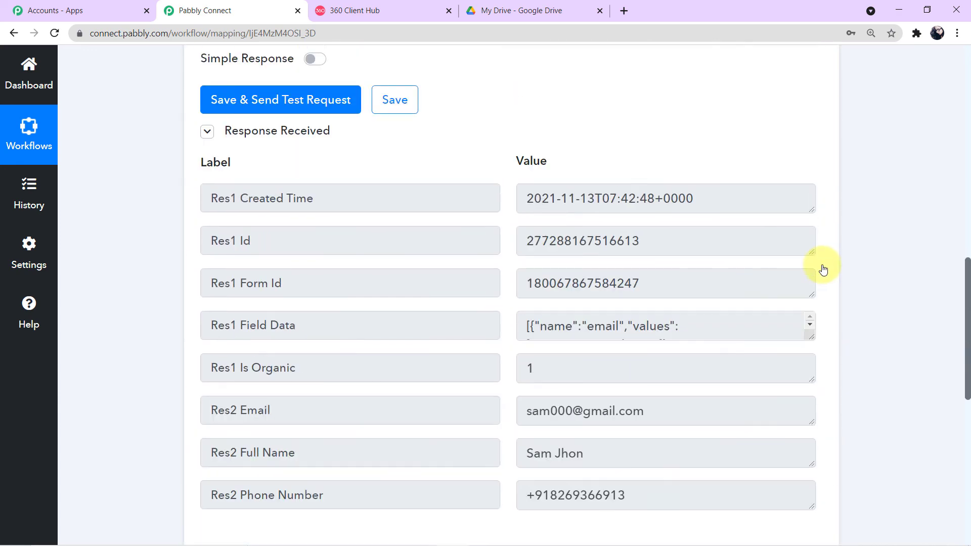
{"action": "scroll", "coordinate": [824, 268], "scroll_direction": "up", "scroll_amount": 4}
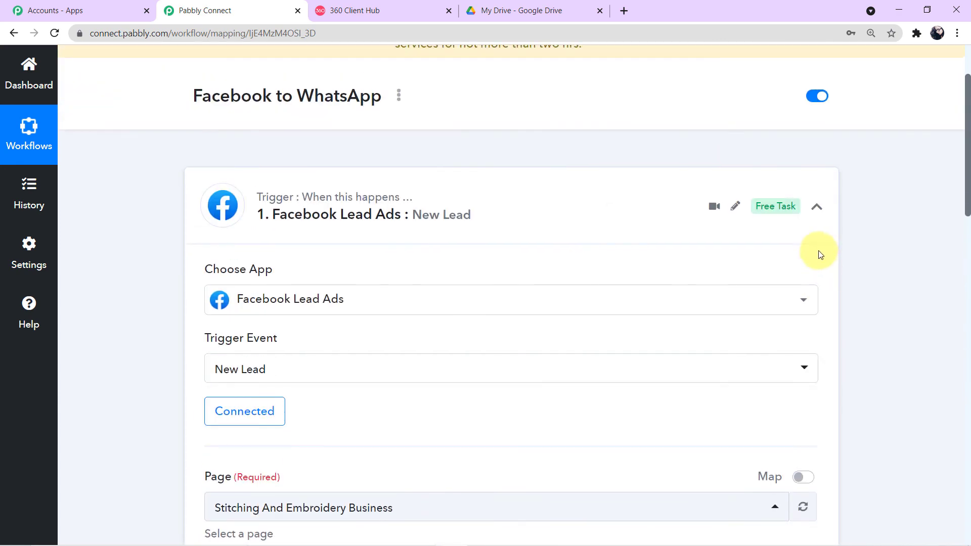
{"action": "left_click", "coordinate": [817, 206]}
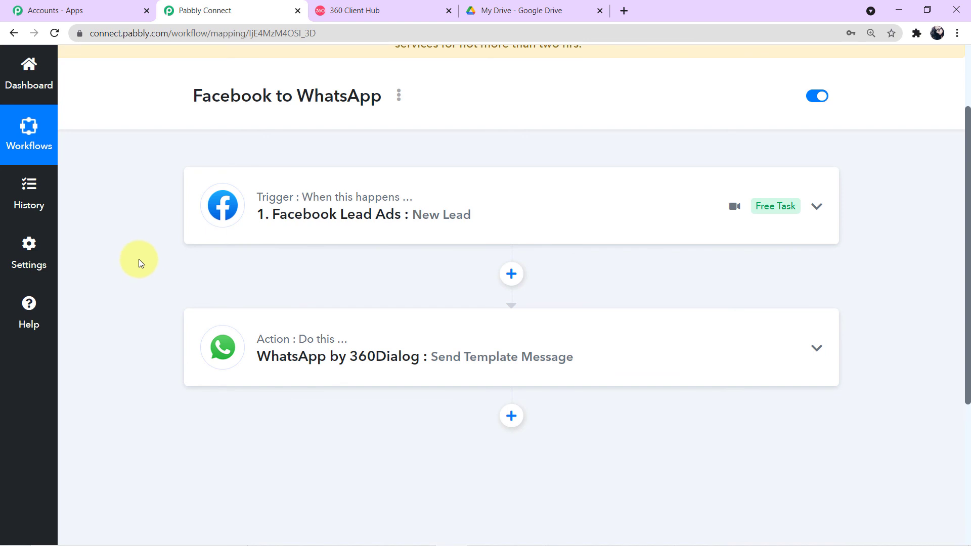